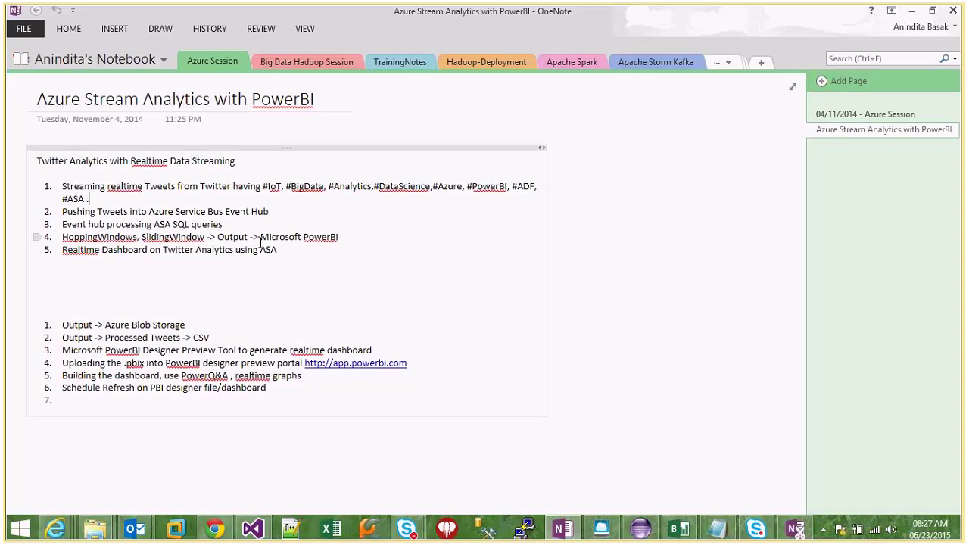
Add "(Public Preview)" after Microsoft PowerBI in item 4 of the Twitter analytics list.
left_click(352, 240)
type("(Public Preview)")
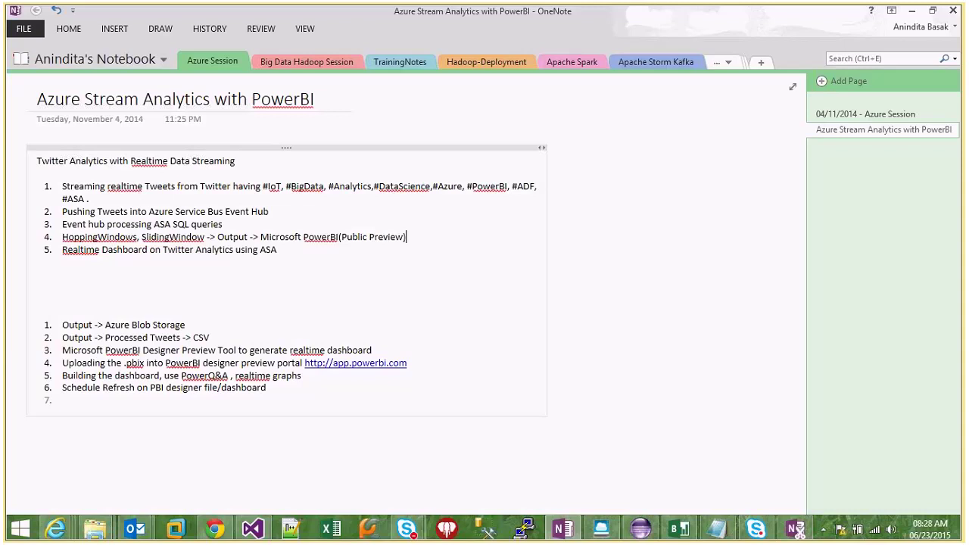
left_click(378, 340)
left_click(418, 364)
Switch to Eclipse and examine the expanded import statements of SimpleTweetStreamAzure.java.
left_click(645, 530)
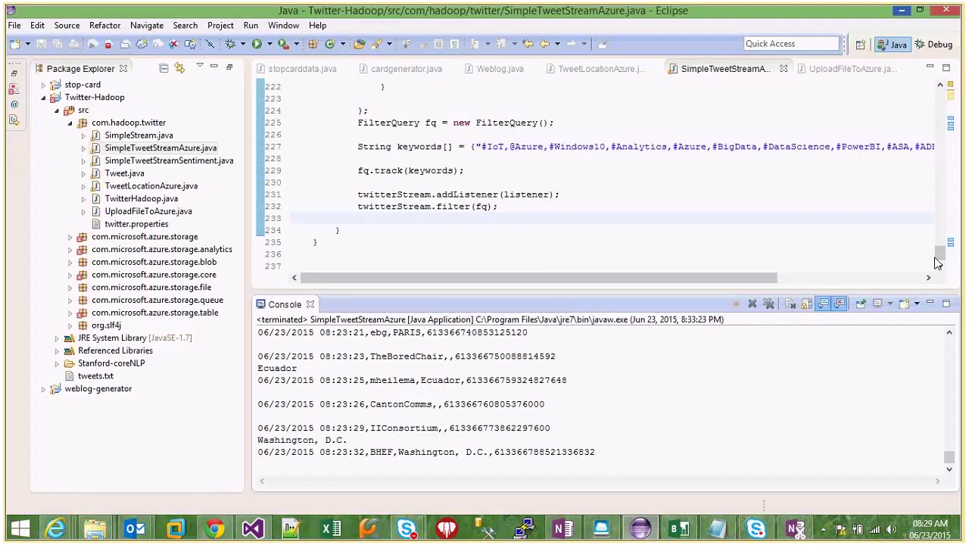
left_click_drag(941, 261, 941, 95)
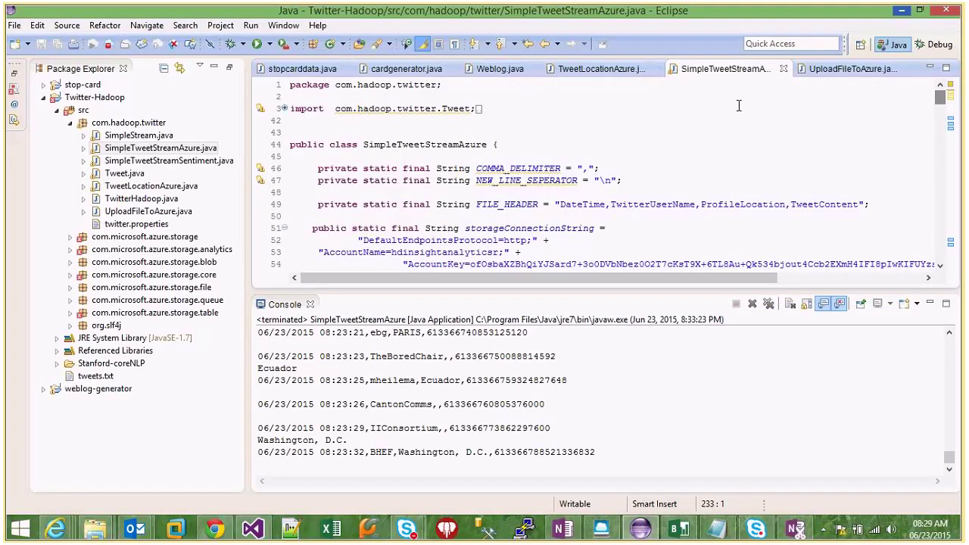
left_click(285, 108)
left_click_drag(673, 293, 660, 422)
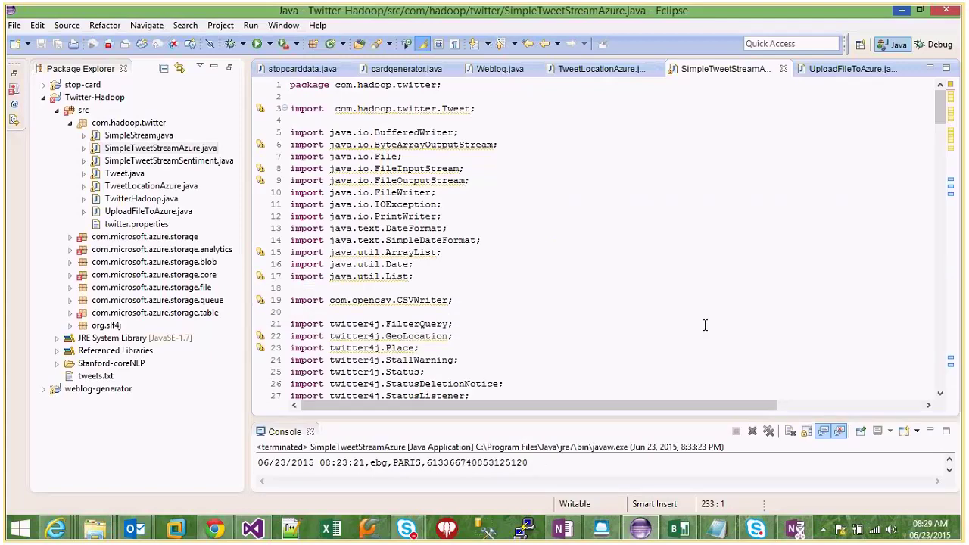
left_click(705, 325)
scroll(705, 325, "down", 4)
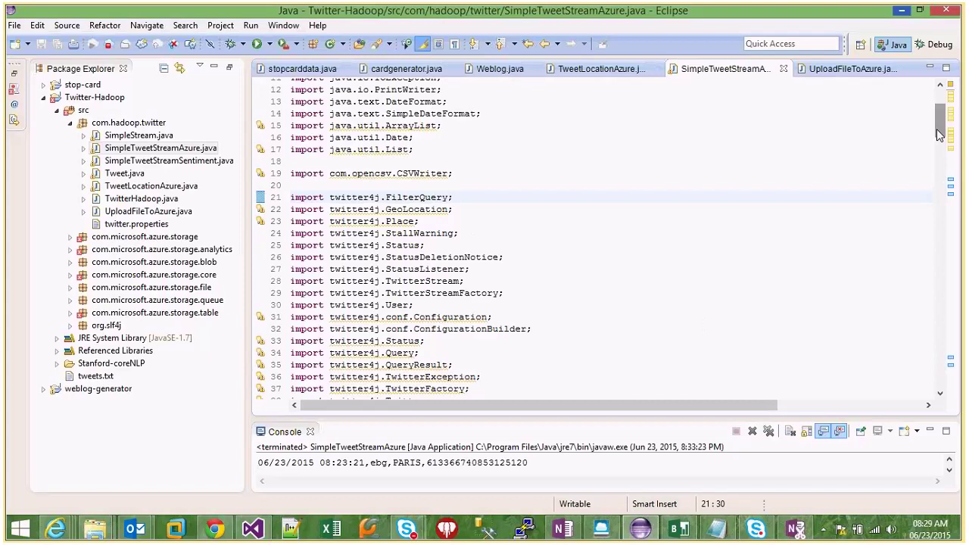
Examine the rest of SimpleTweetStreamAzure.java, from the tweet writing and blob upload code to the keyword filter and stream listener.
left_click_drag(939, 131, 932, 255)
left_click_drag(699, 417, 699, 344)
scroll(792, 244, "down", 1)
scroll(792, 244, "down", 6)
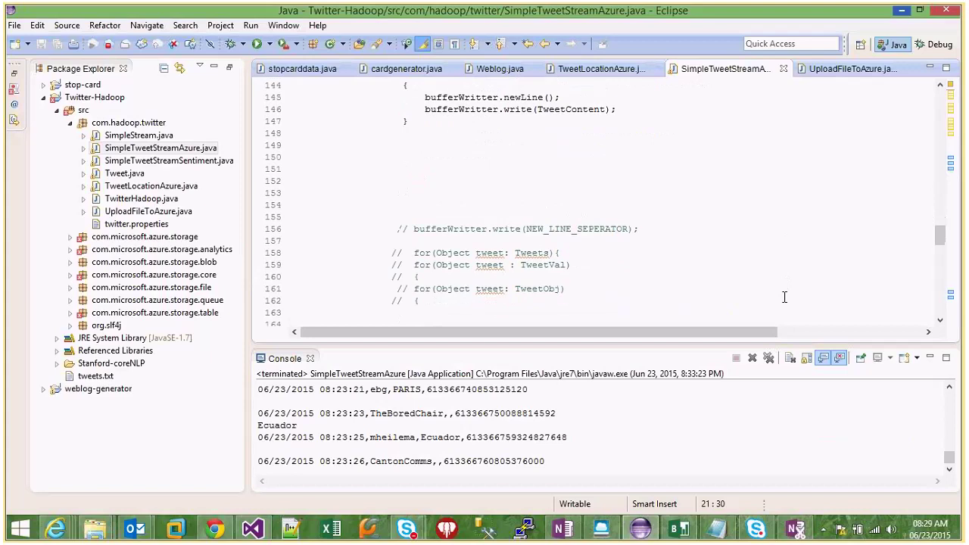
scroll(785, 297, "down", 3)
scroll(785, 297, "down", 6)
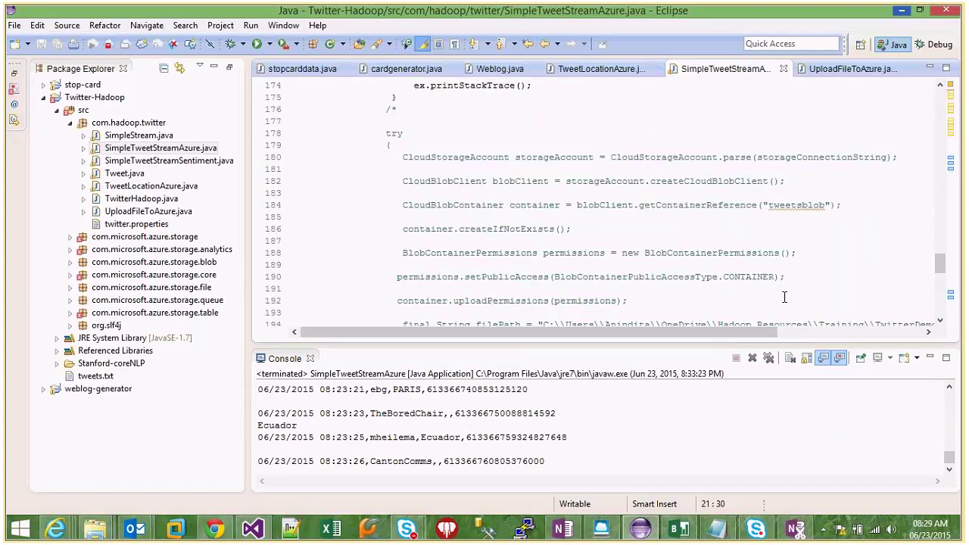
scroll(785, 297, "down", 14)
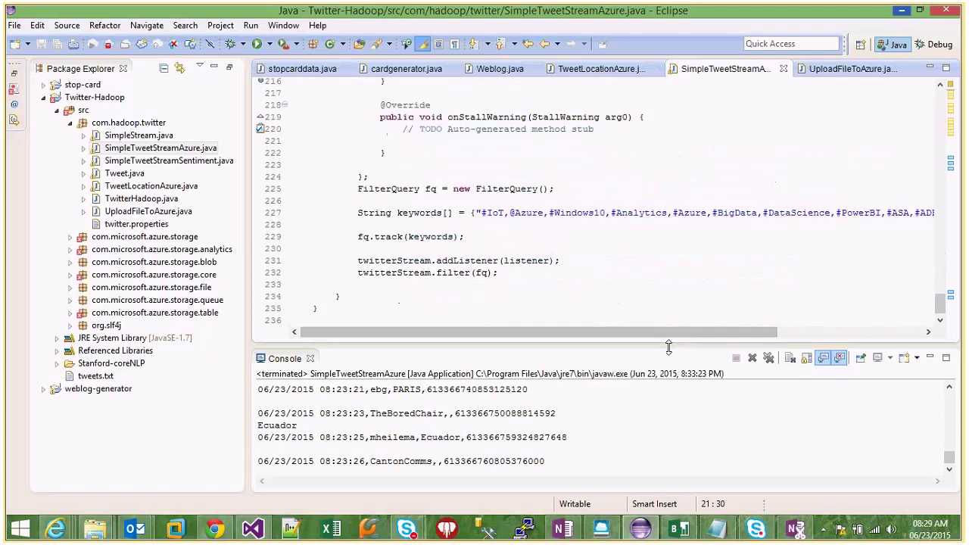
left_click_drag(671, 342, 676, 299)
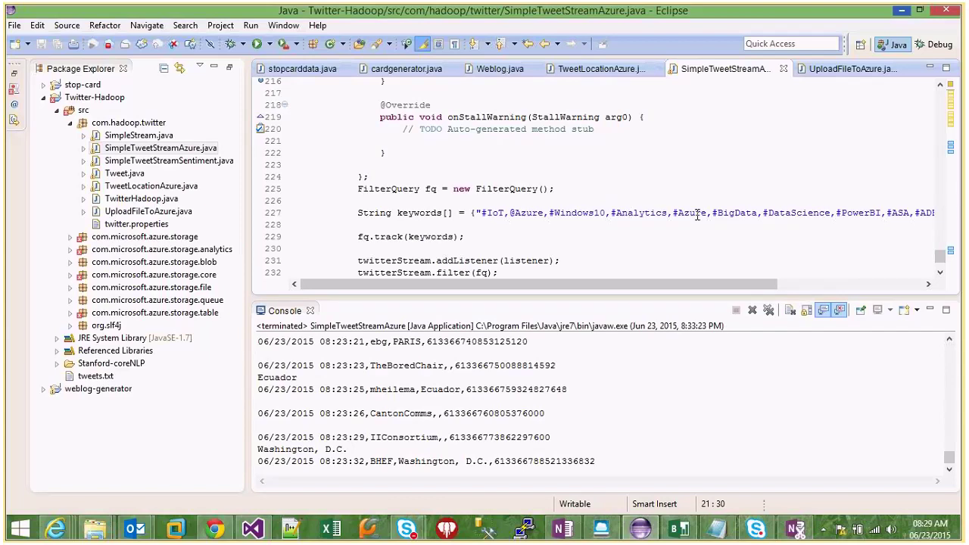
mouse_move(690, 284)
left_mouse_down()
mouse_move(803, 297)
mouse_move(690, 296)
left_mouse_up()
left_click(628, 248)
scroll(628, 248, "down", 1)
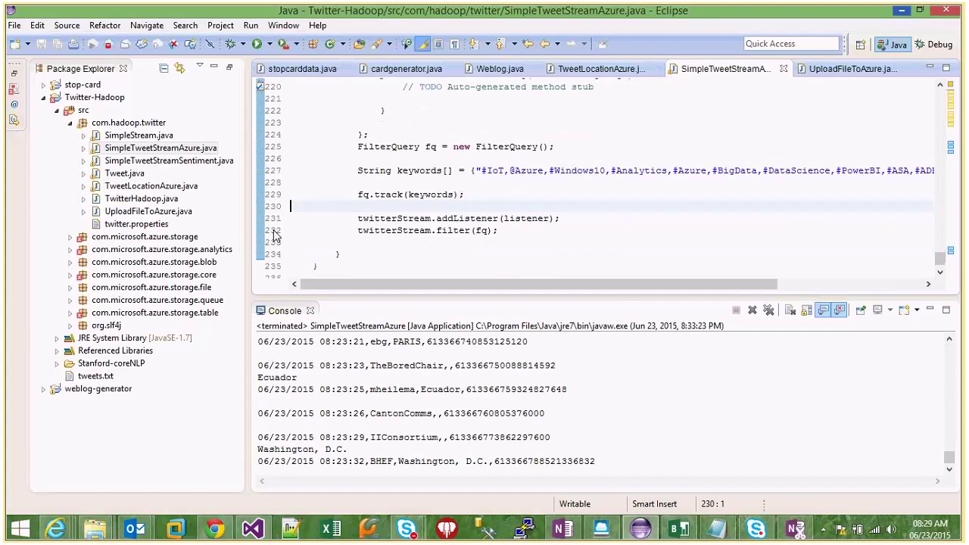
Run SimpleTweetStreamAzure.java as a Java application, proceeding despite the project errors, and enlarge the console output area.
right_click(170, 152)
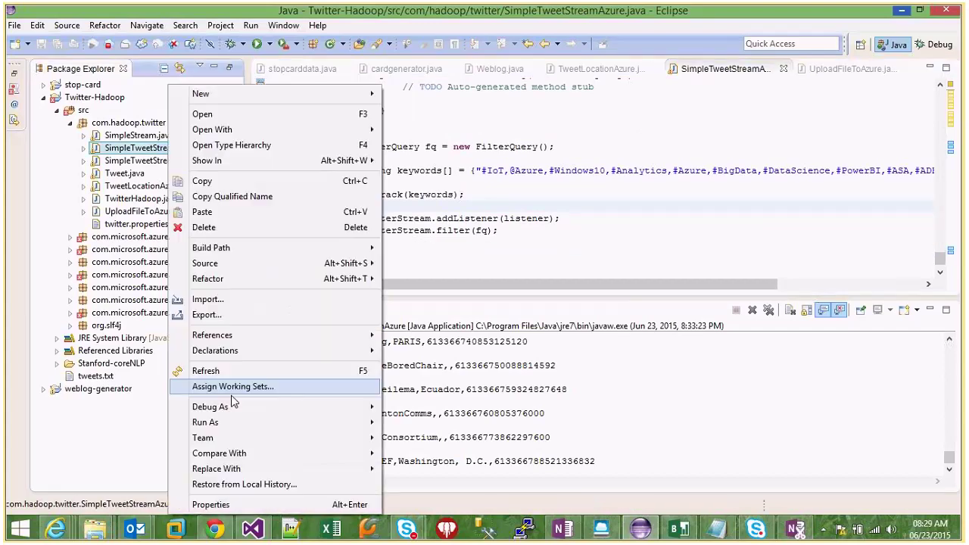
mouse_move(265, 429)
left_click(454, 421)
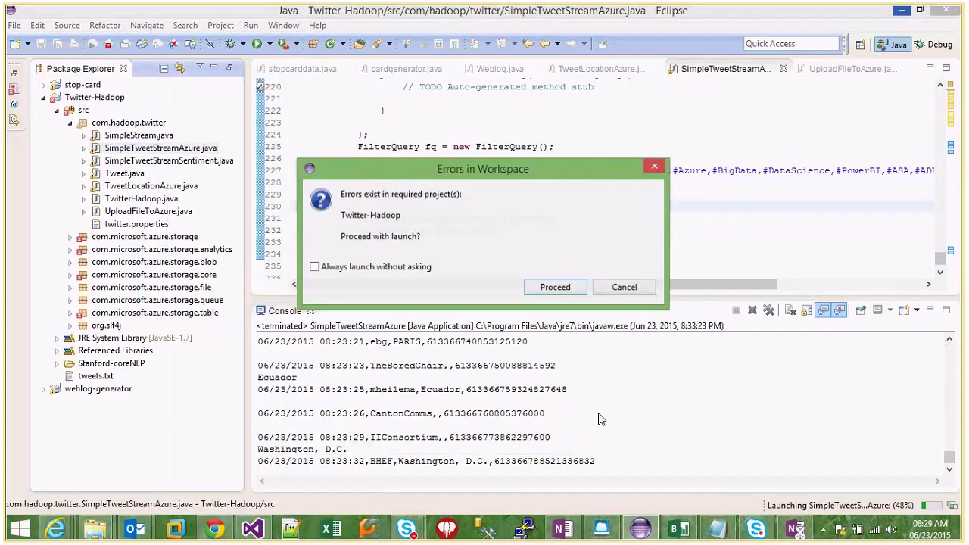
left_click(566, 287)
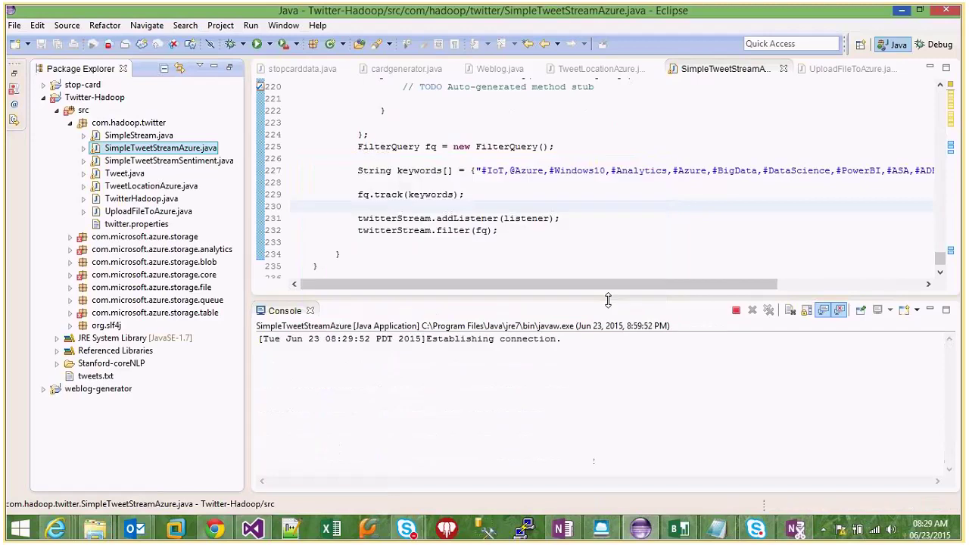
left_click_drag(608, 301, 608, 270)
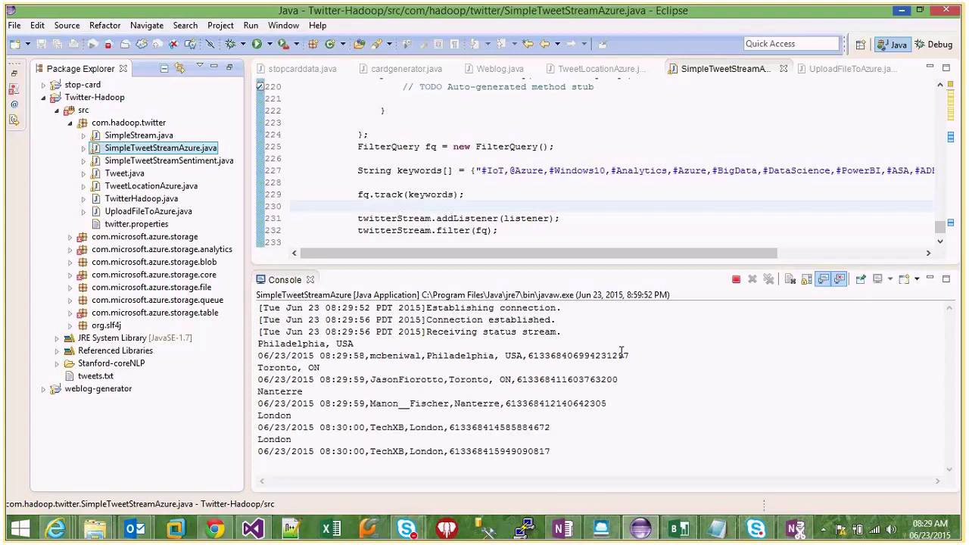
Switch to the TwitterData folder in File Explorer and refresh its file list.
mouse_move(100, 533)
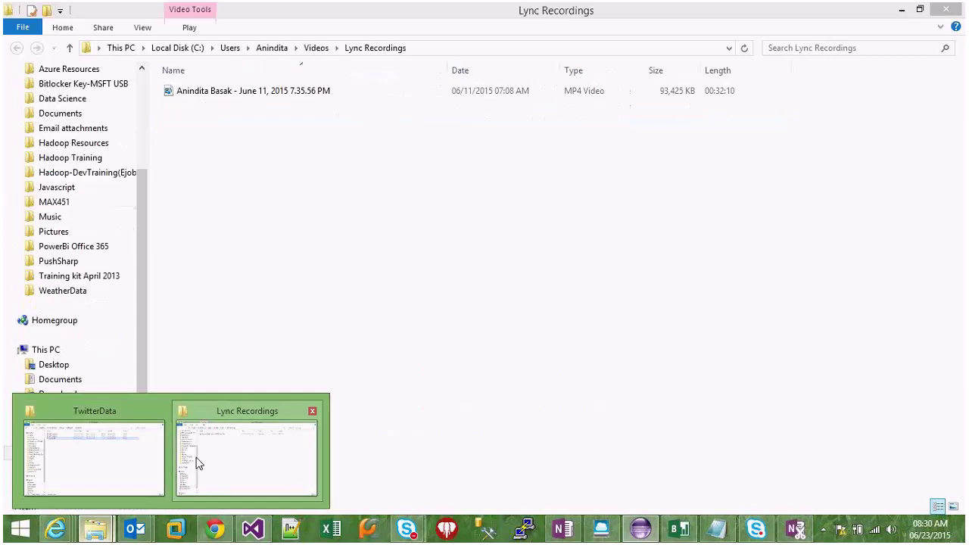
left_click(132, 460)
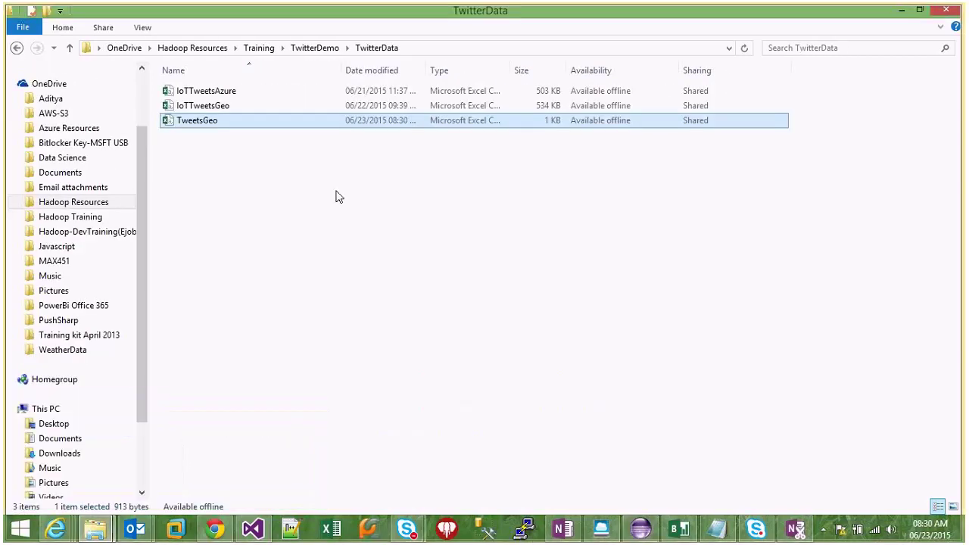
right_click(380, 169)
right_click(349, 185)
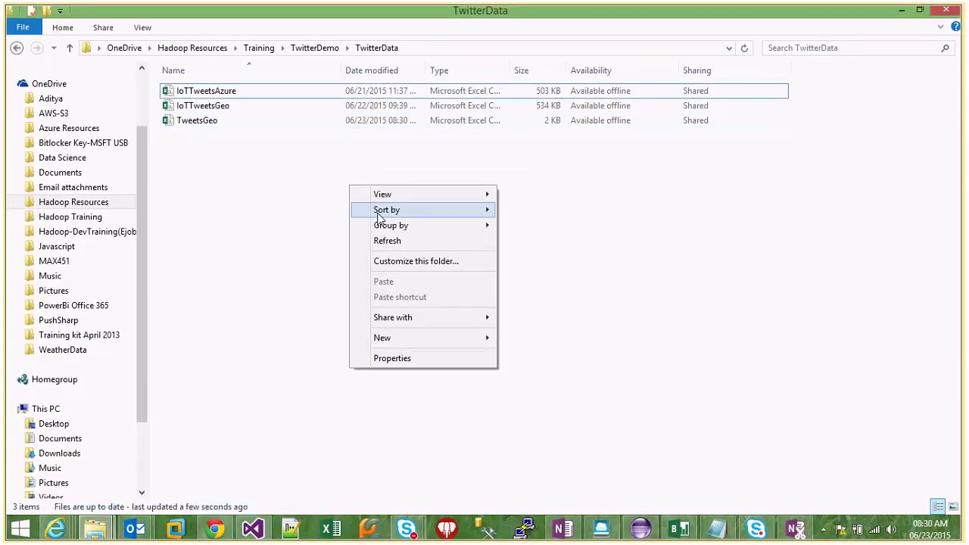
left_click(382, 241)
Open the TweetsGeo file in Notepad to check the collected tweets, and close it.
left_click(407, 123)
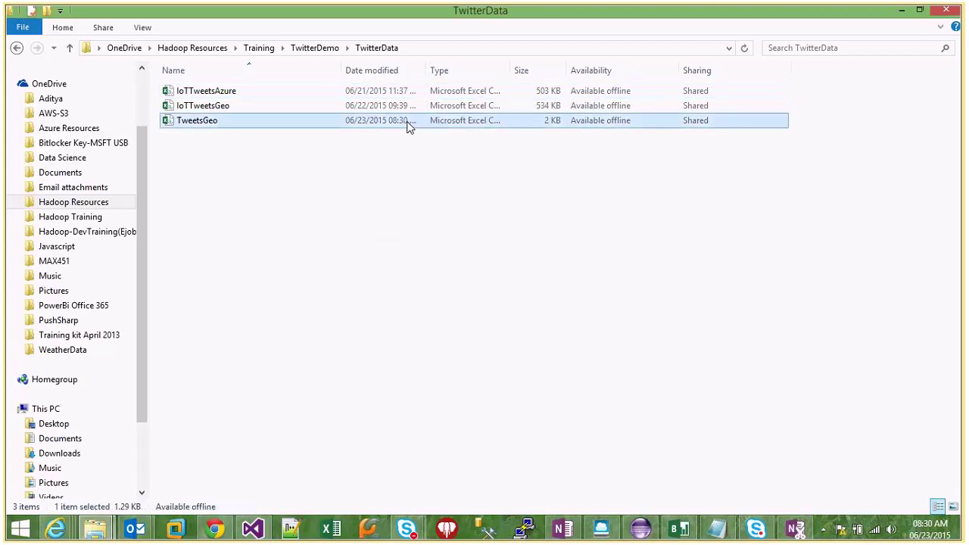
right_click(407, 123)
left_click(421, 162)
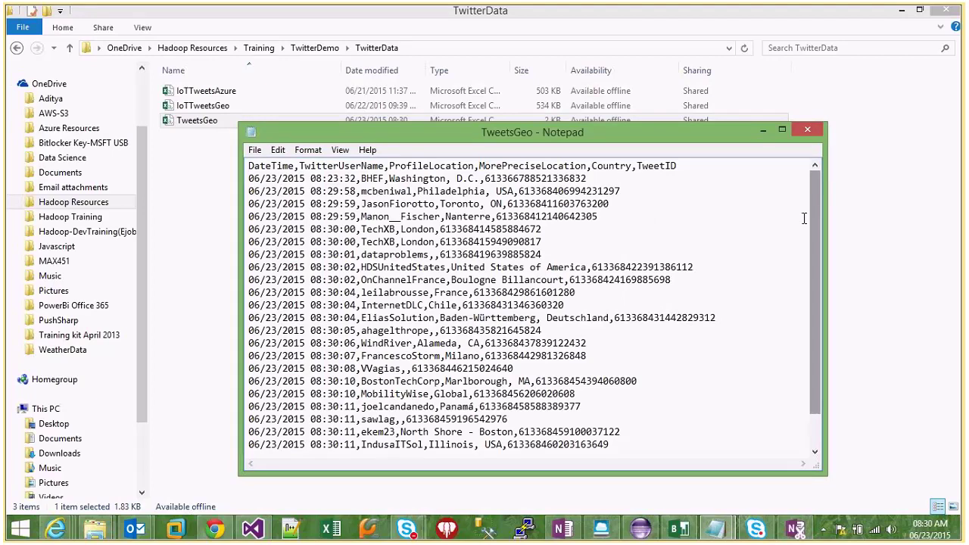
key("alt+F4")
Switch to Visual Studio, start the SendTweetsToEventHub program and minimize its console window.
left_click(252, 528)
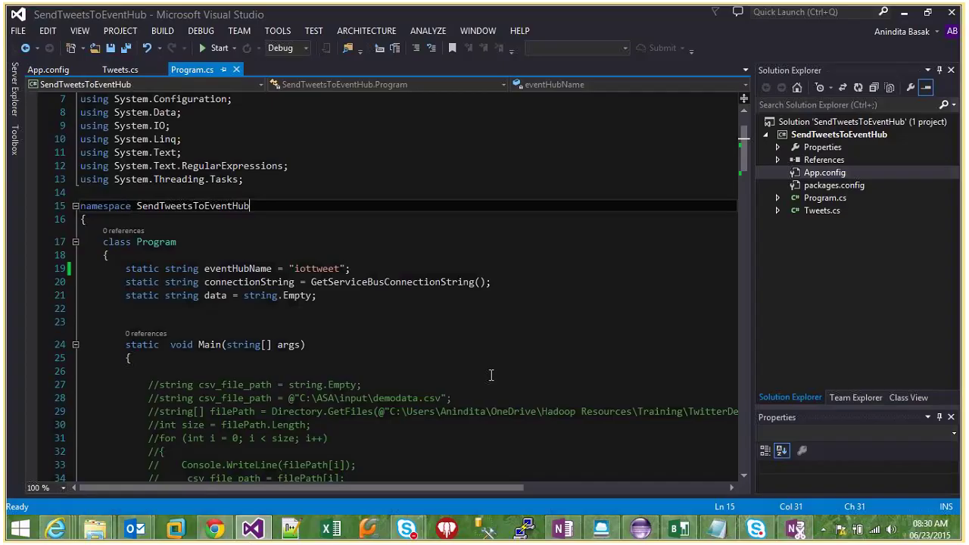
scroll(491, 375, "up", 2)
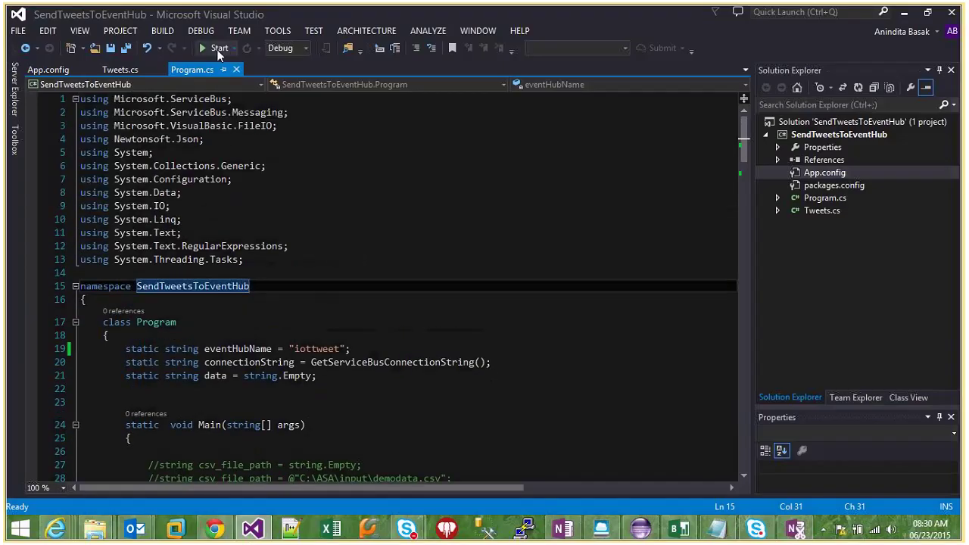
left_click(219, 51)
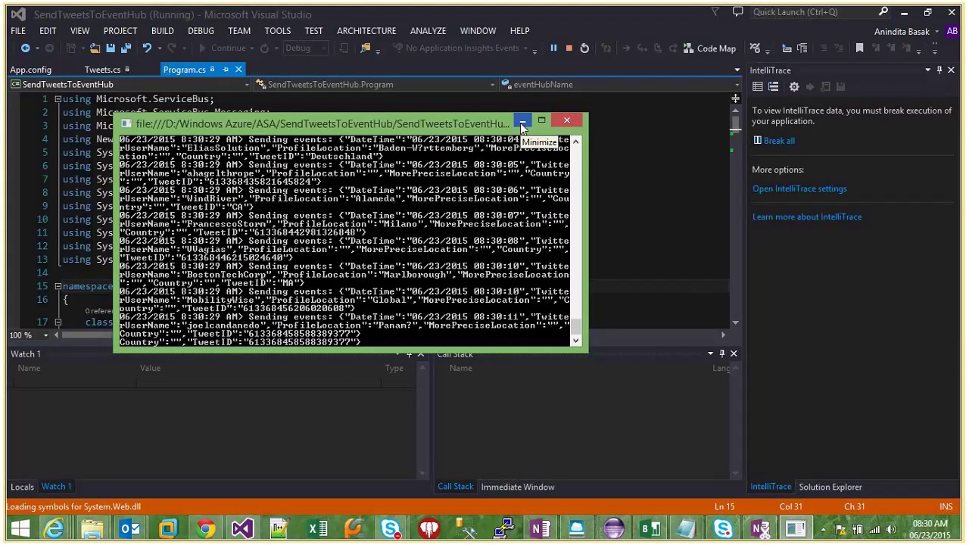
left_click(522, 121)
Switch to the Azure portal in Internet Explorer and open the iotasa-twitter Stream Analytics job.
mouse_move(54, 532)
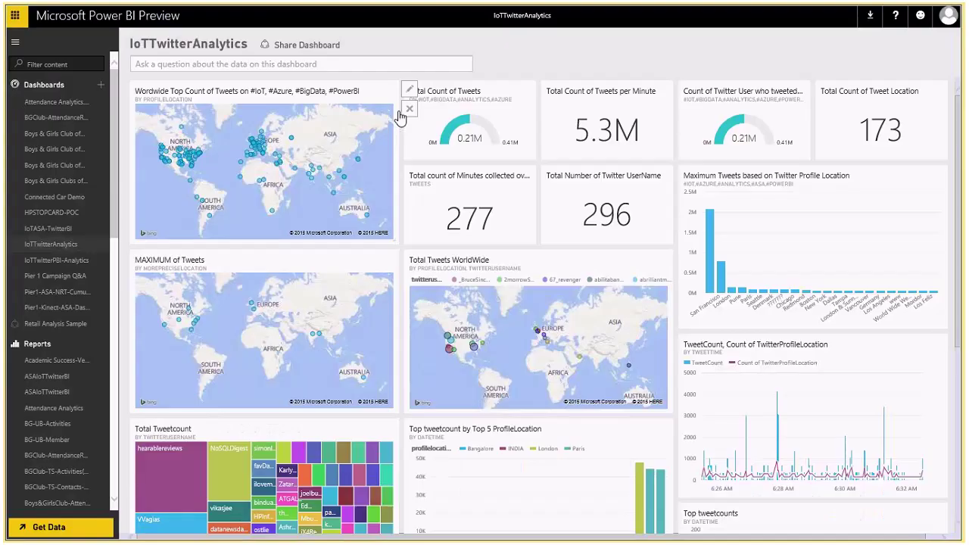
key("alt+Tab")
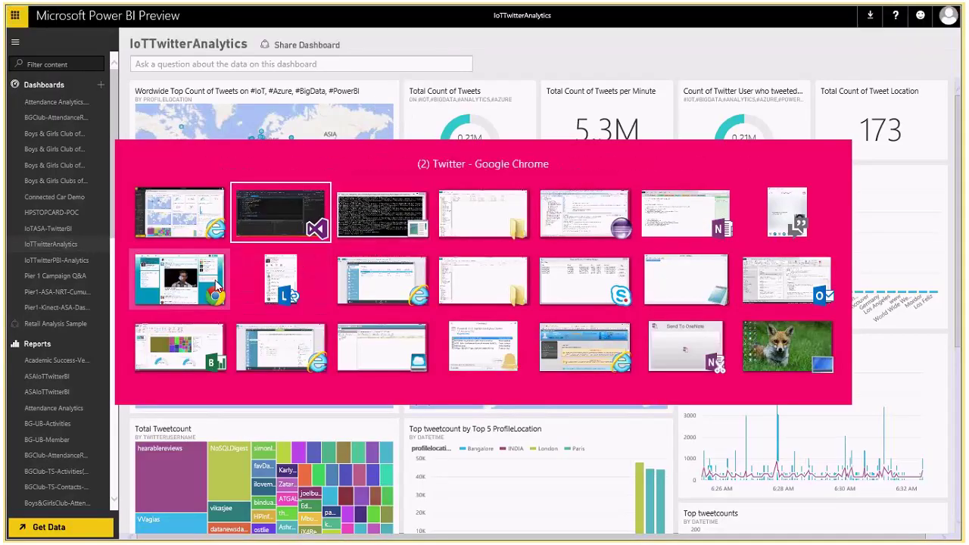
left_click(407, 278)
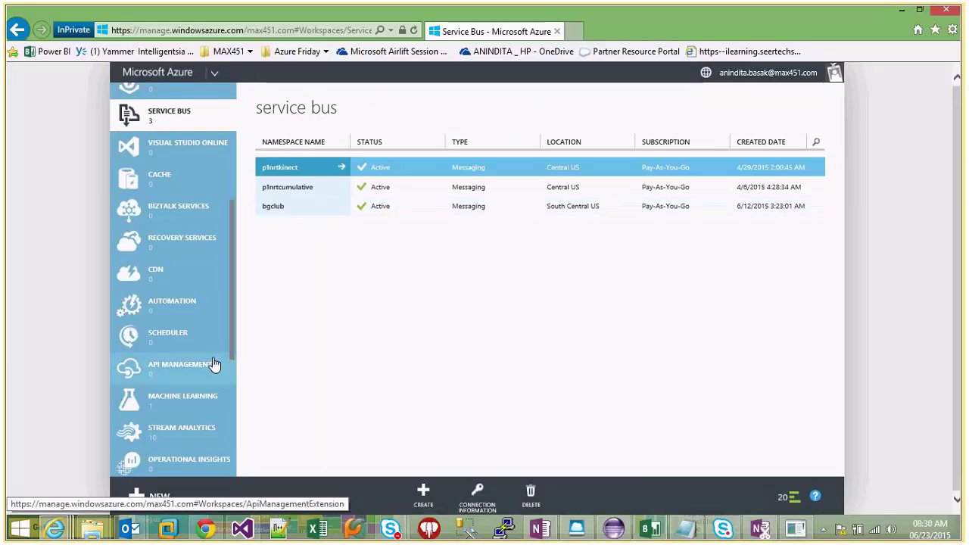
key("alt+Tab")
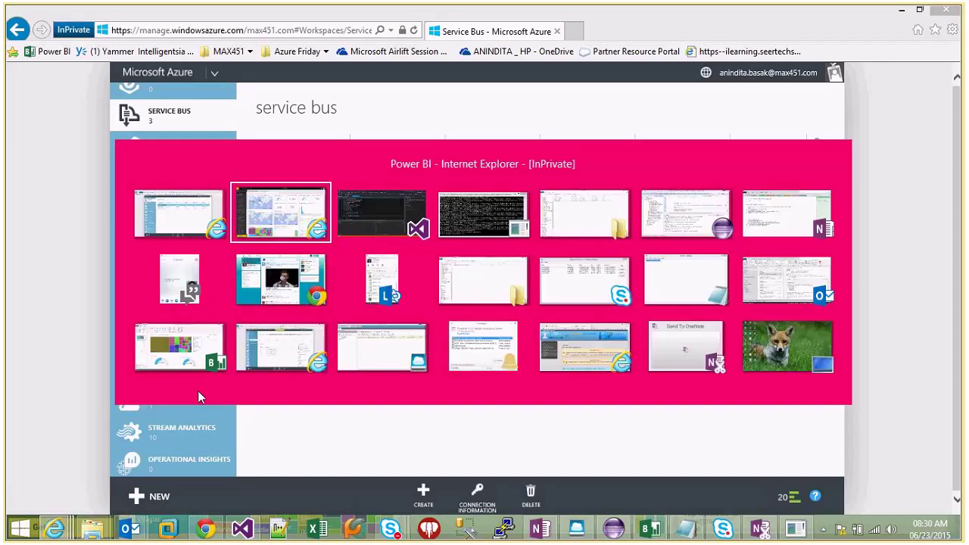
left_click(182, 429)
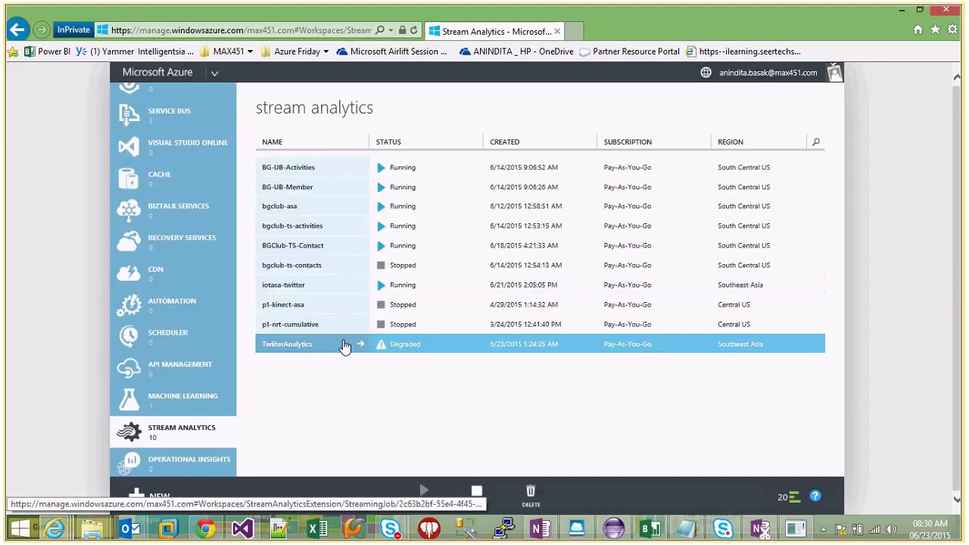
left_click(341, 286)
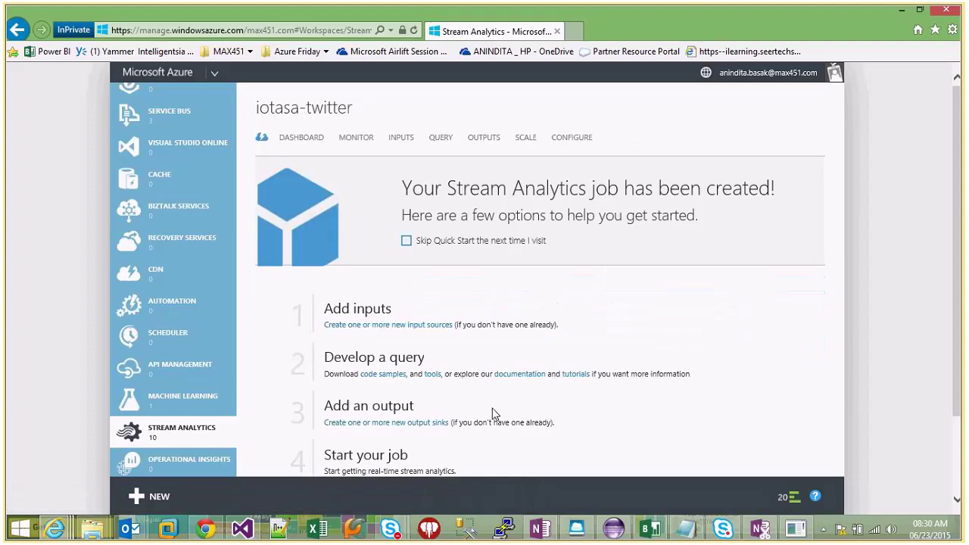
Review the iotasa-twitter job's event hub inputs and its full SQL query.
left_click(415, 148)
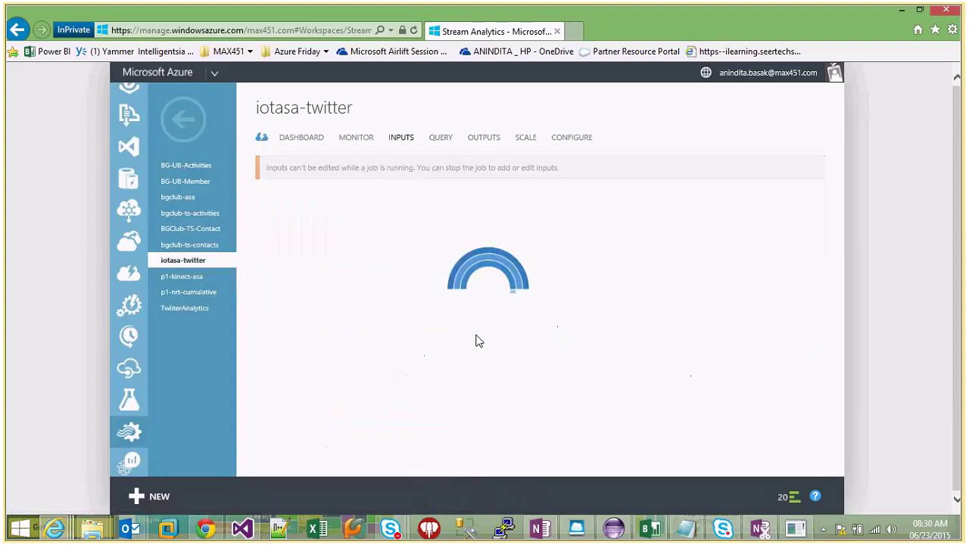
left_click(558, 221)
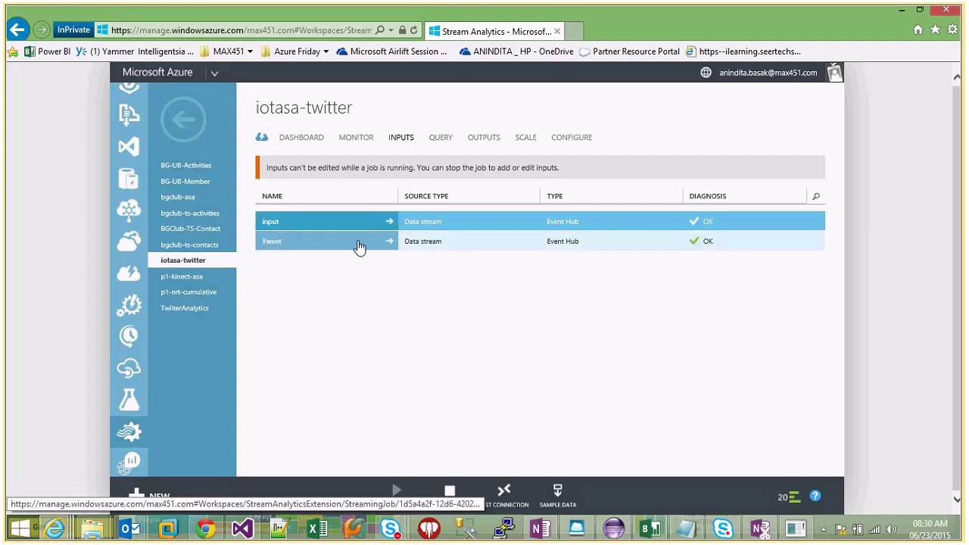
left_click(443, 139)
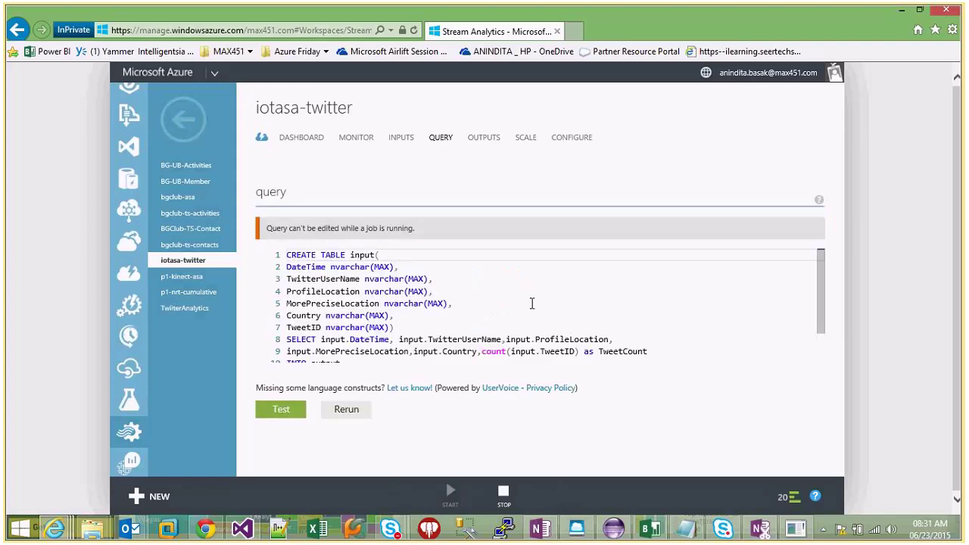
left_click(532, 288)
scroll(545, 314, "down", 1)
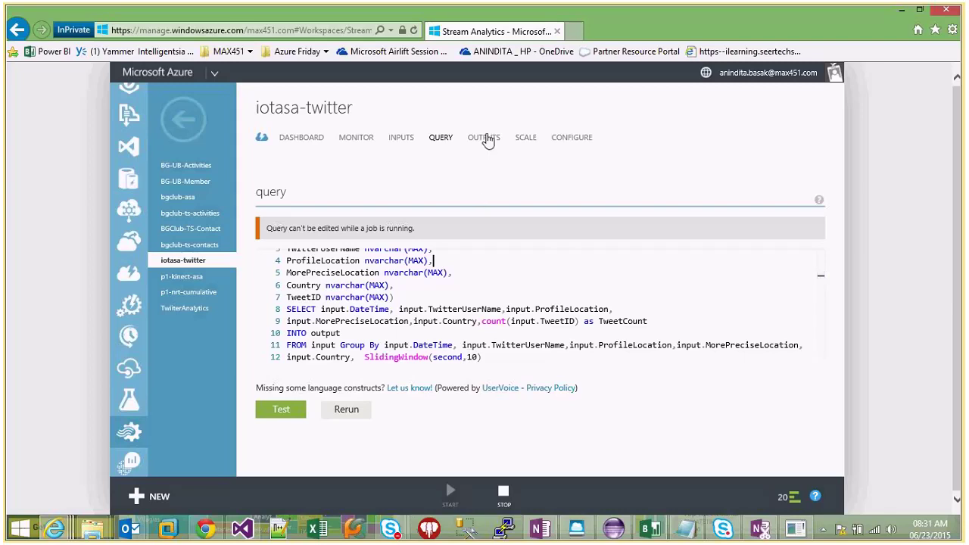
Check the iotasa-twitter job's outputs and switch to the IoTTwitterAnalytics dashboard in Power BI.
left_click(484, 137)
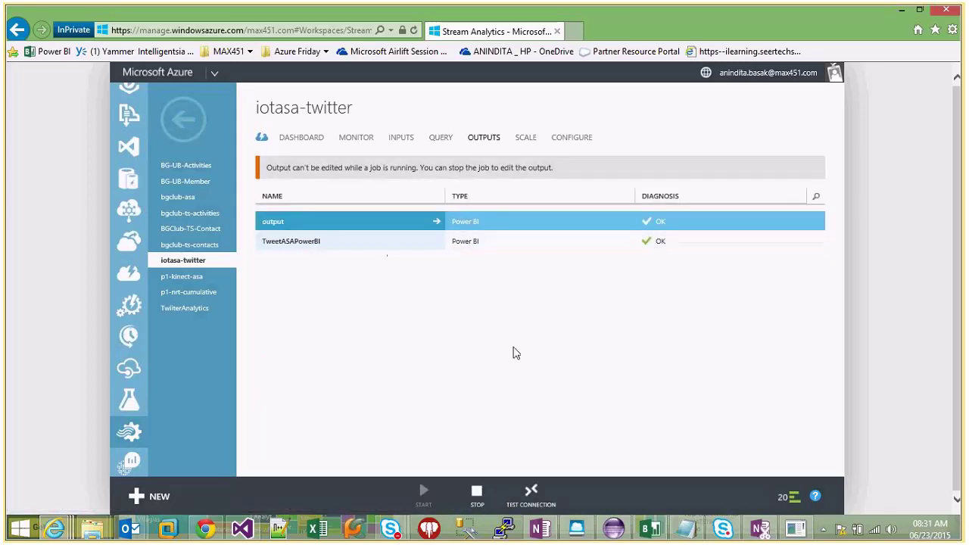
key("alt+Tab")
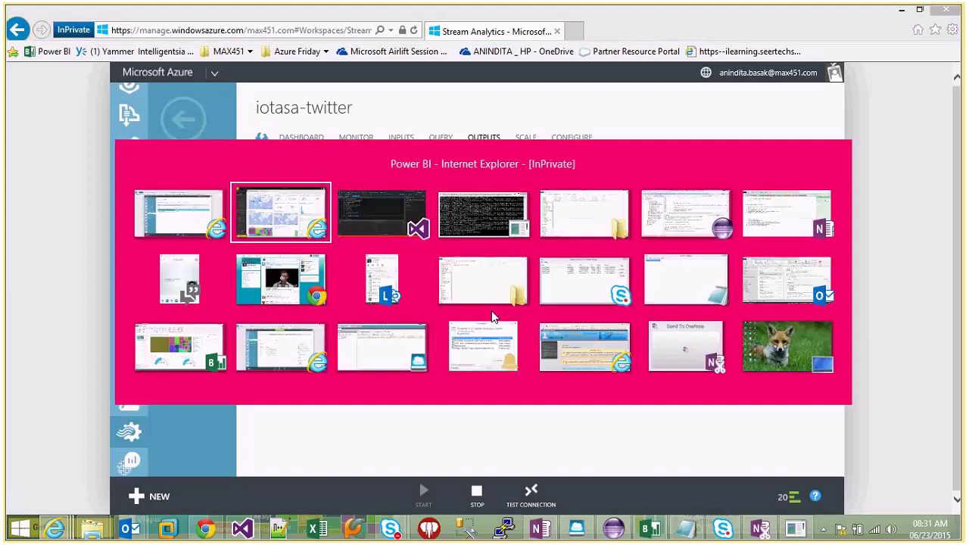
left_click(288, 220)
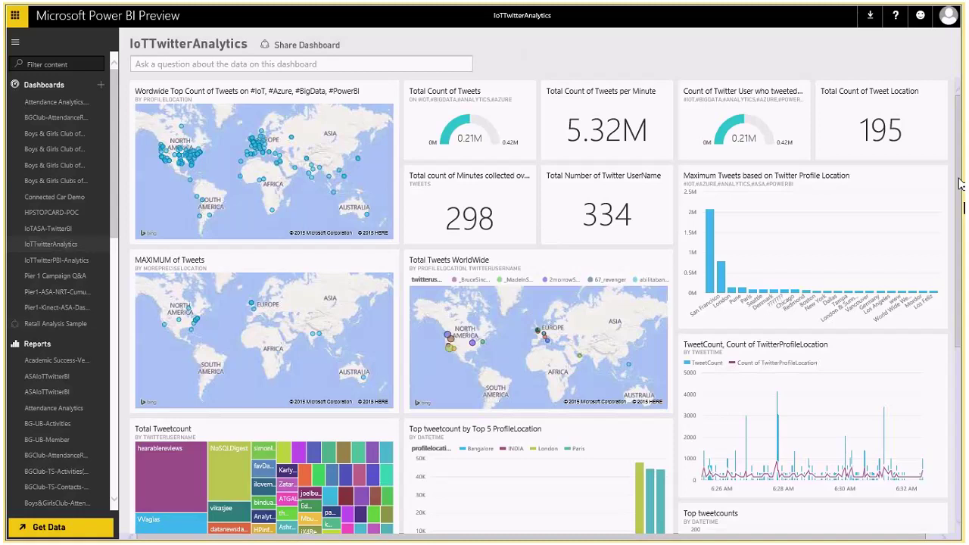
Look over the IoTTwitterAnalytics dashboard's tweet maps, count tiles and charts.
scroll(959, 221, "down", 3)
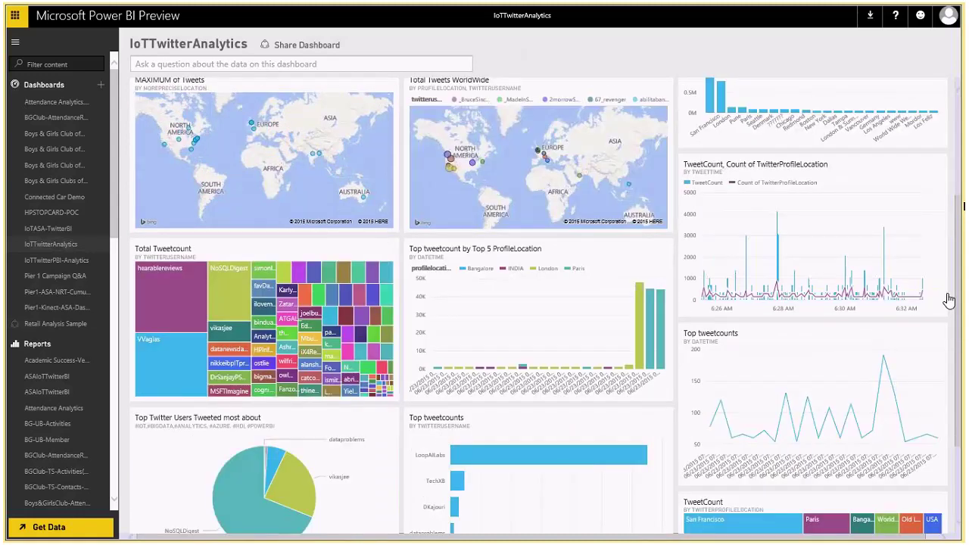
scroll(953, 280, "down", 1)
scroll(688, 226, "up", 4)
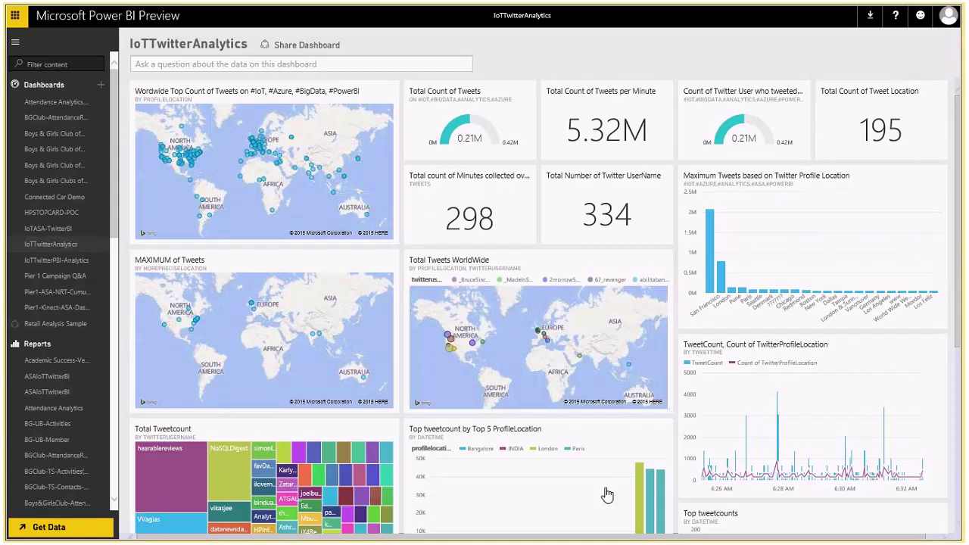
Switch to the Azure portal in Internet Explorer and stop the TwiiterAnalytics Stream Analytics job.
key("alt+Tab")
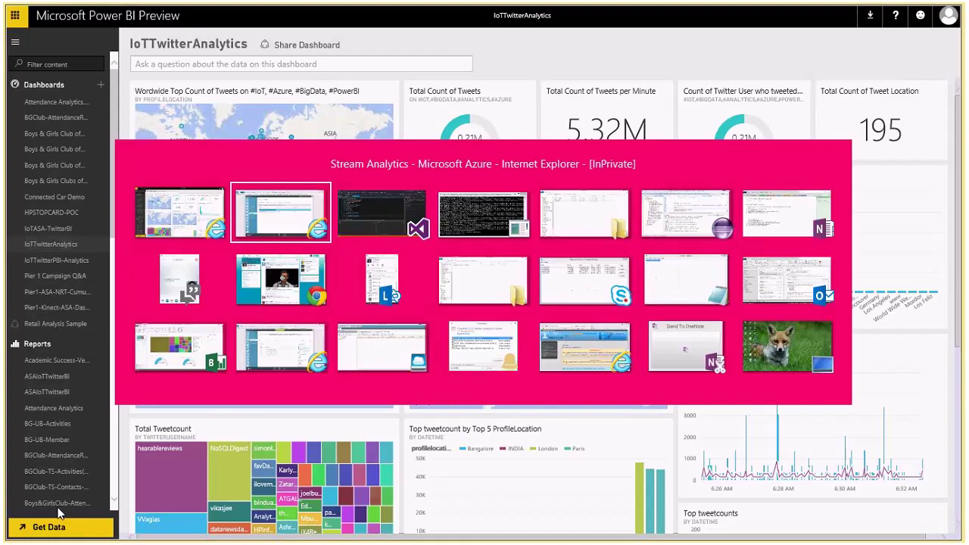
left_click(286, 220)
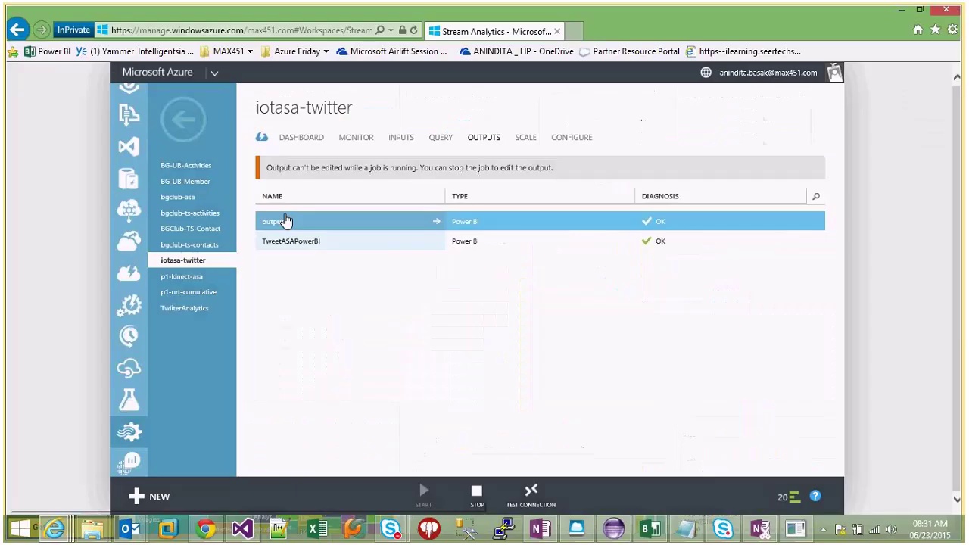
left_click(184, 119)
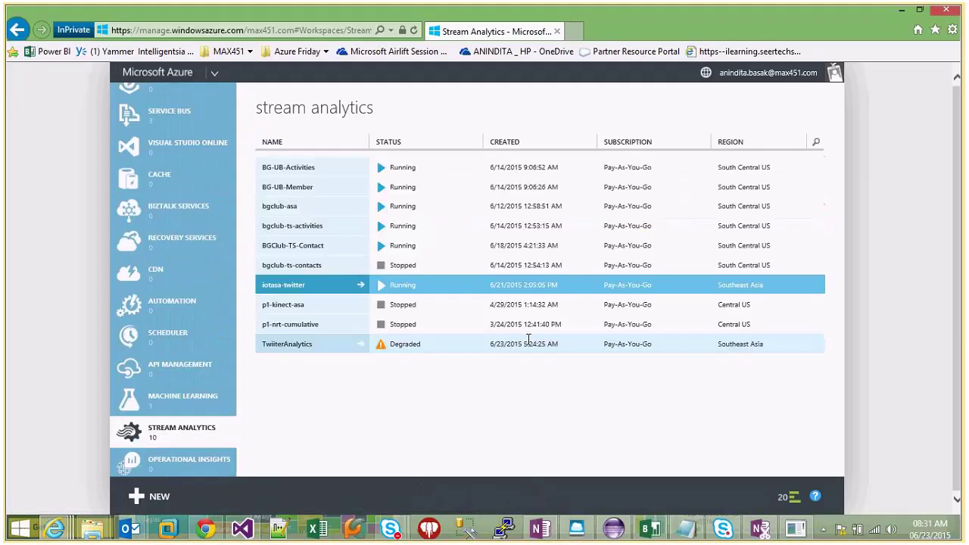
left_click(334, 346)
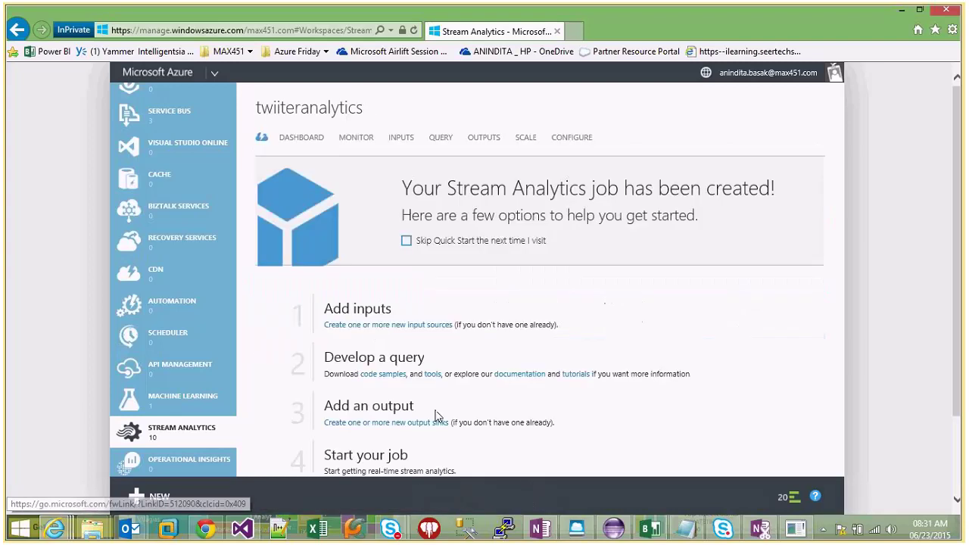
left_click(183, 119)
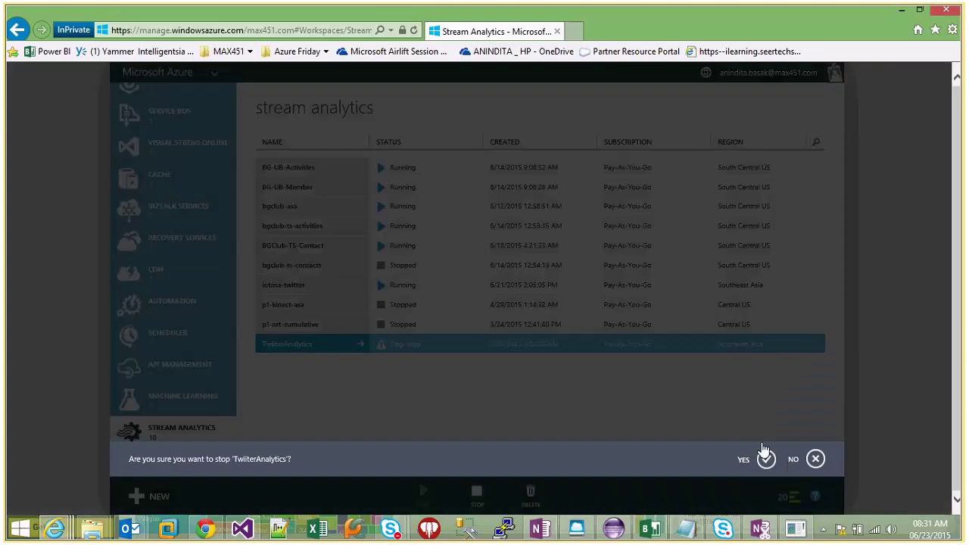
left_click(765, 457)
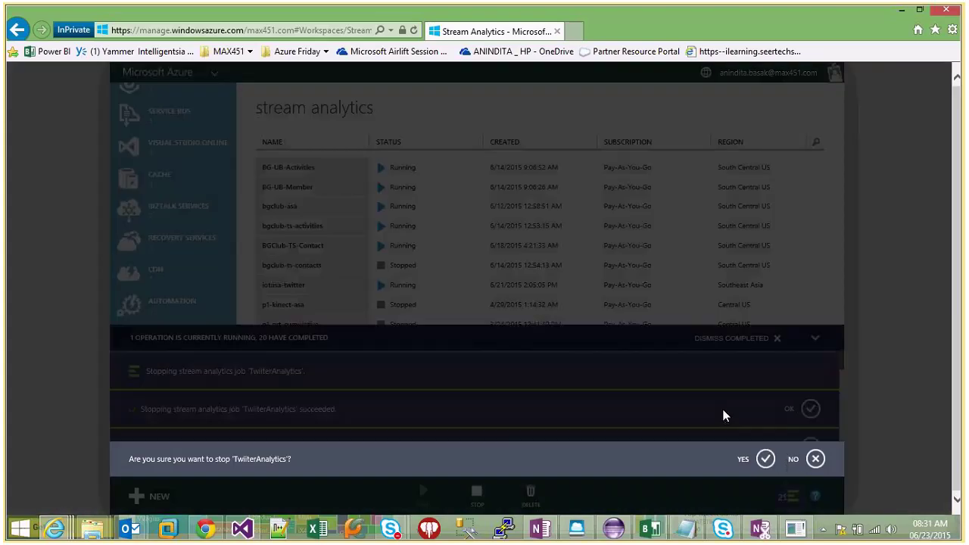
Switch from the Power BI dashboard to Visual Studio, stop and rerun SendTweetsToEventHub, and minimize its console window.
scroll(663, 407, "down", 2)
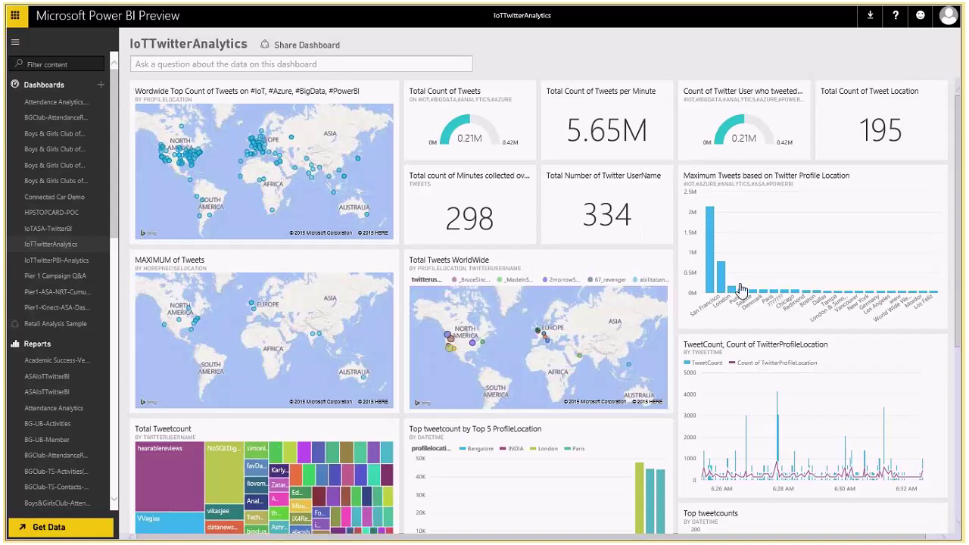
left_click_drag(960, 244, 961, 212)
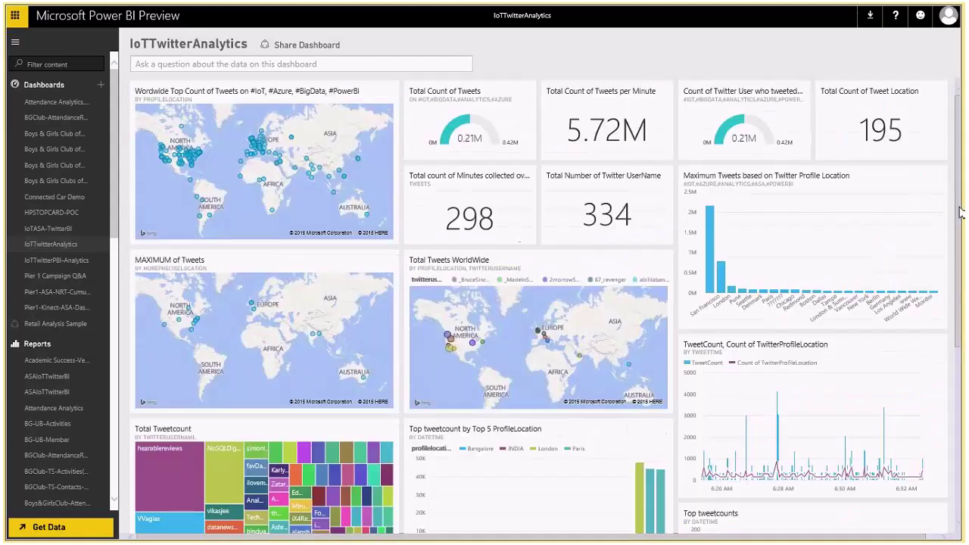
key("alt+Tab")
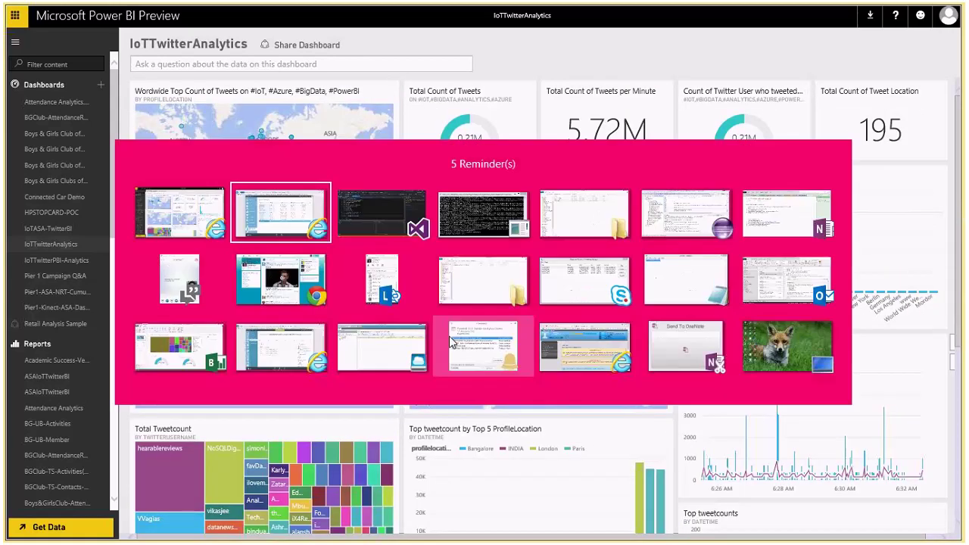
key("alt+Tab")
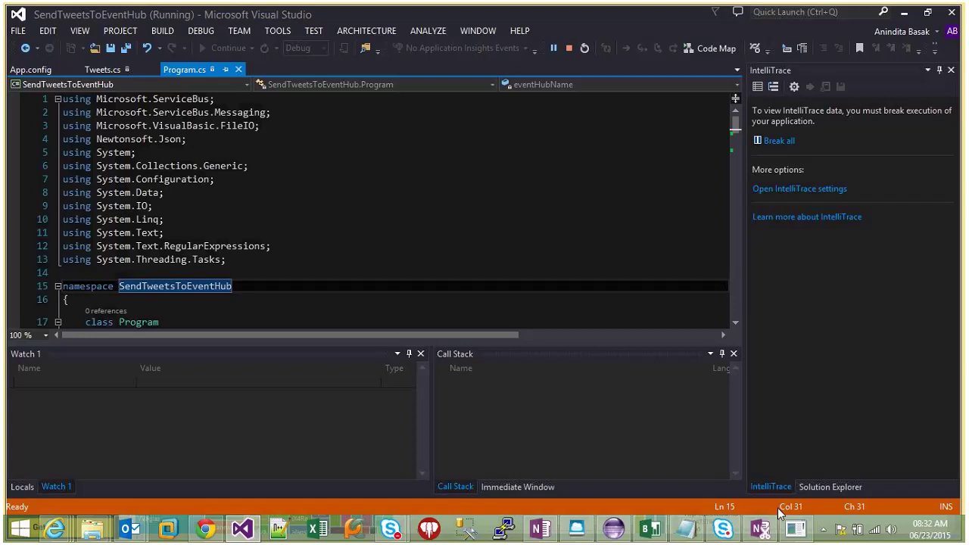
left_click(793, 528)
key("ctrl+c")
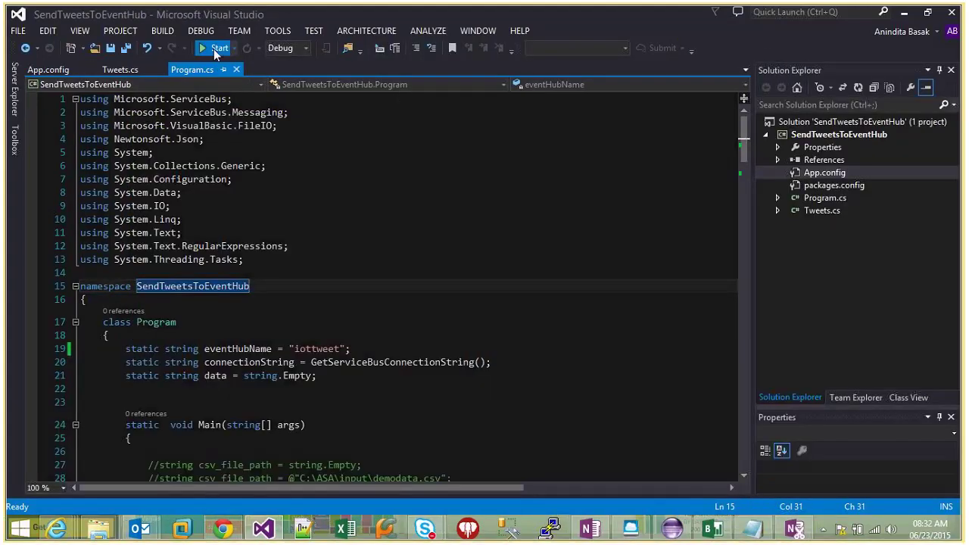
key("F5")
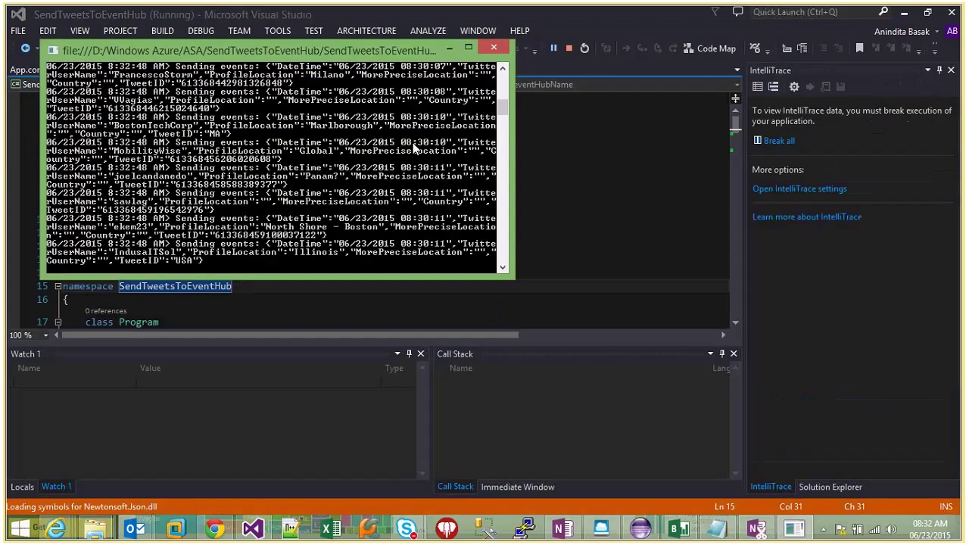
left_click(449, 48)
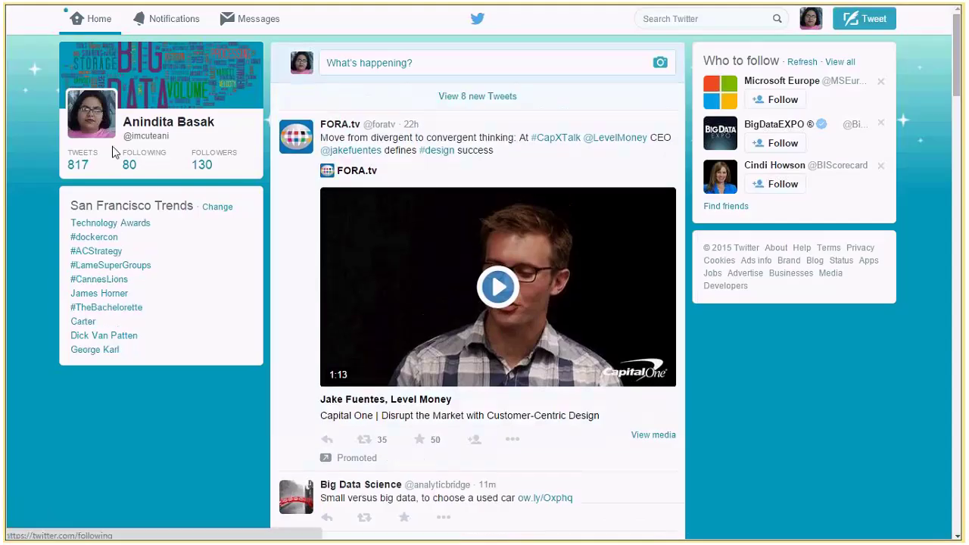
left_click(367, 64)
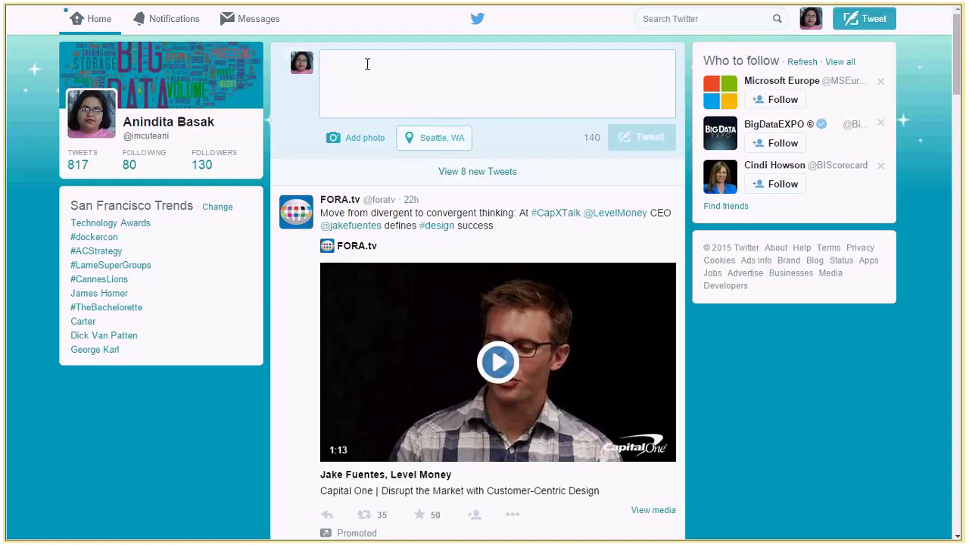
type("Azure")
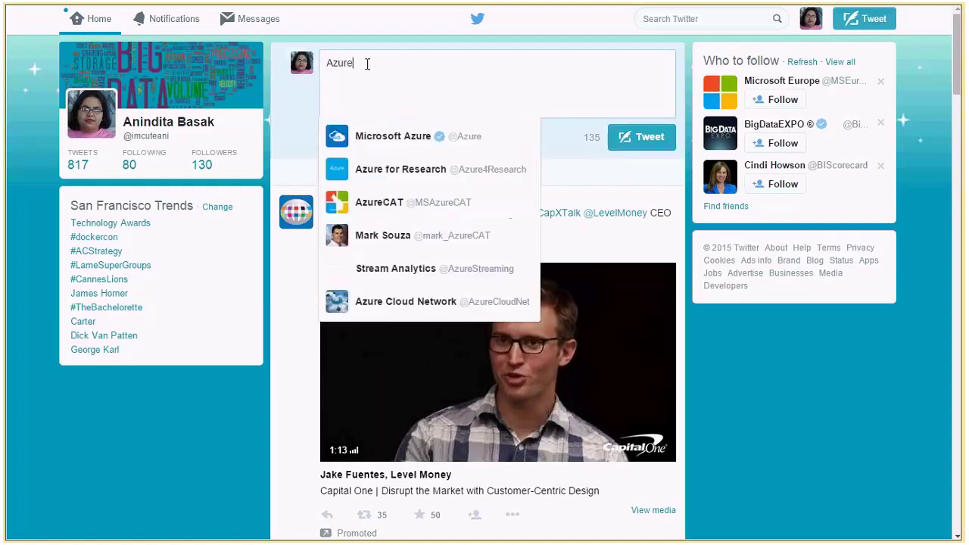
type(" ST")
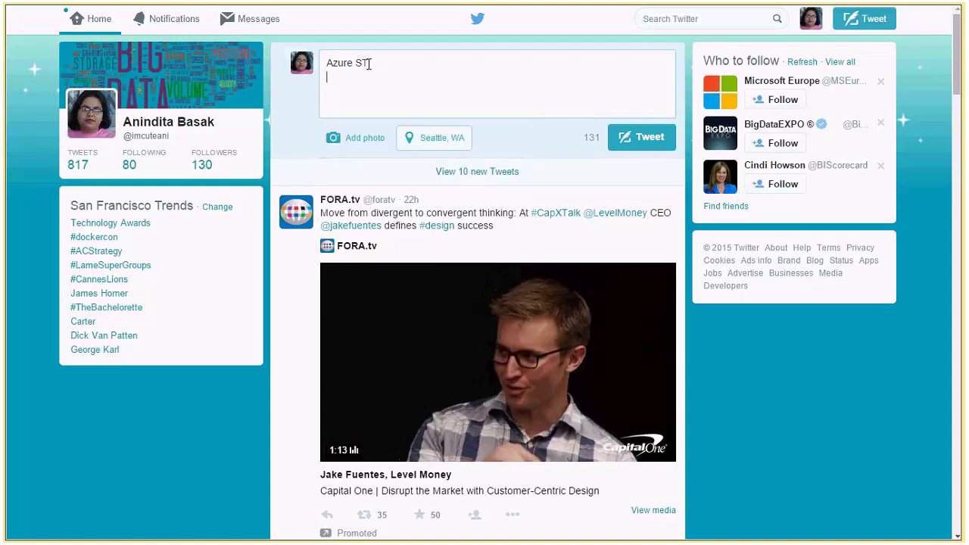
key("BackSpace")
key("BackSpace")
type("Stre")
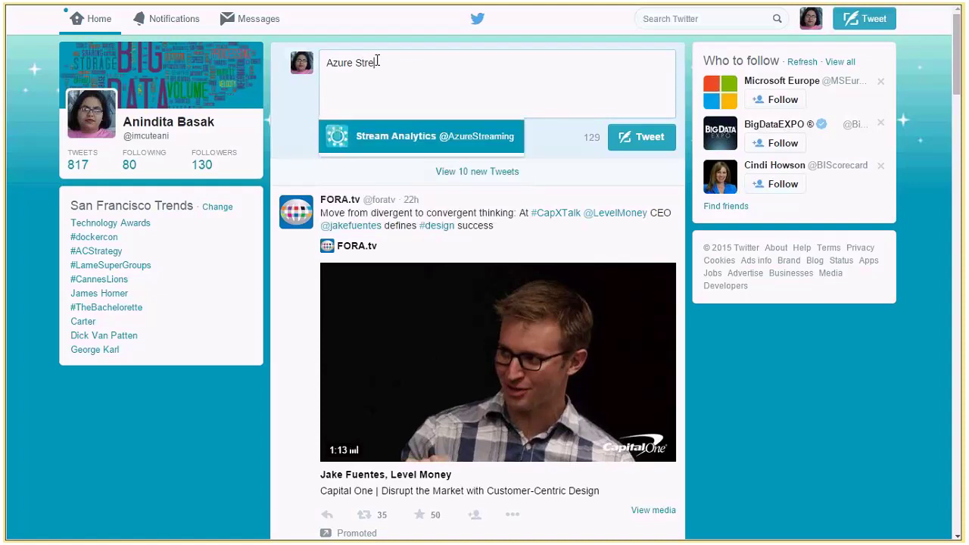
key("Return")
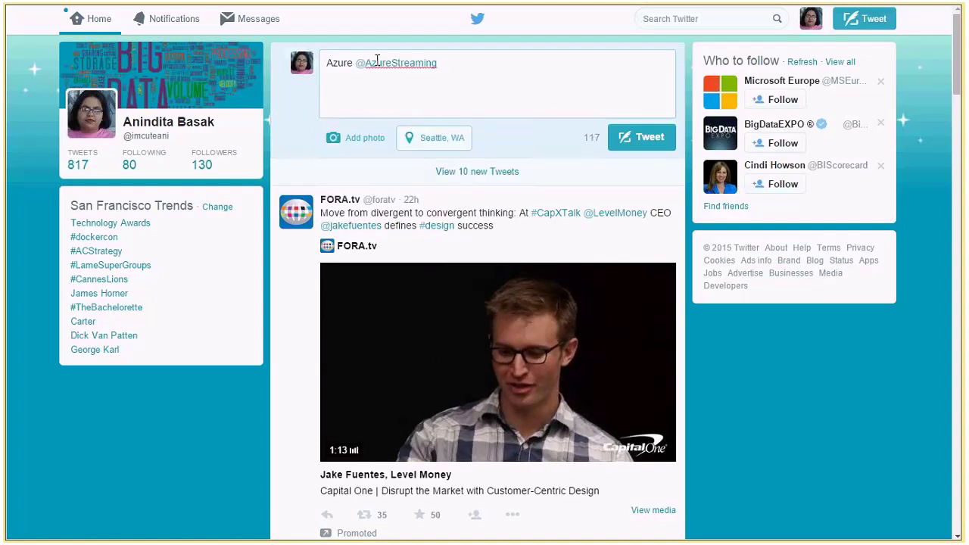
left_click(377, 59)
key("Home")
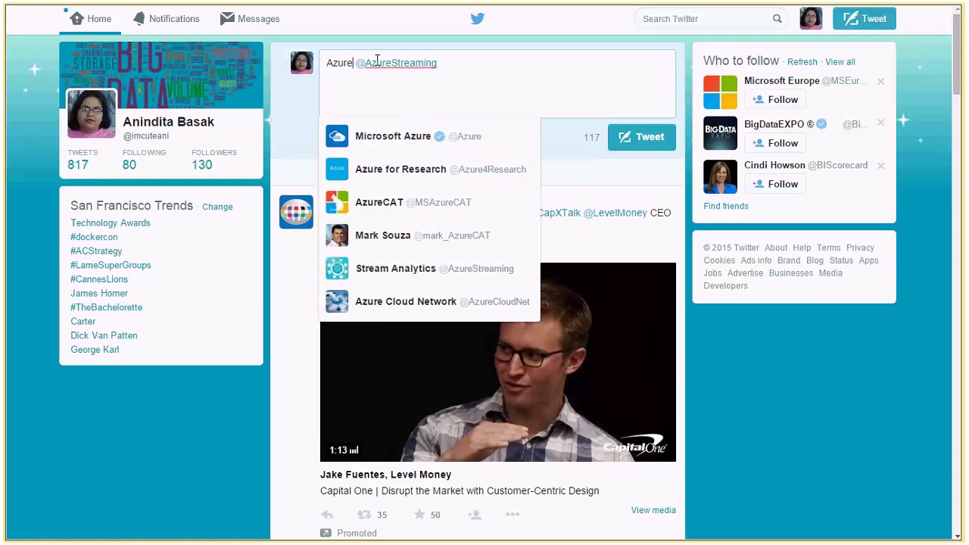
key("ctrl+BackSpace")
key("Delete")
type("End to ")
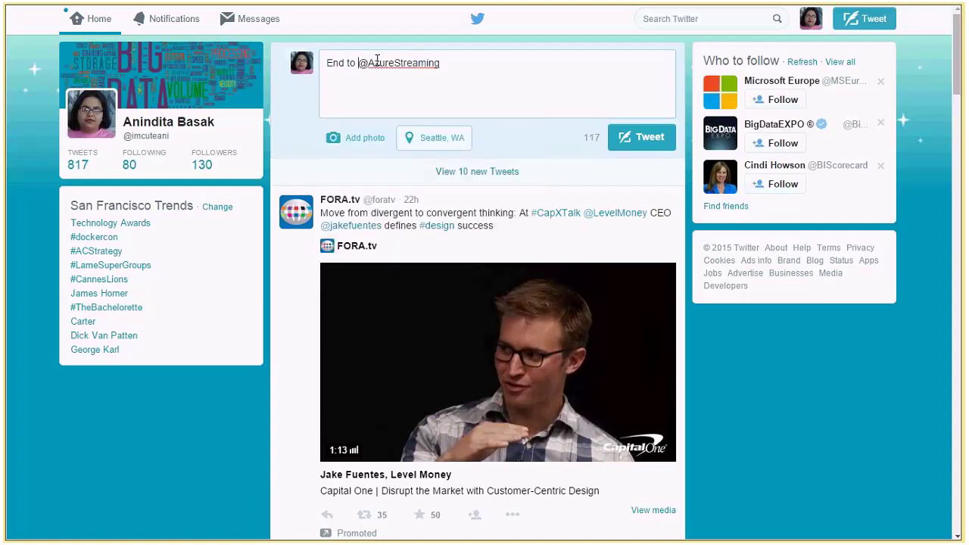
type("end")
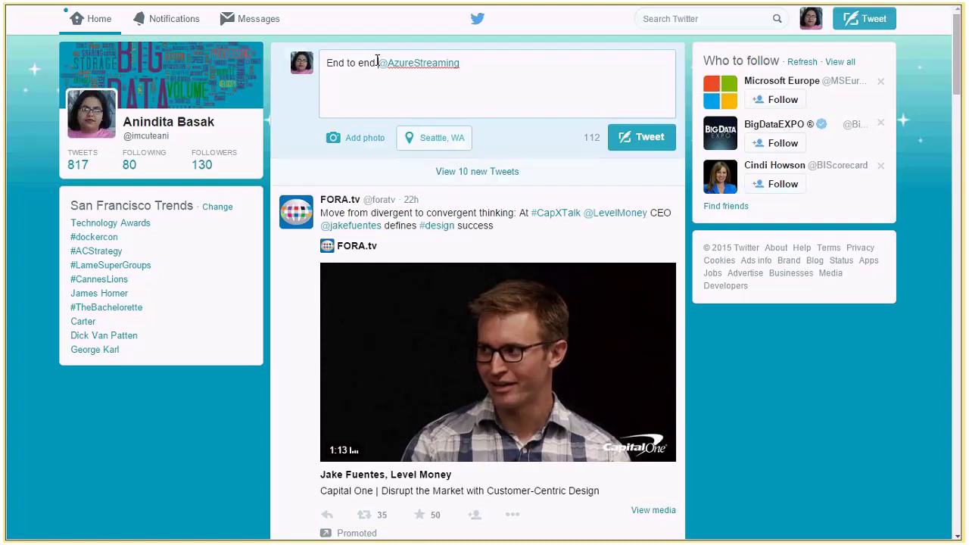
type("Twitter Analytics on")
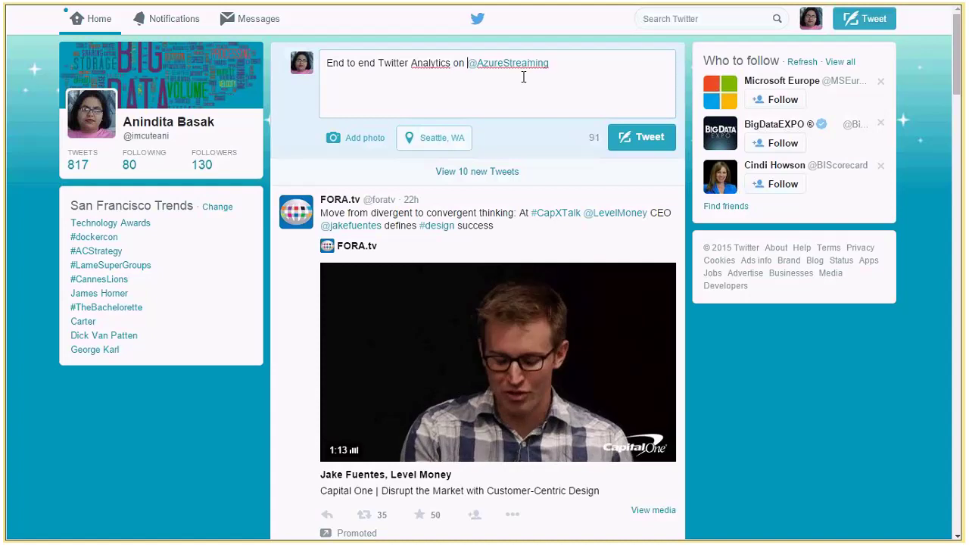
left_click(555, 64)
type("#Pow")
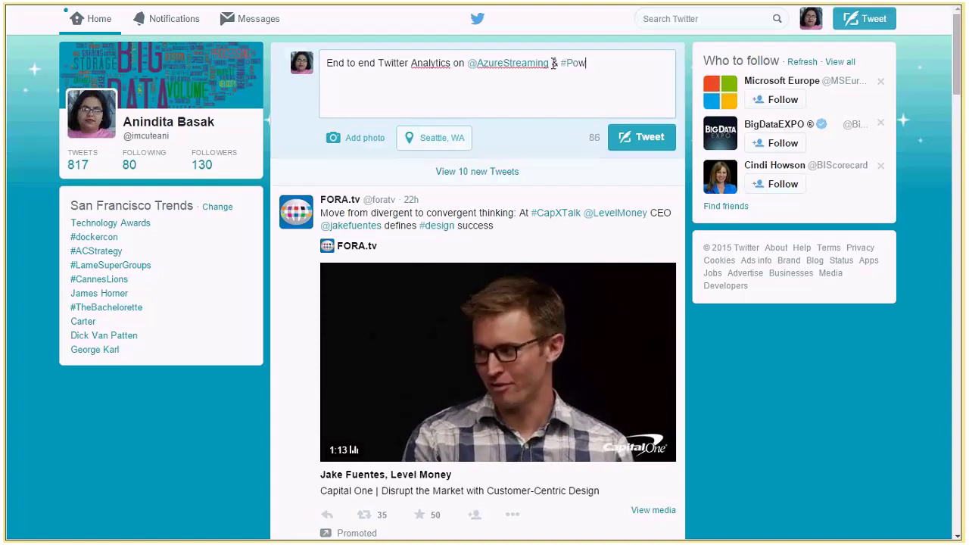
type("erBI, #IoT, ")
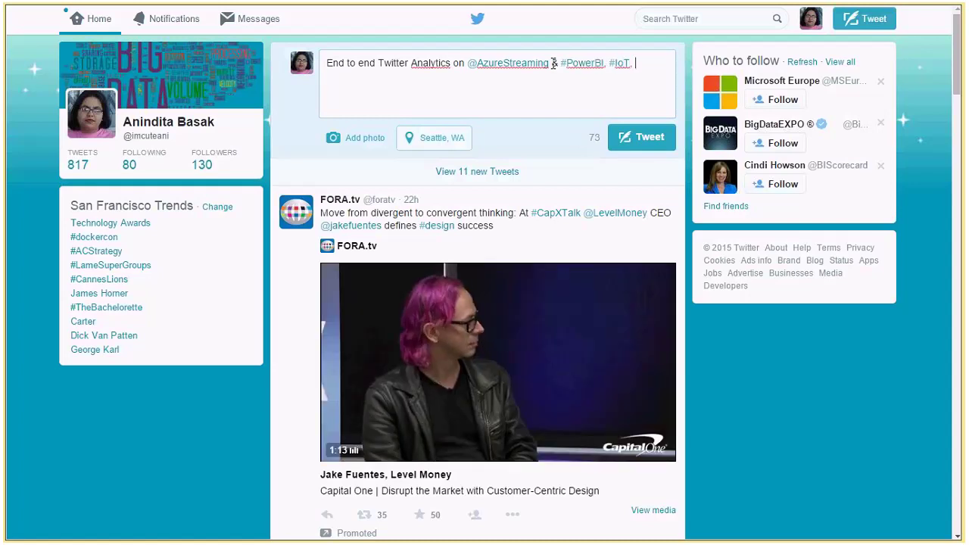
type("#Analyti")
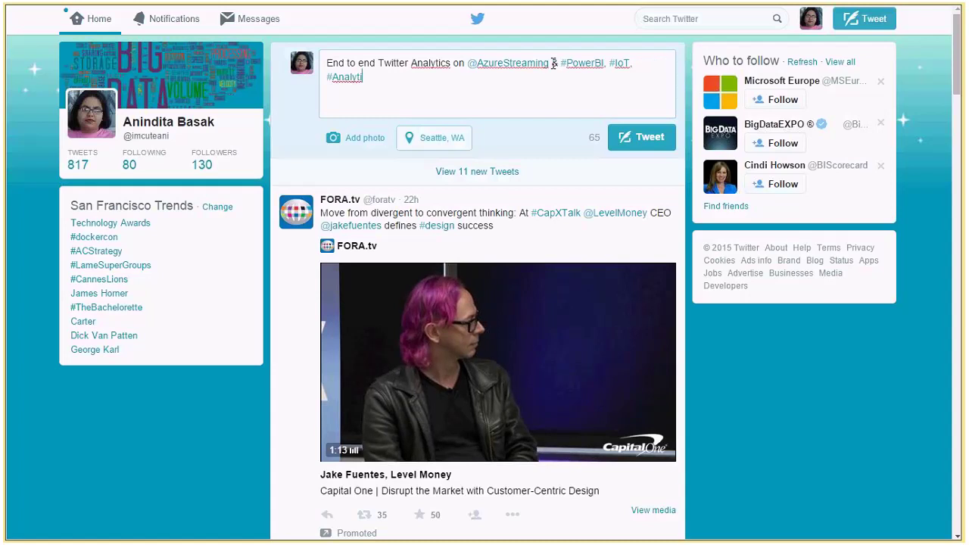
type("cs")
key("BackSpace")
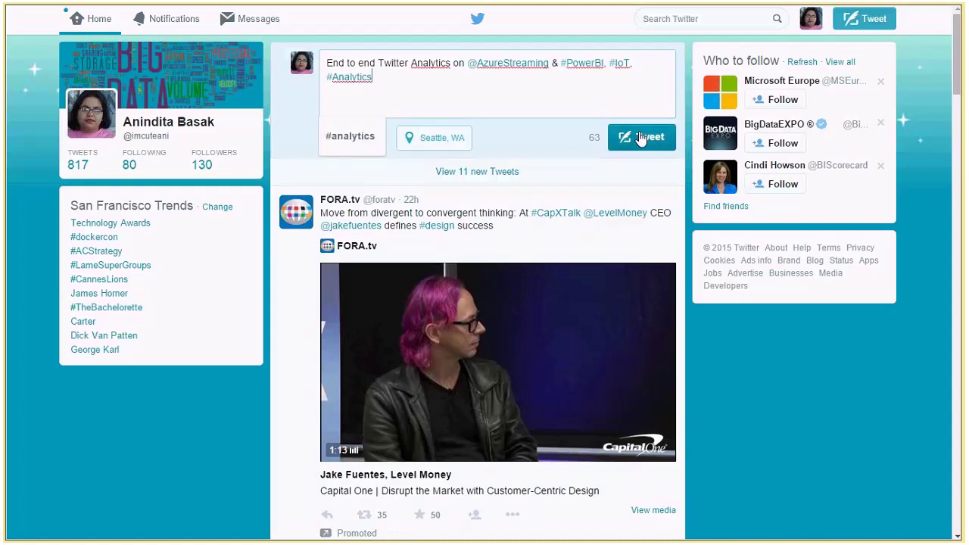
left_click(641, 137)
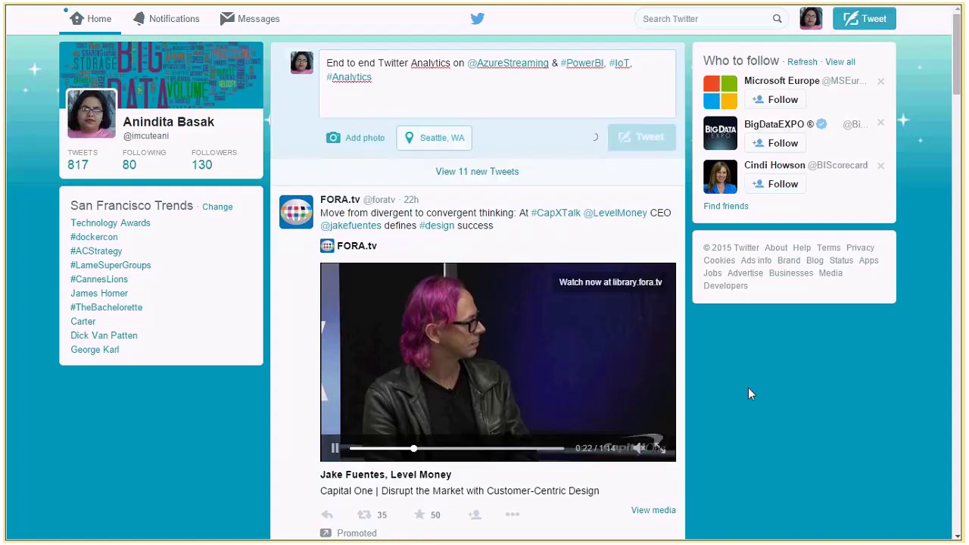
Switch to Eclipse and compare the SimpleTweetStreamAzure console output with the SendTweetsToEventHub console to find the posted tweet.
key("alt+Tab")
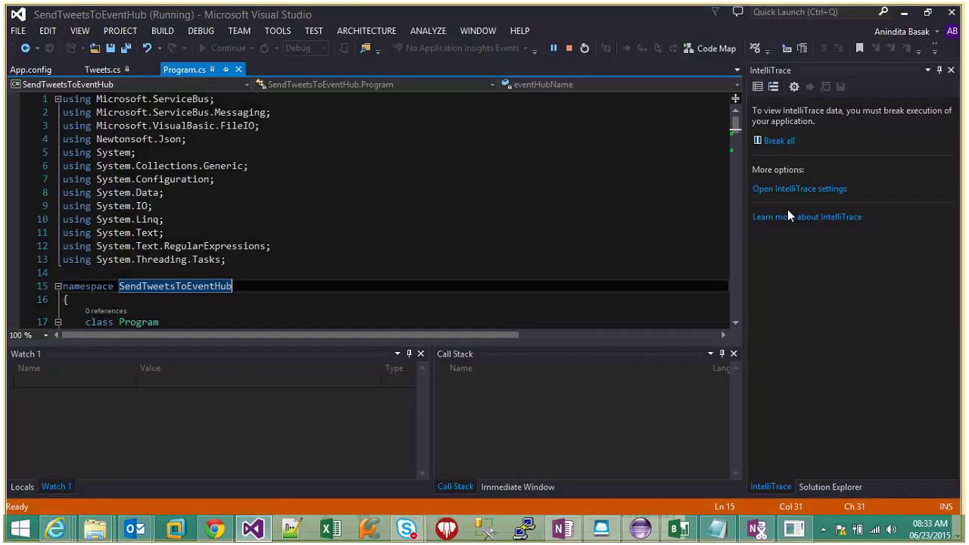
left_click(640, 529)
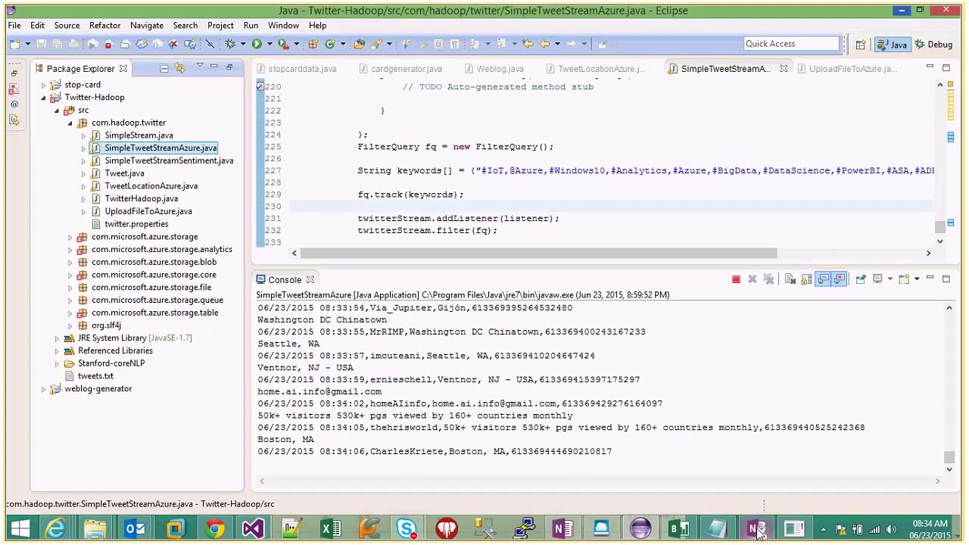
left_click(757, 528)
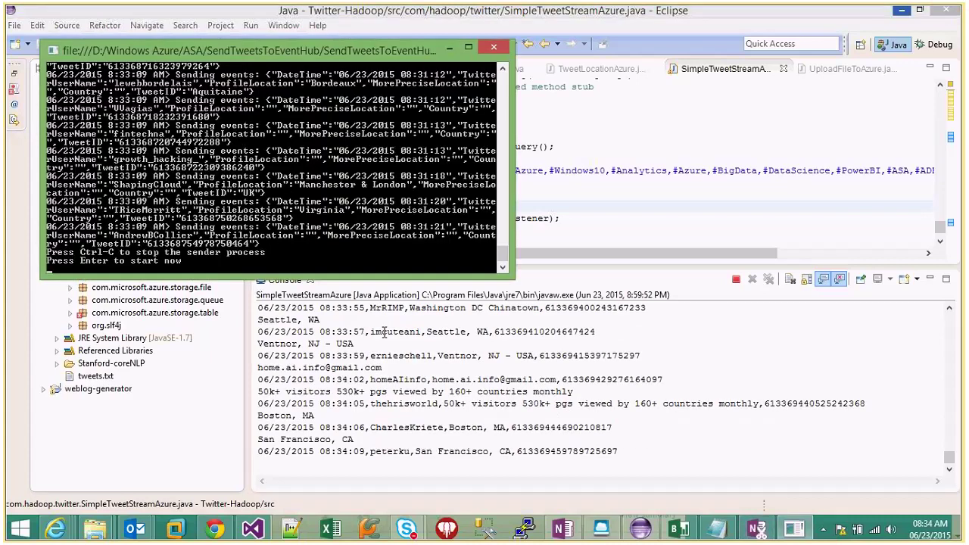
left_click(385, 331)
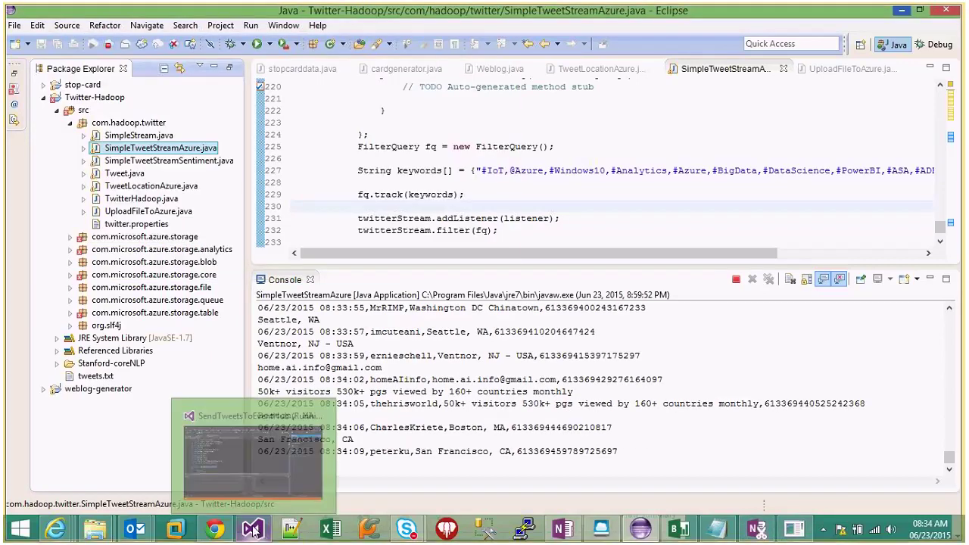
Switch back to Visual Studio with the running SendTweetsToEventHub project.
mouse_move(212, 533)
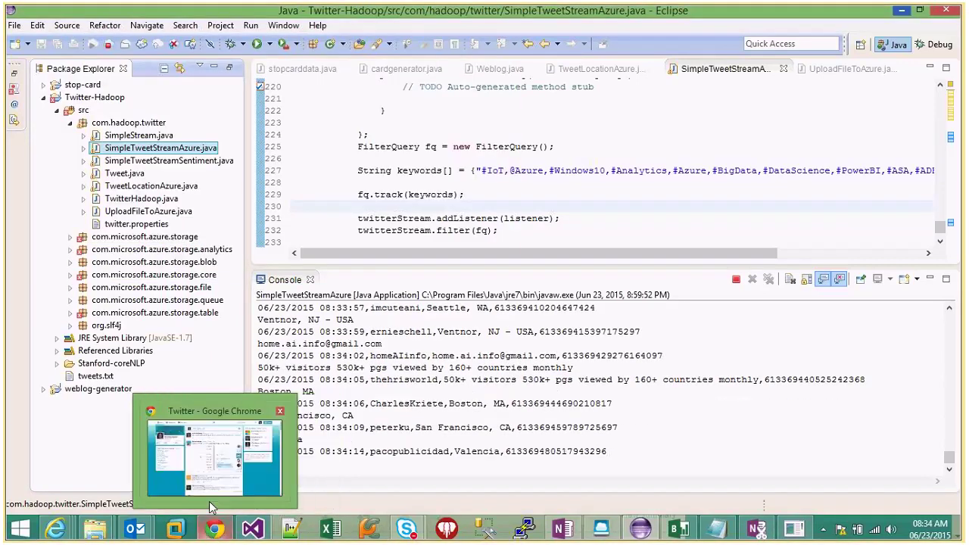
mouse_move(95, 530)
left_click(252, 529)
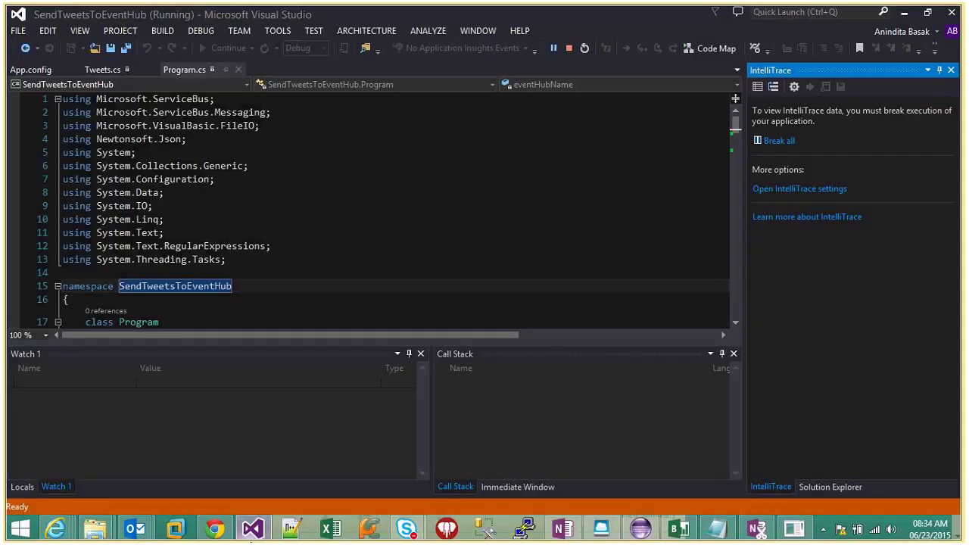
Stop the running SendTweetsToEventHub project and start it again.
left_click(569, 48)
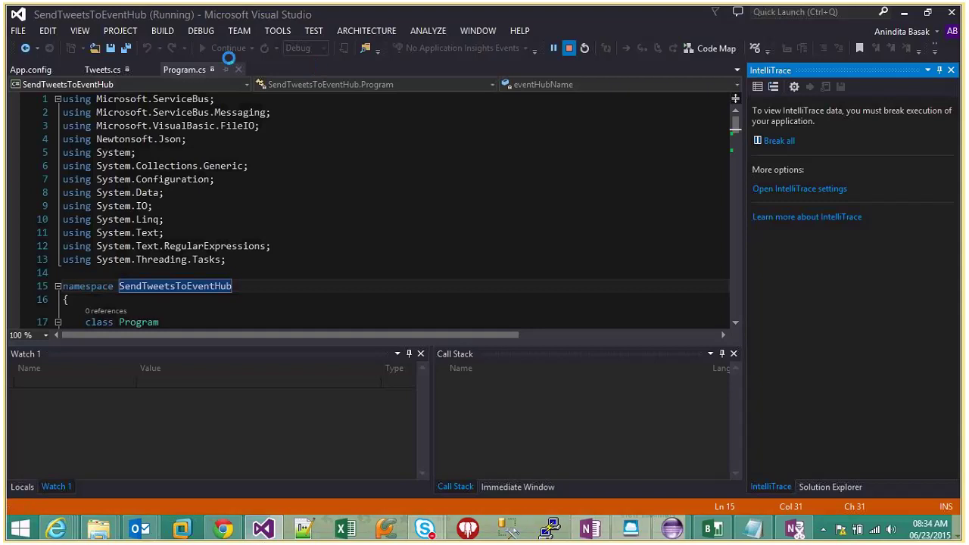
left_click(230, 49)
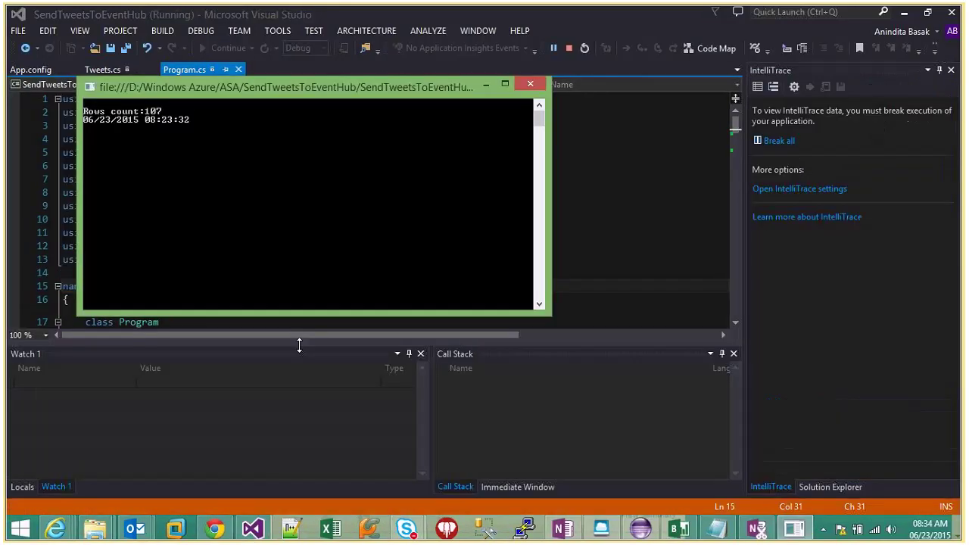
Switch to the Power BI IoTTwitterAnalytics dashboard and ask it "show twitterusername whose profilelocation is seattle".
mouse_move(56, 528)
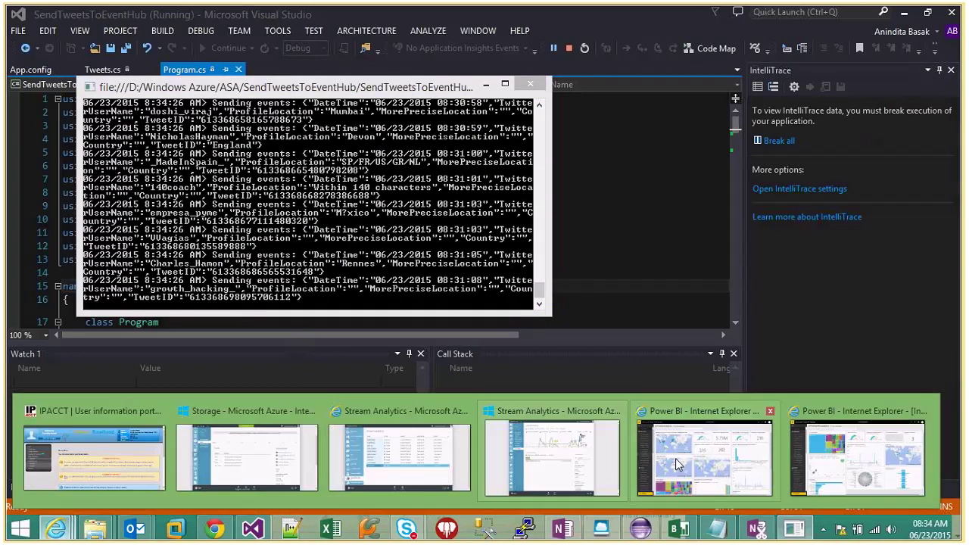
left_click(678, 465)
scroll(640, 485, "down", 3)
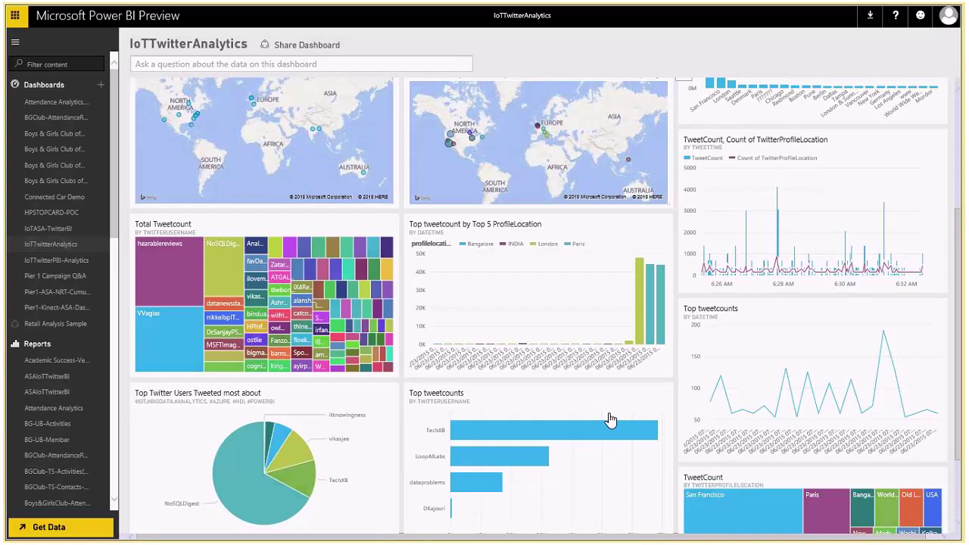
scroll(611, 420, "up", 3)
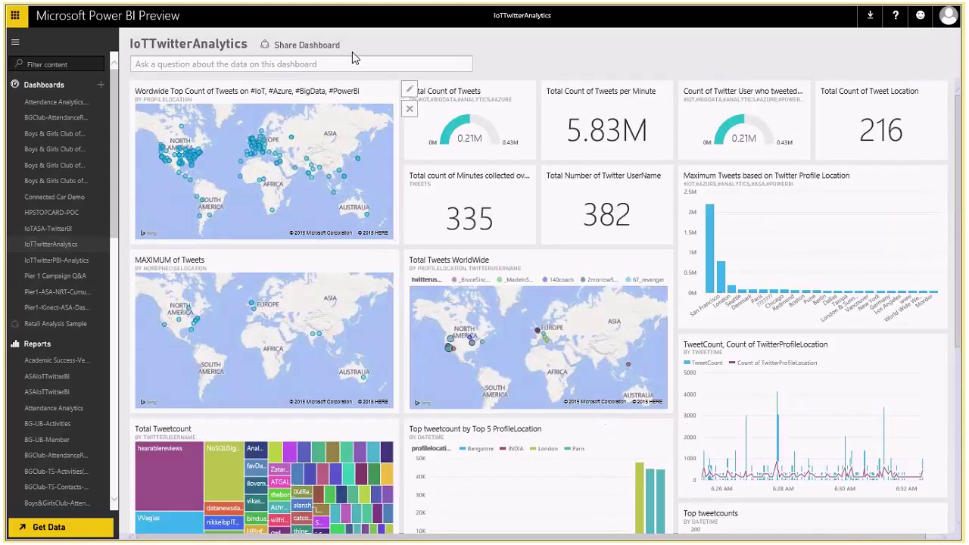
left_click(372, 64)
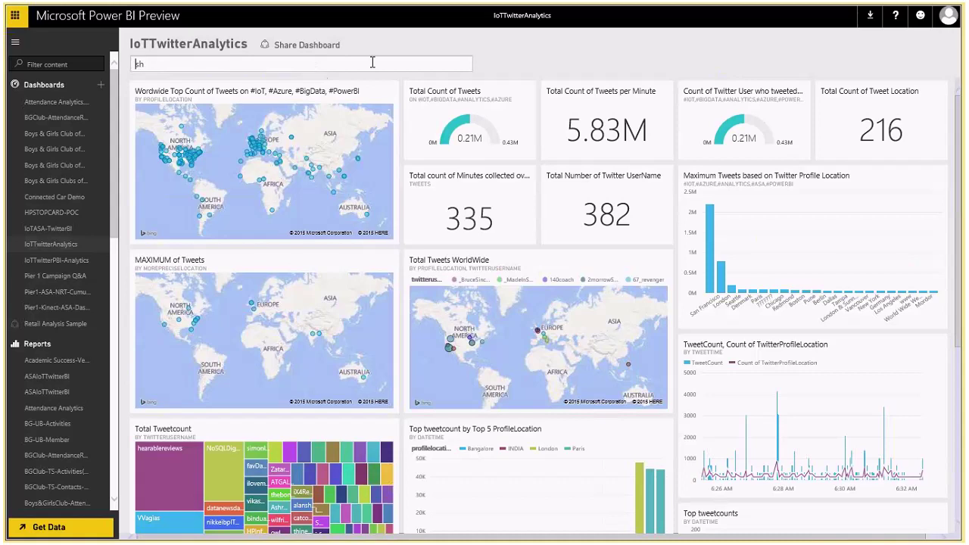
type("show twitterusername")
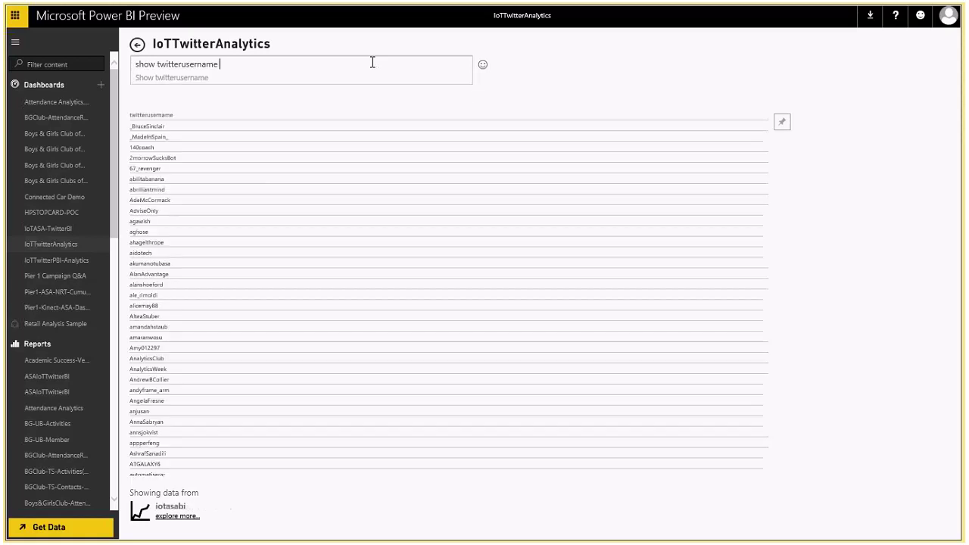
type("who")
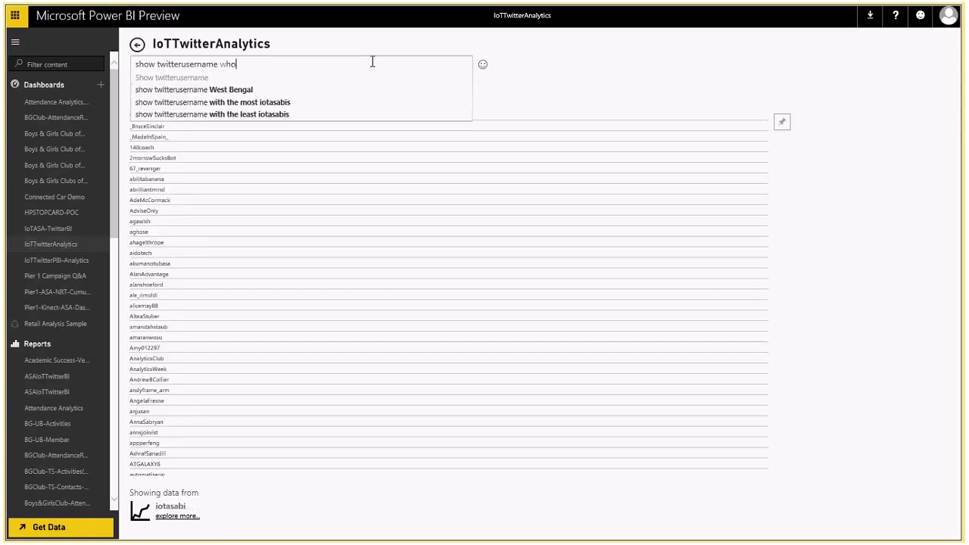
type("se profileloc")
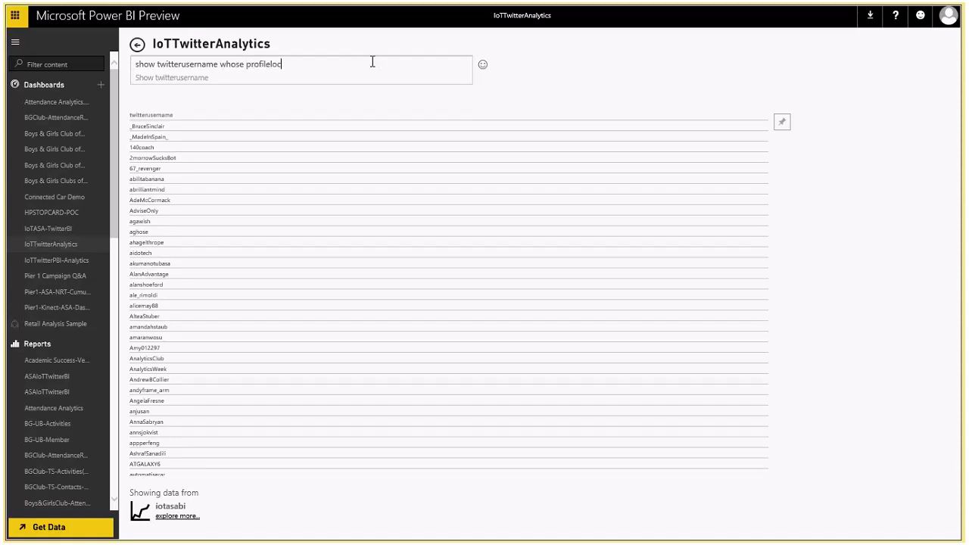
type("ation is seattle")
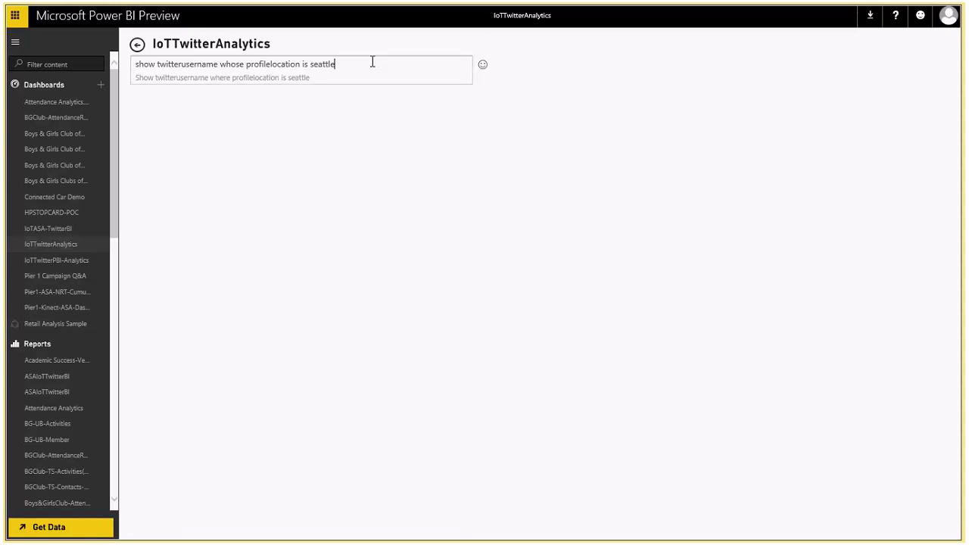
Switch to the SendTweetsToEventHub console to check the events being sent, and return to Power BI.
key("alt+Tab")
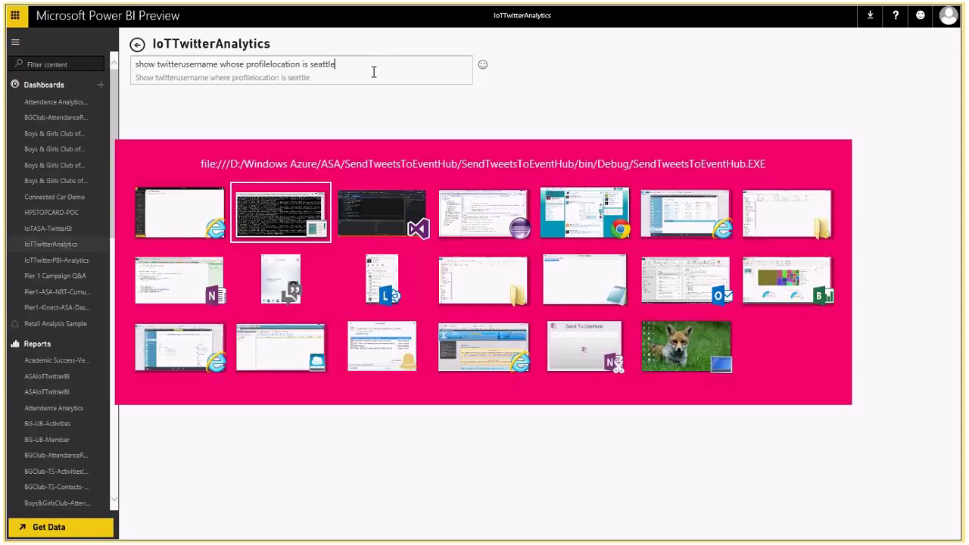
left_click(280, 213)
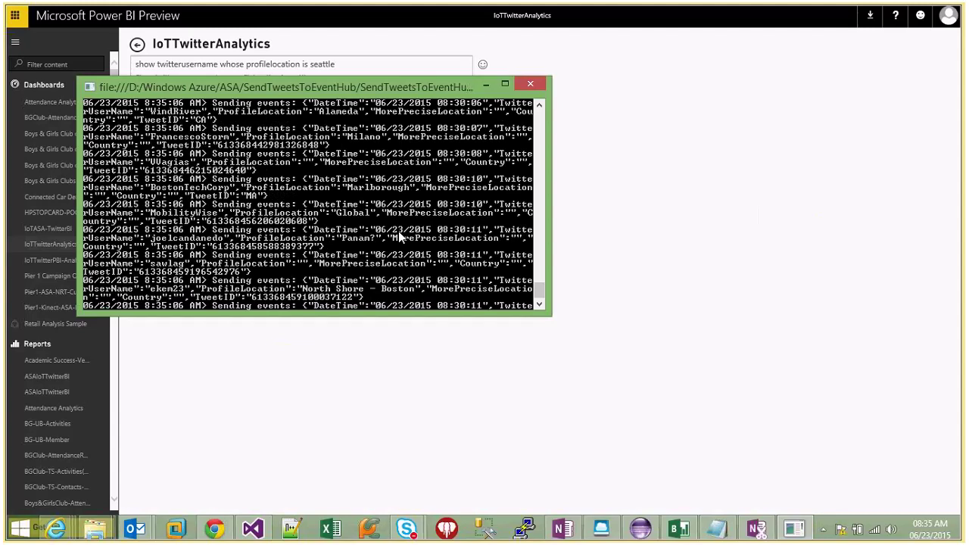
key("alt+Tab")
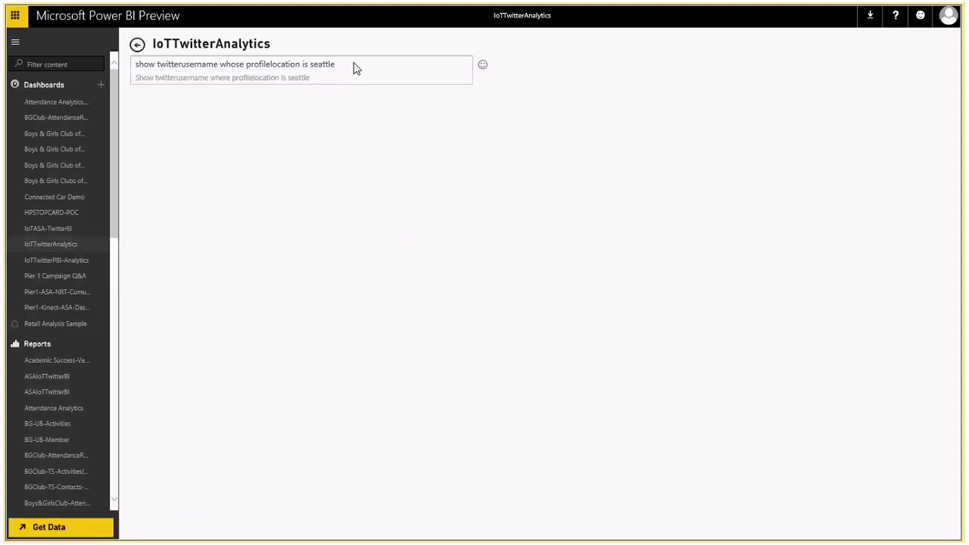
Replace the lowercase "seattle" in the dashboard question with "Seattle".
left_click(337, 66)
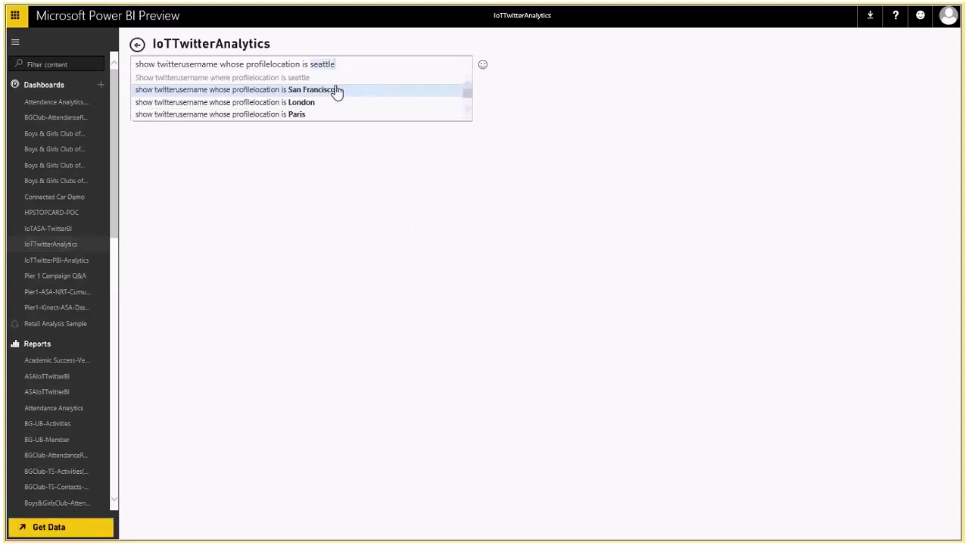
key("Down")
key("End")
key("BackSpace")
key("BackSpace")
key("BackSpace")
key("BackSpace")
key("BackSpace")
key("BackSpace")
key("BackSpace")
type("Sea")
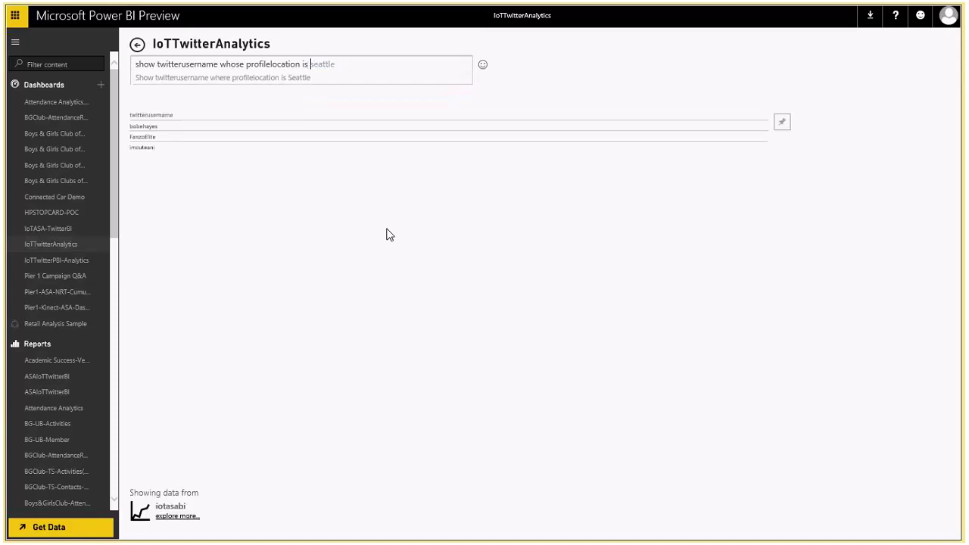
type("ttle")
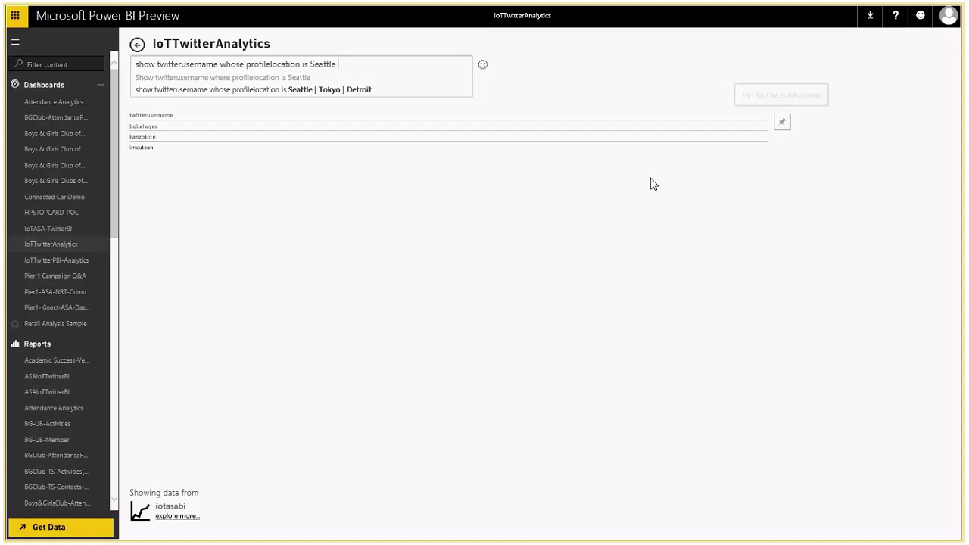
Insert "& profilelocation" after twitterusername in the dashboard question.
double_click(218, 65)
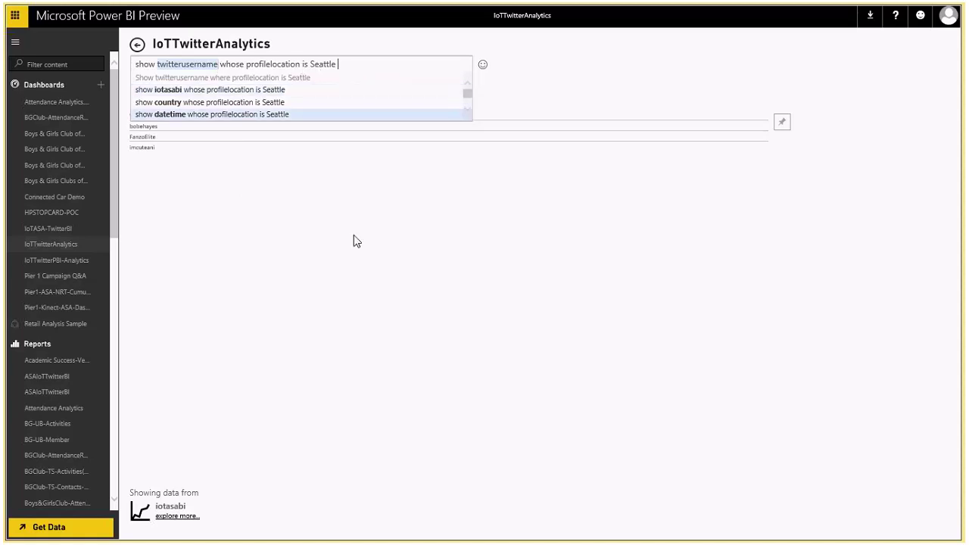
key("Right")
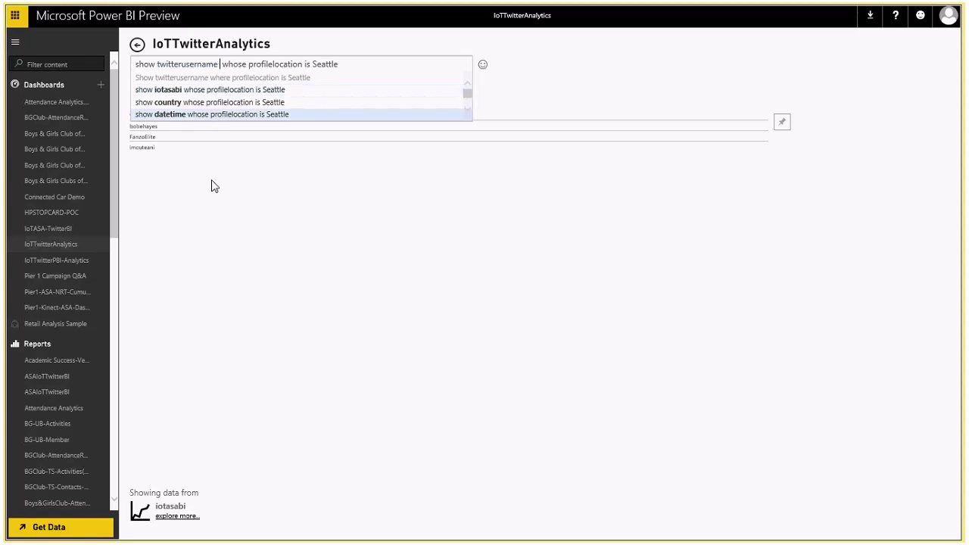
type("& profile")
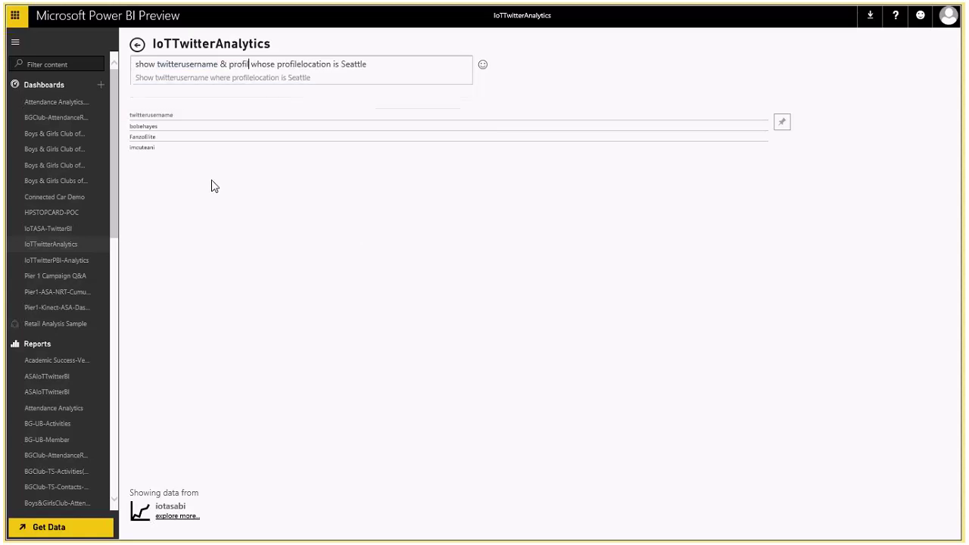
type("location")
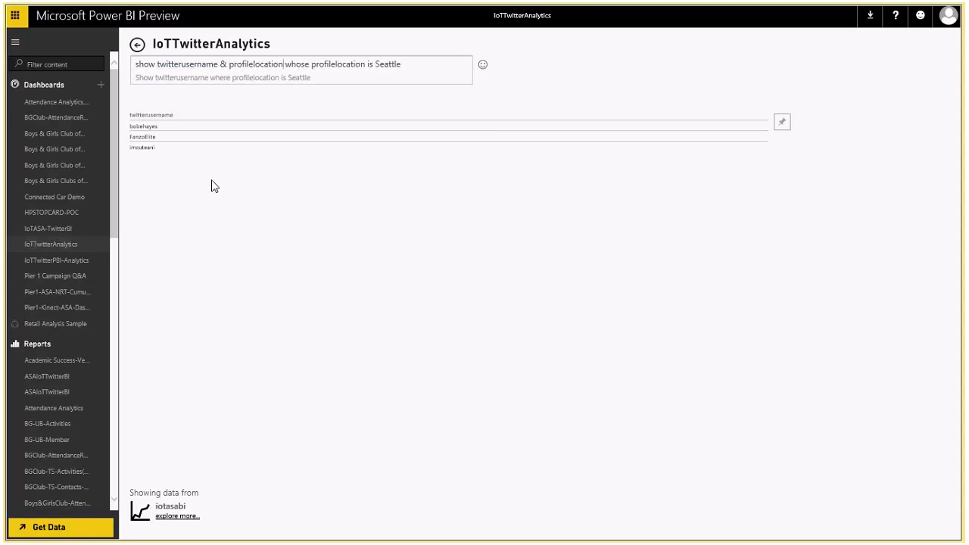
Append "as map" to the question to plot the Seattle users on a map.
left_click(425, 64)
type("as m")
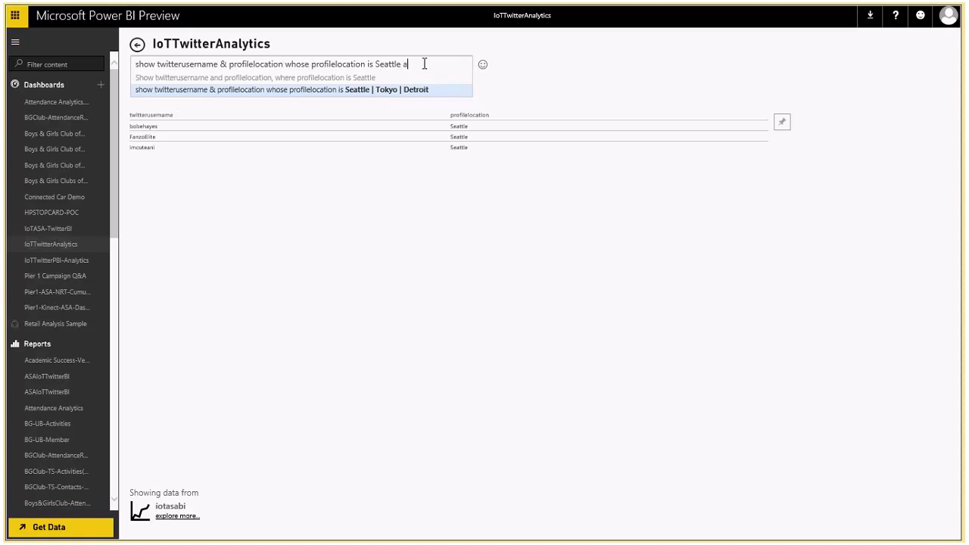
type("ap")
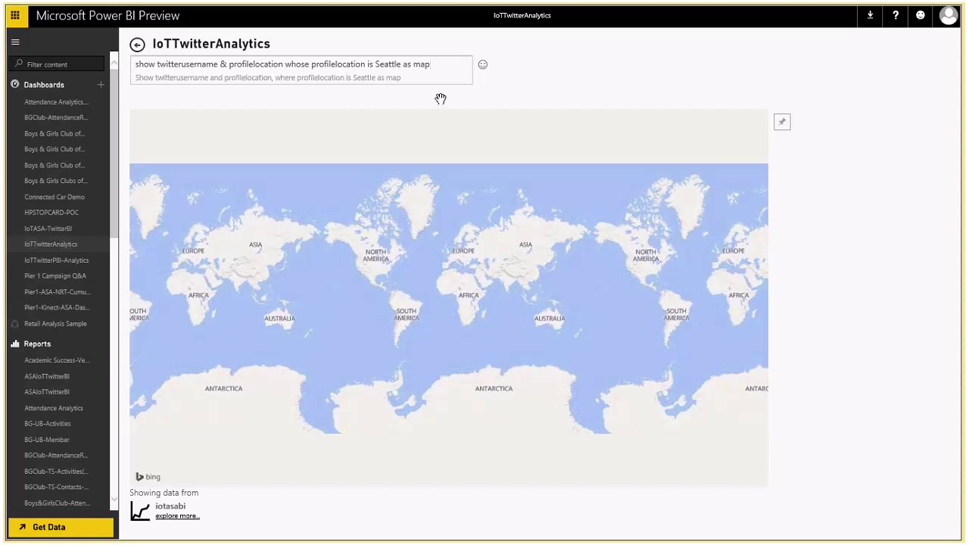
Change the display type at the end of the question from map to "card".
left_click(444, 65)
key("BackSpace")
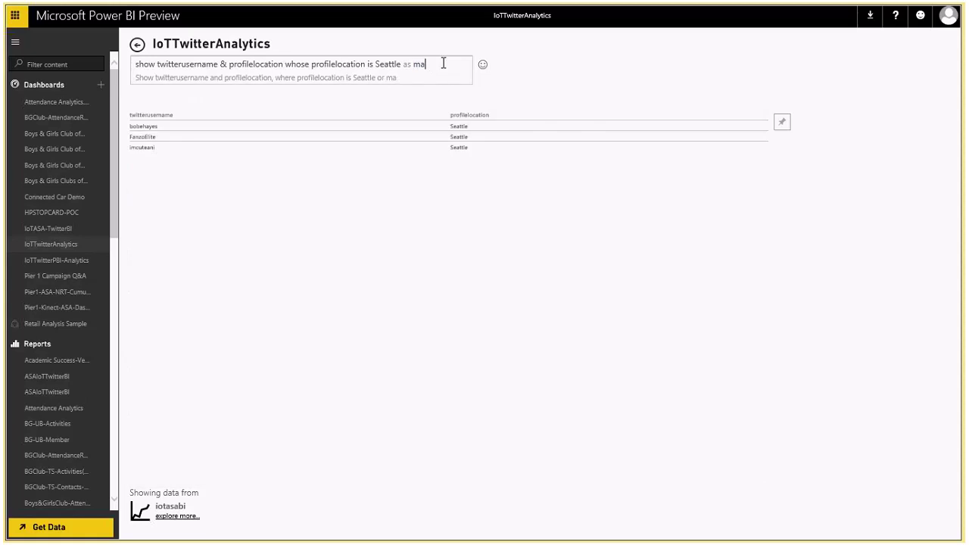
key("BackSpace")
key("BackSpace")
type("card")
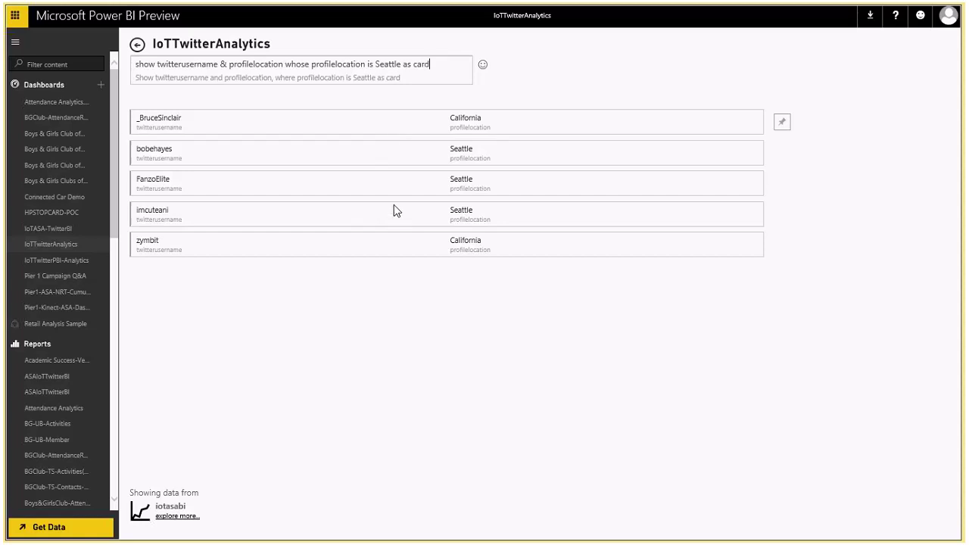
Try extending the location filter with "& California" after Seattle, and remove that addition again.
left_click(404, 64)
type("& California")
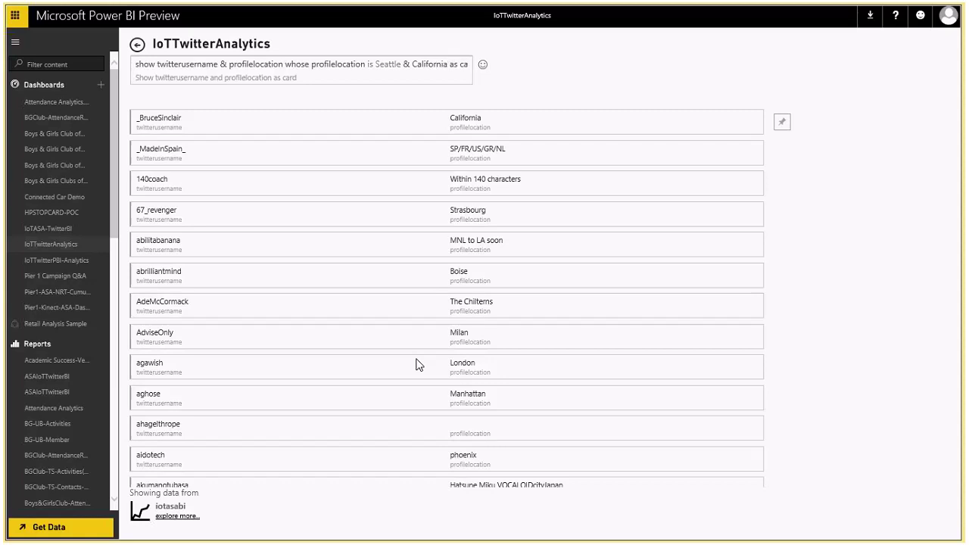
key("BackSpace")
key("BackSpace")
key("BackSpace")
key("BackSpace")
key("BackSpace")
key("BackSpace")
key("BackSpace")
key("BackSpace")
key("BackSpace")
key("BackSpace")
key("BackSpace")
key("BackSpace")
key("BackSpace")
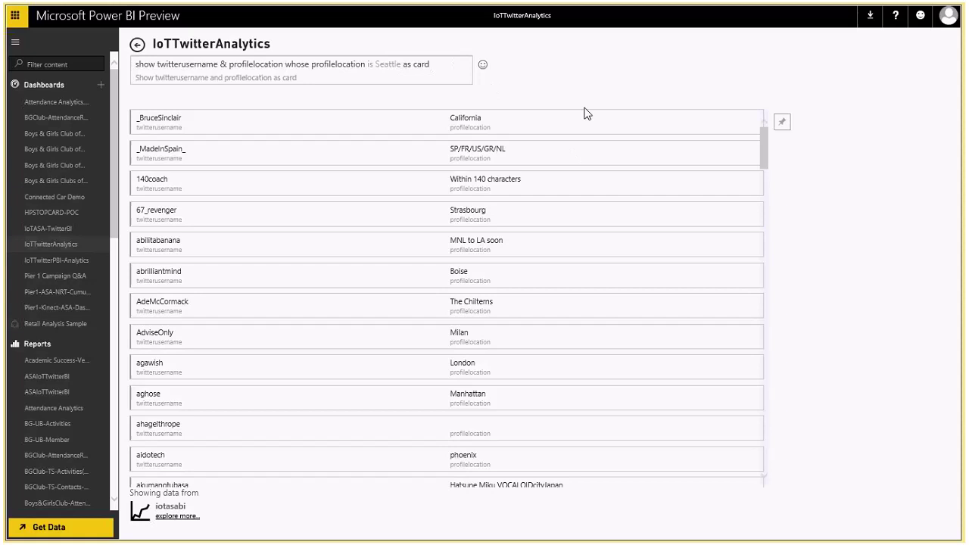
Delete "as card" from the end of the question, leaving Seattle as the location filter.
key("BackSpace")
key("BackSpace")
key("BackSpace")
key("BackSpace")
key("BackSpace")
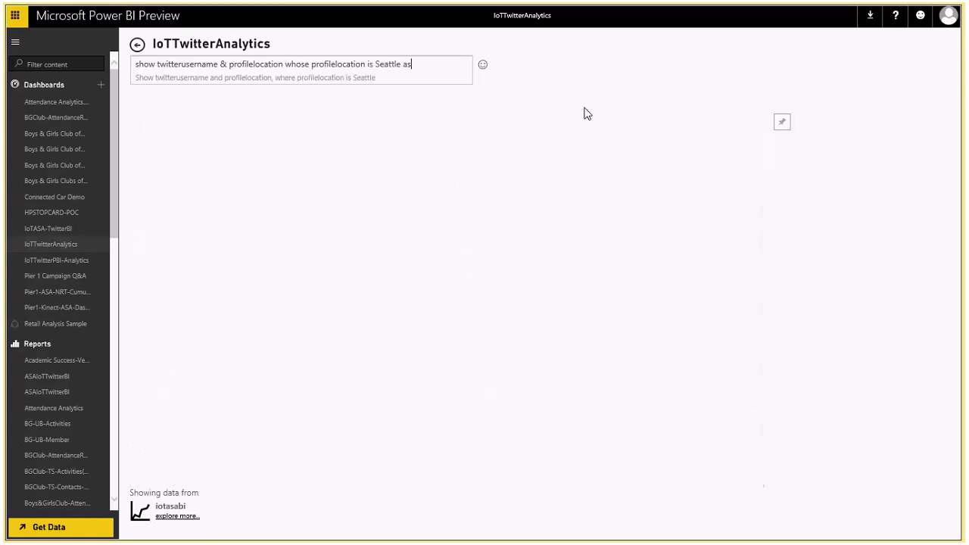
key("BackSpace")
key("BackSpace")
key("BackSpace")
type("as")
key("BackSpace")
key("BackSpace")
key("BackSpace")
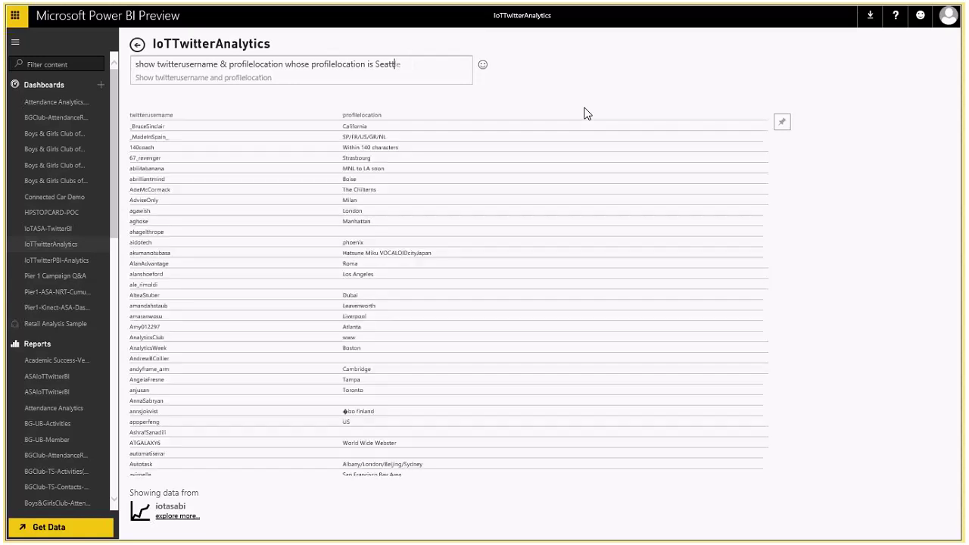
Complete the question with "as card" after Seattle and change the display type to "table".
type("as card")
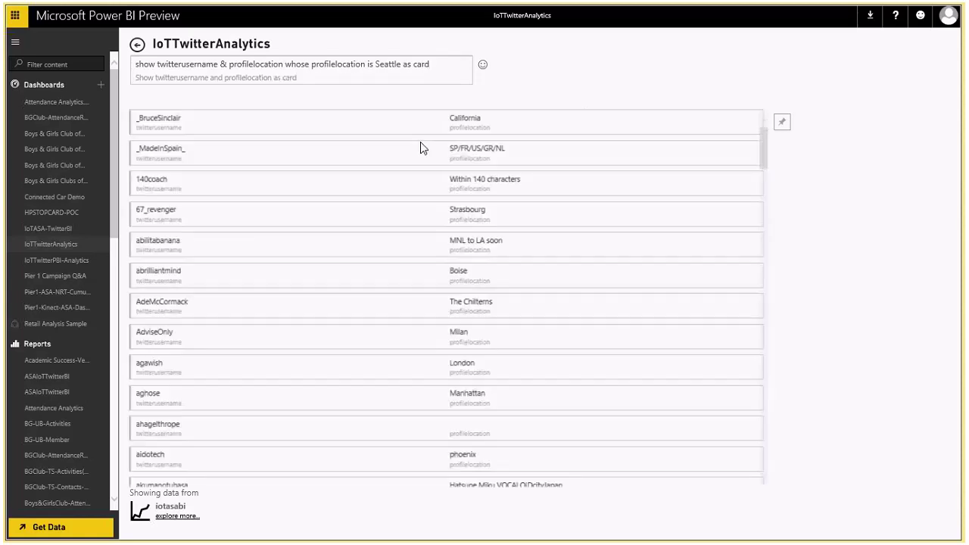
key("BackSpace")
key("BackSpace")
key("BackSpace")
key("BackSpace")
type("table")
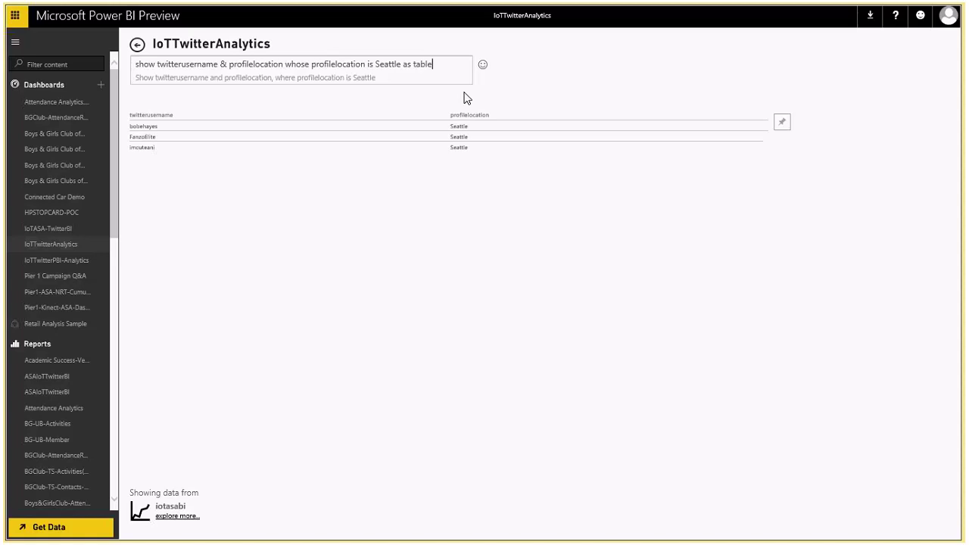
Pin the Seattle users table to the dashboard and return to IoTTwitterAnalytics to review the new tile among the charts.
left_click(783, 122)
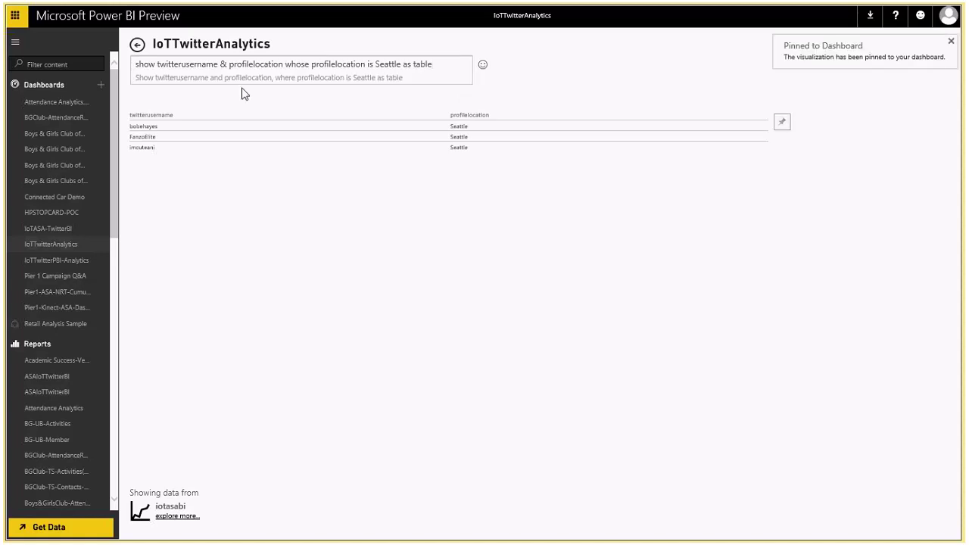
left_click(137, 45)
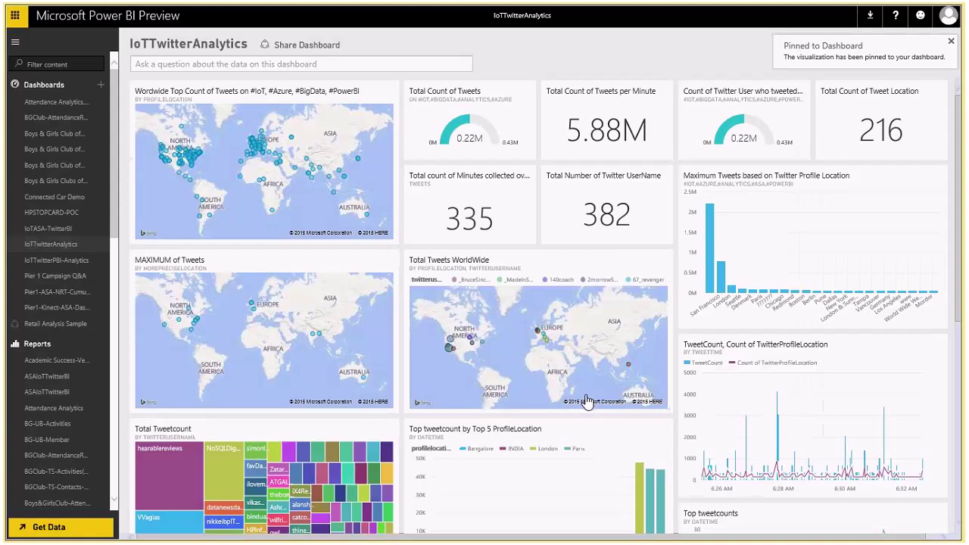
scroll(587, 401, "down", 5)
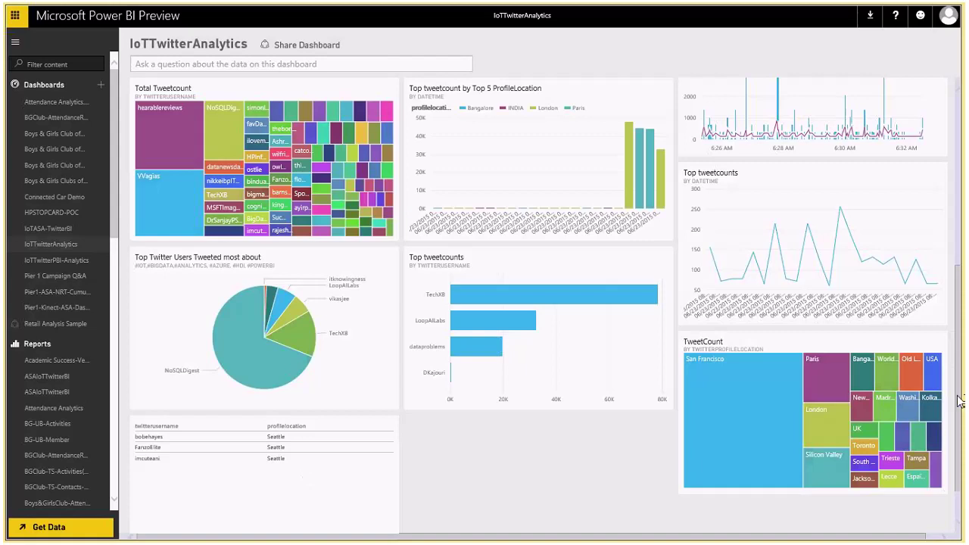
left_click_drag(964, 333, 964, 243)
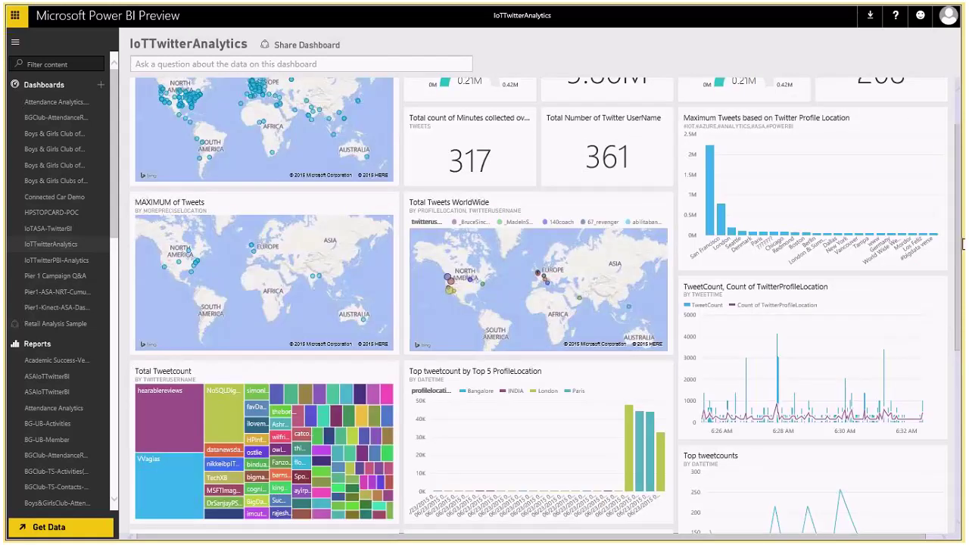
scroll(964, 244, "down", 1)
left_click_drag(964, 315, 964, 470)
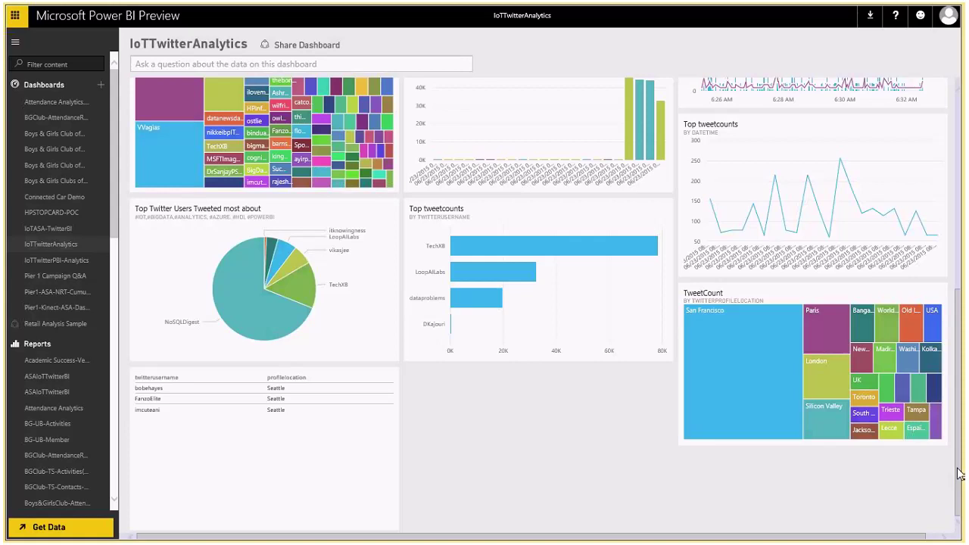
Review the IoTTwitterAnalytics and IoTTwitterPBI-Analytics dashboards, and switch to the IoTTwitter-Analytics report in Power BI Designer.
left_click_drag(959, 471, 959, 277)
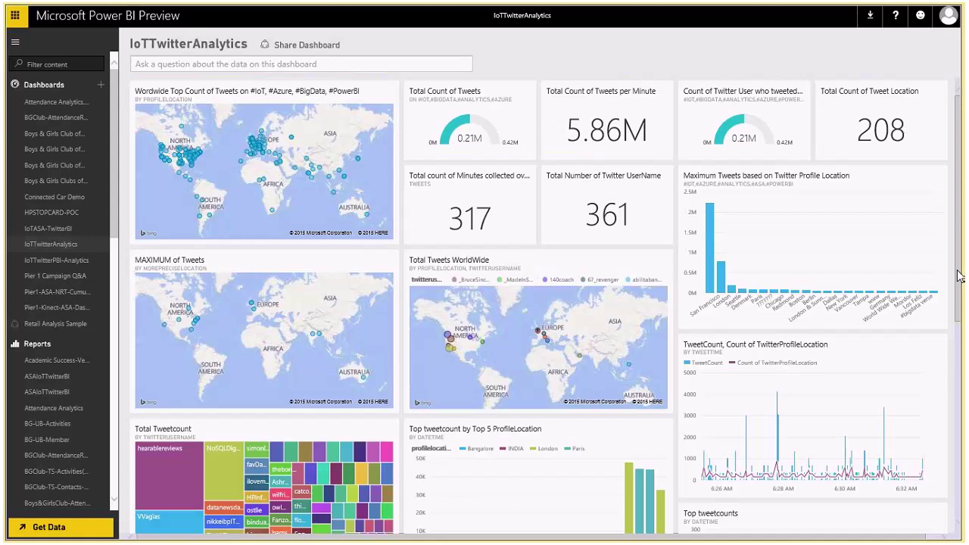
mouse_move(671, 8)
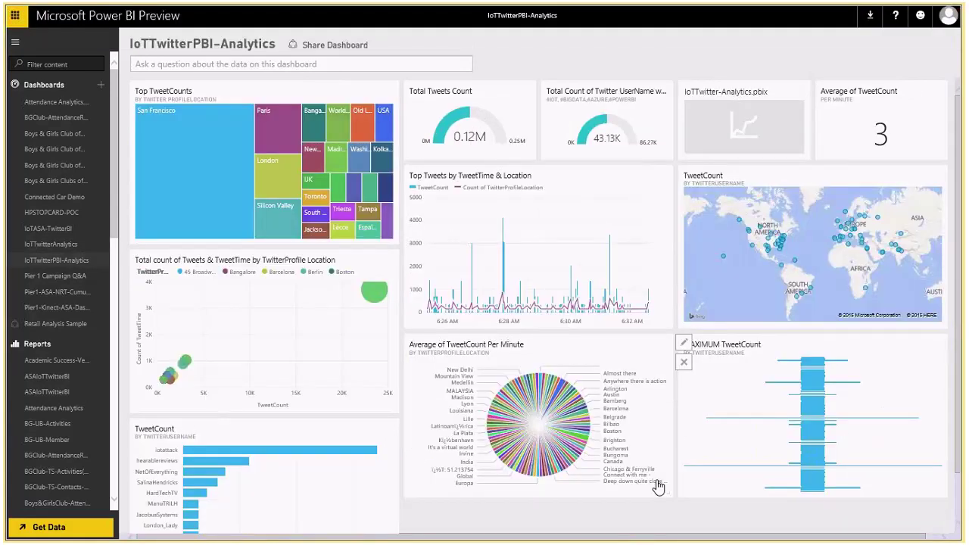
key("alt+Tab")
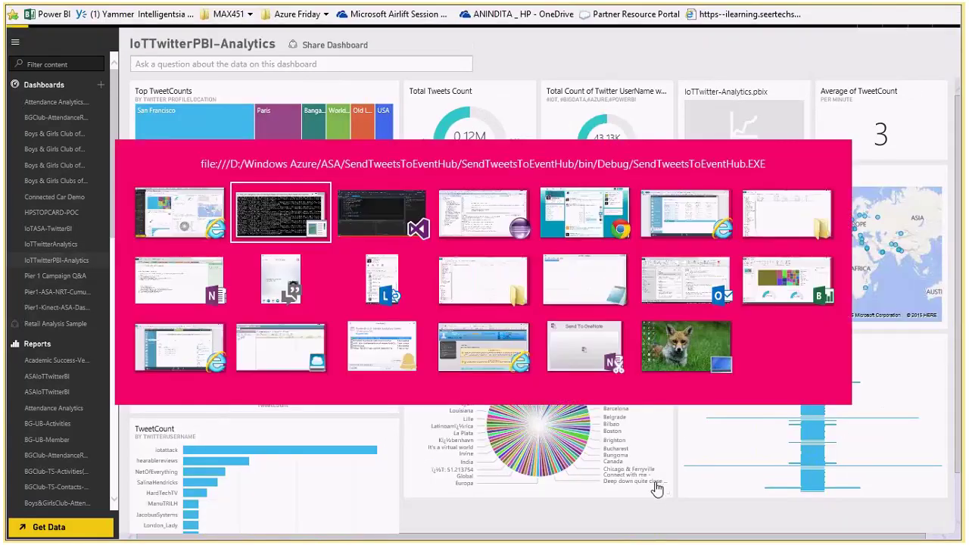
key("alt+Tab")
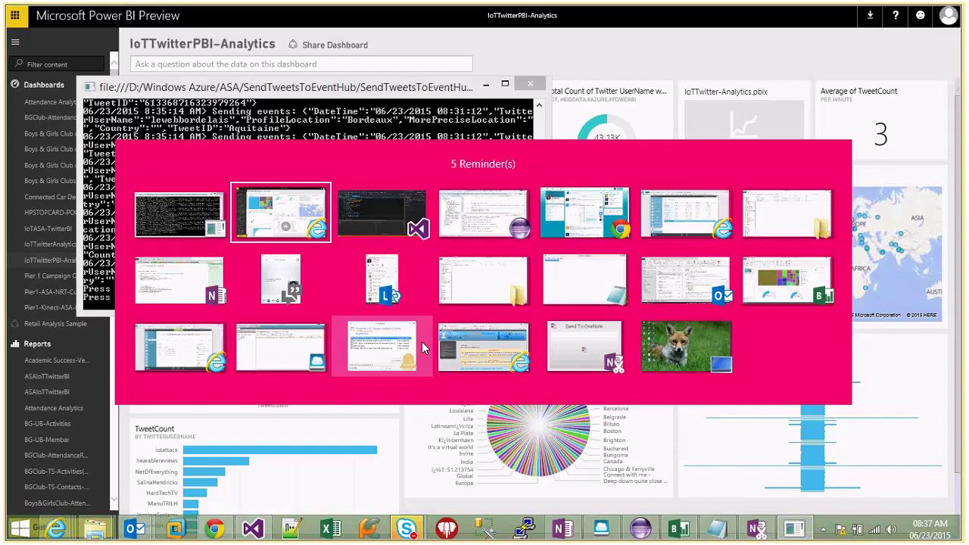
left_click(672, 530)
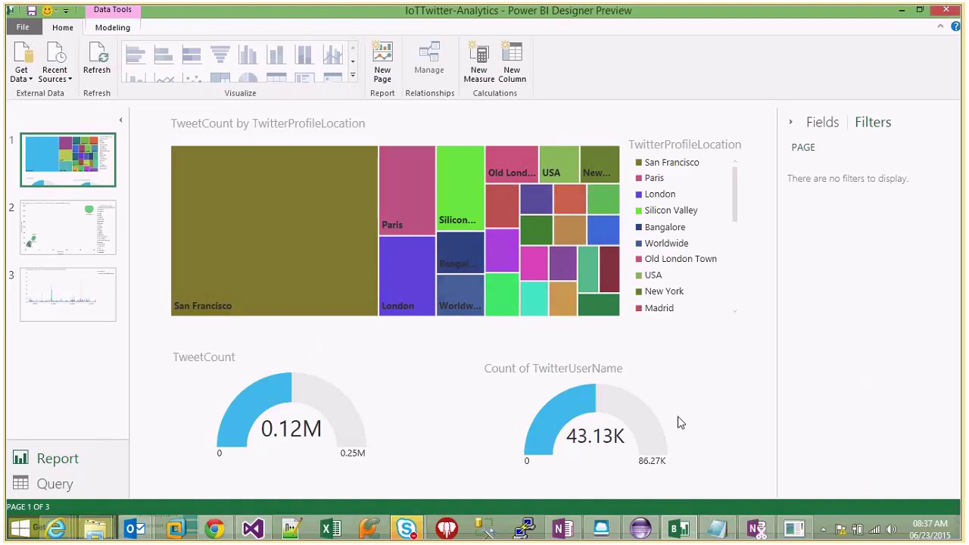
Switch to Azure Storage Explorer, refresh the blob list of the asaoutput container, and return to Power BI Designer.
left_click(600, 531)
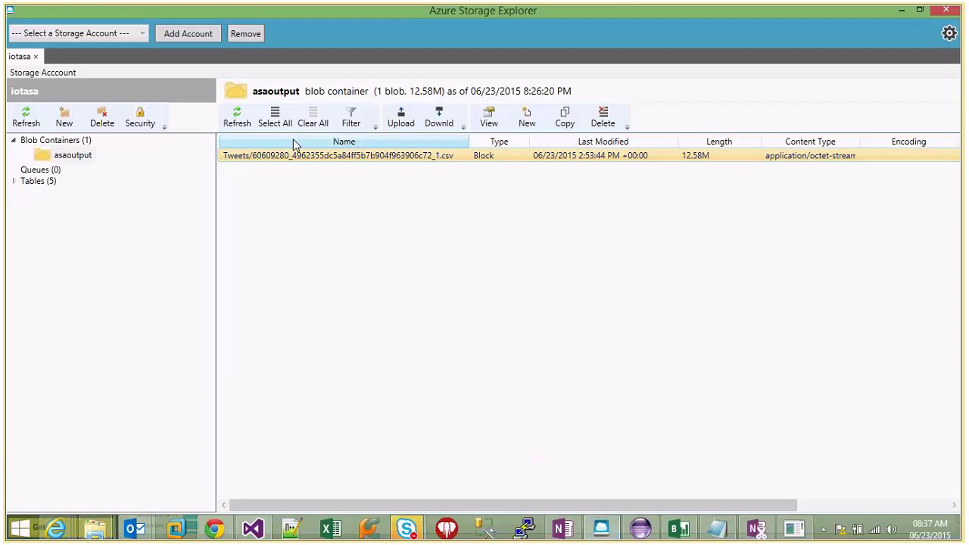
left_click(236, 117)
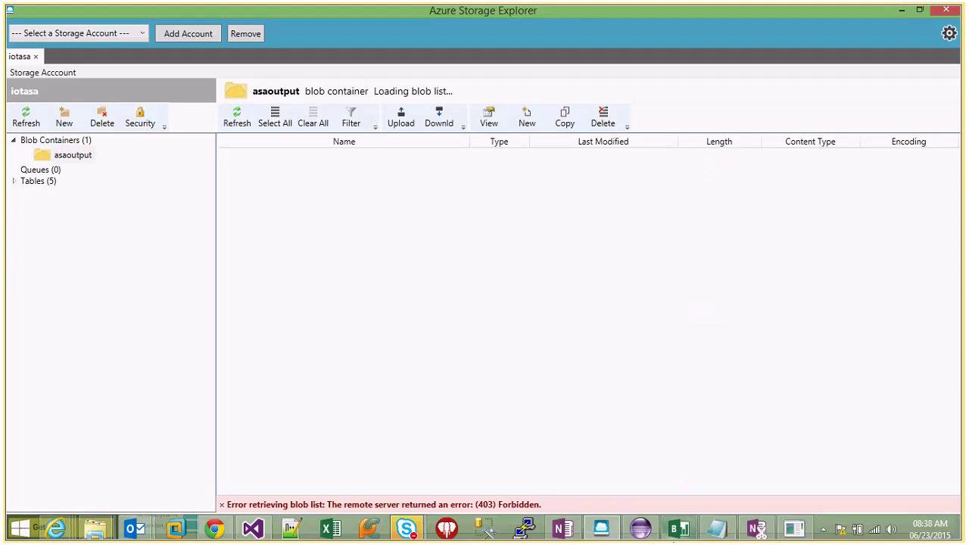
left_click(680, 529)
Switch to the Azure portal, open the start settings of the TwiiterAnalytics job, and set the hour of the custom output start time to 08.
left_click(56, 530)
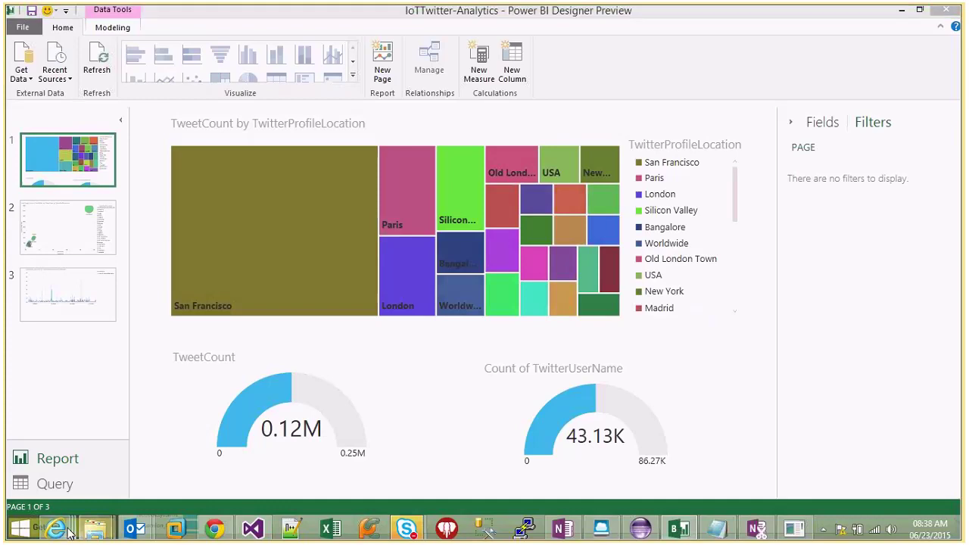
left_click(386, 471)
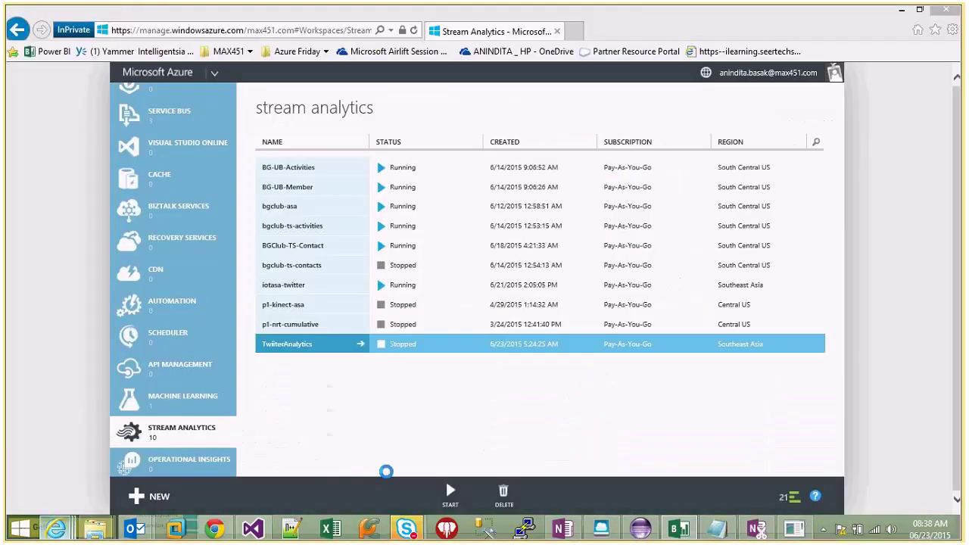
left_click(450, 494)
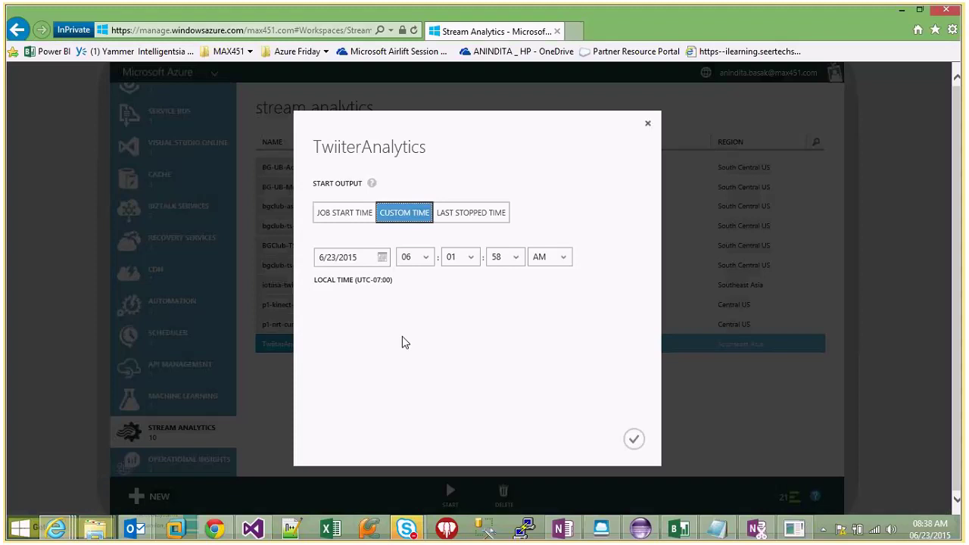
left_click(462, 218)
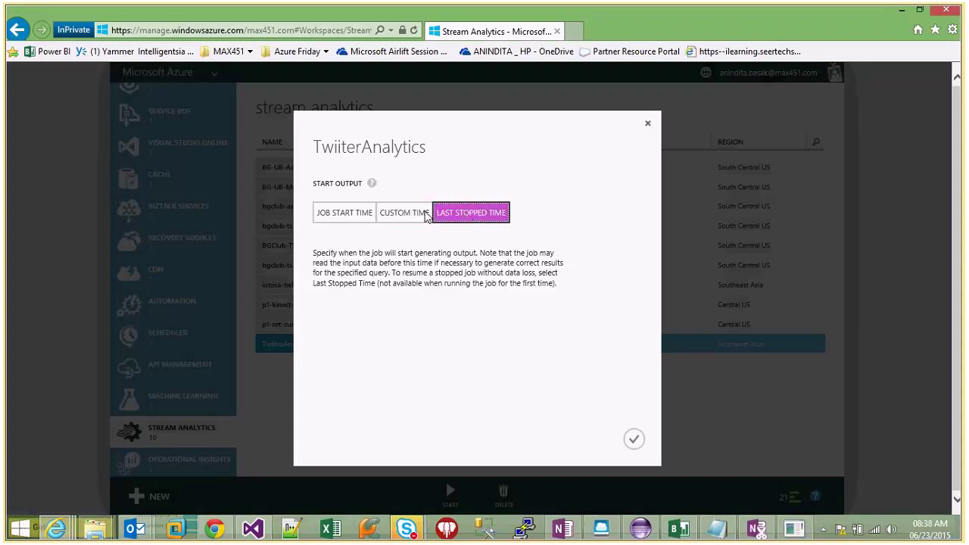
left_click(426, 214)
left_click(427, 260)
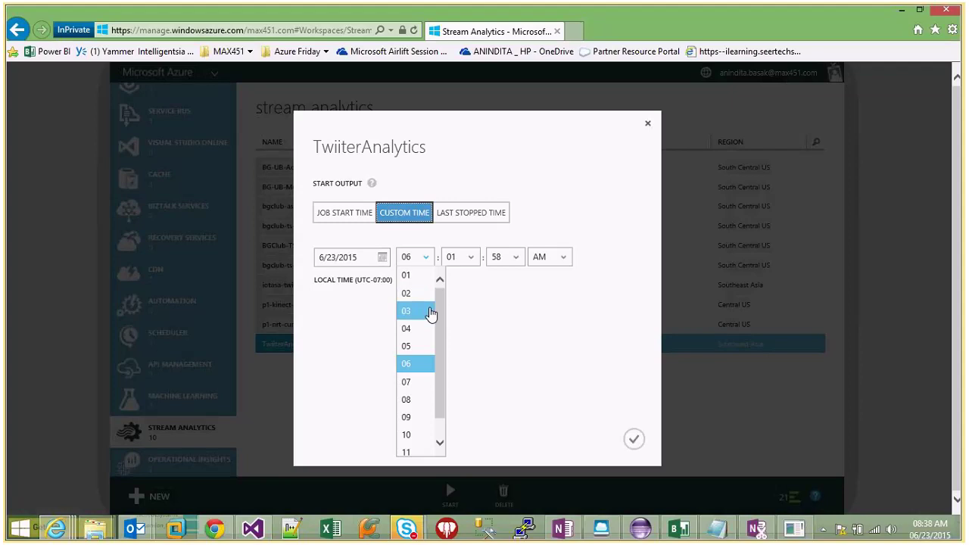
scroll(434, 356, "down", 1)
left_click(414, 387)
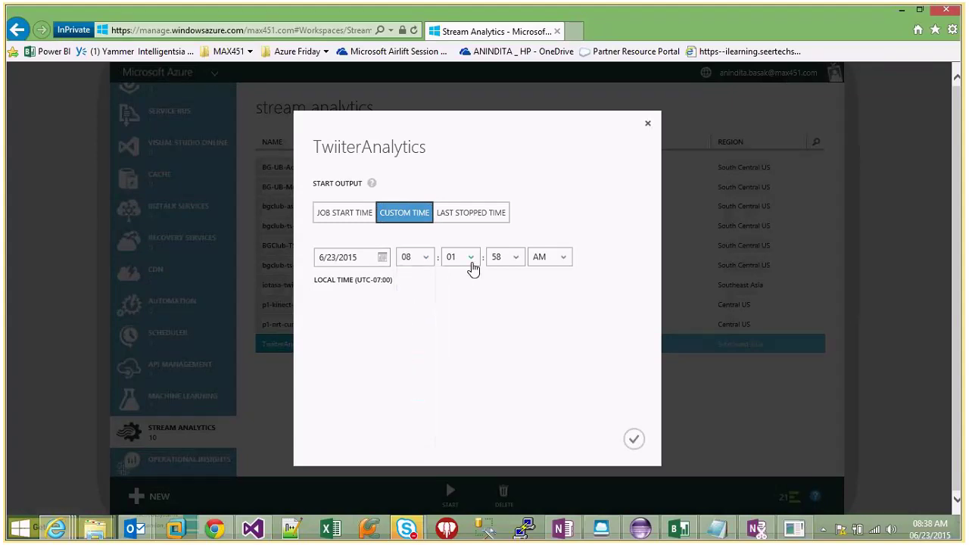
Set the minutes of the custom output start time to 38 and start the TwiiterAnalytics job.
left_click(472, 268)
left_click_drag(485, 307, 486, 383)
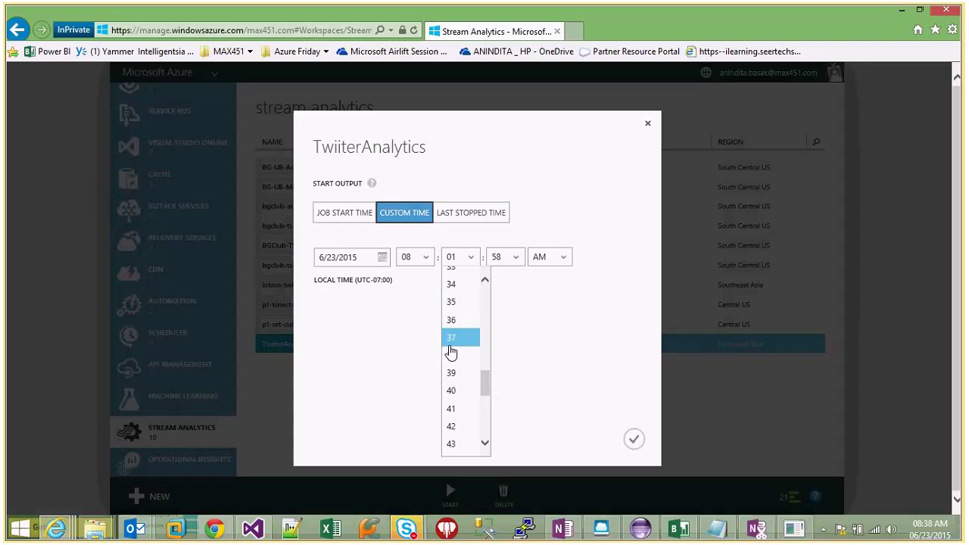
left_click(451, 342)
left_click(468, 260)
left_click_drag(487, 309, 486, 374)
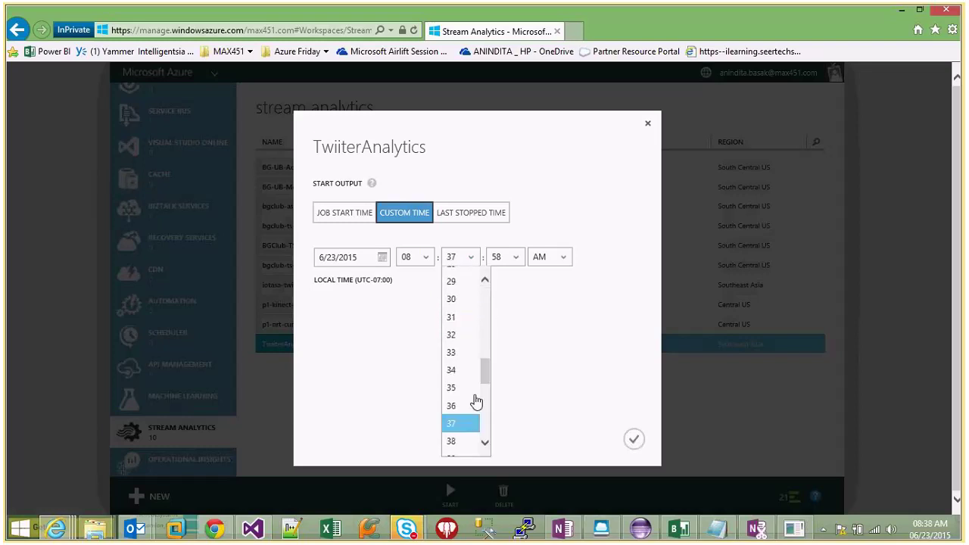
left_click(458, 447)
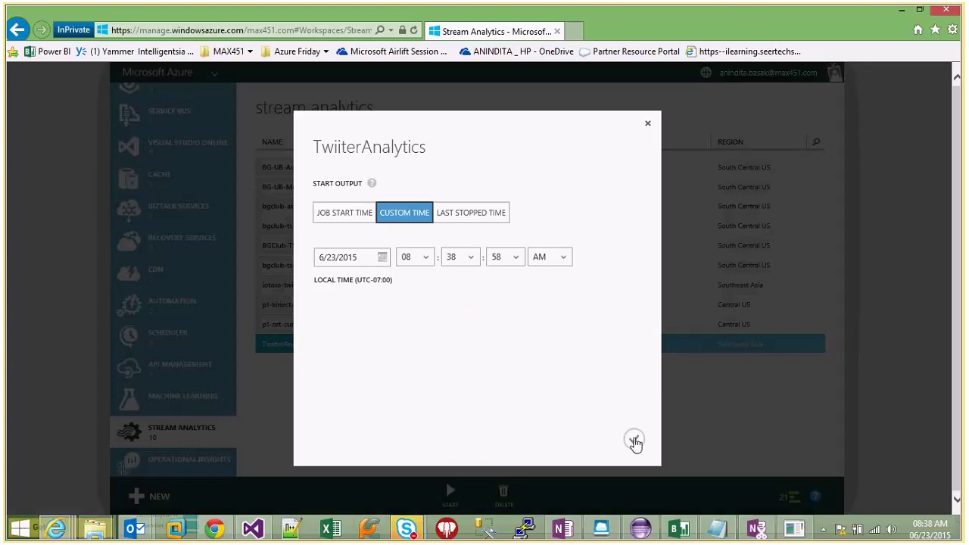
left_click(633, 440)
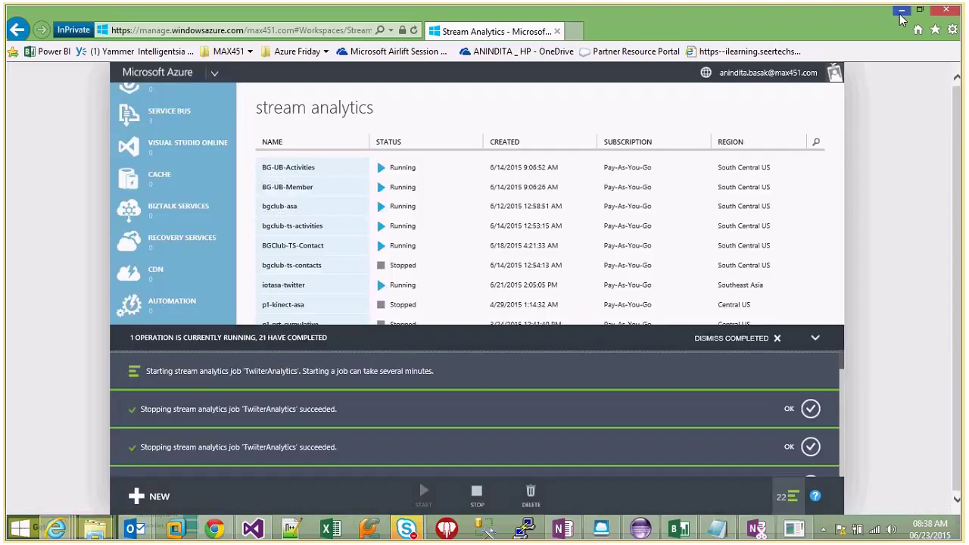
Switch to Power BI Designer, look through the Azure sources available under Get Data, and close the list without connecting.
left_click(901, 12)
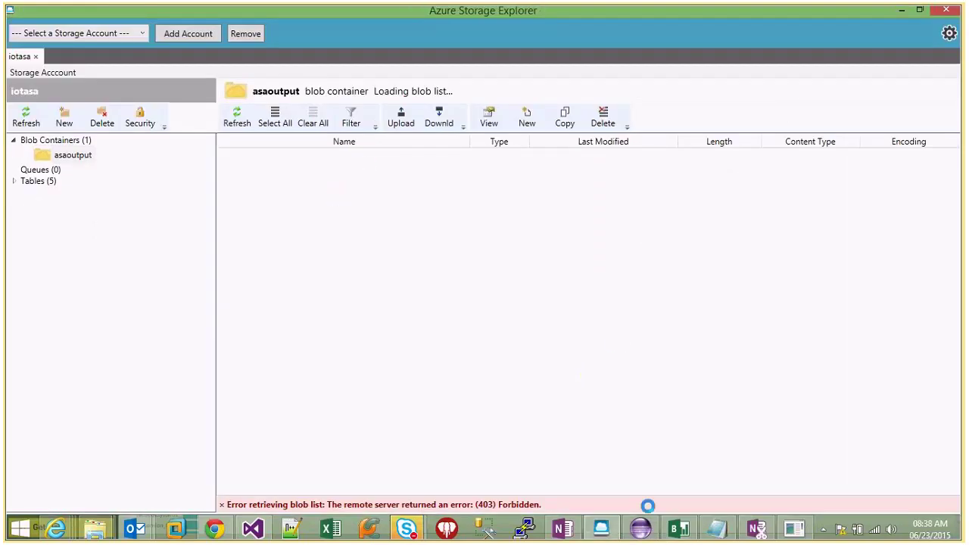
left_click(678, 528)
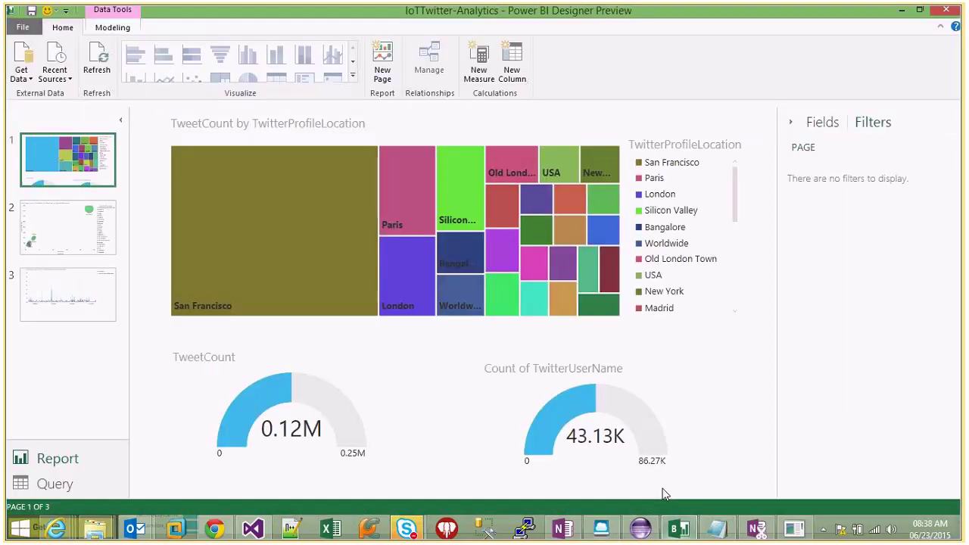
left_click(22, 73)
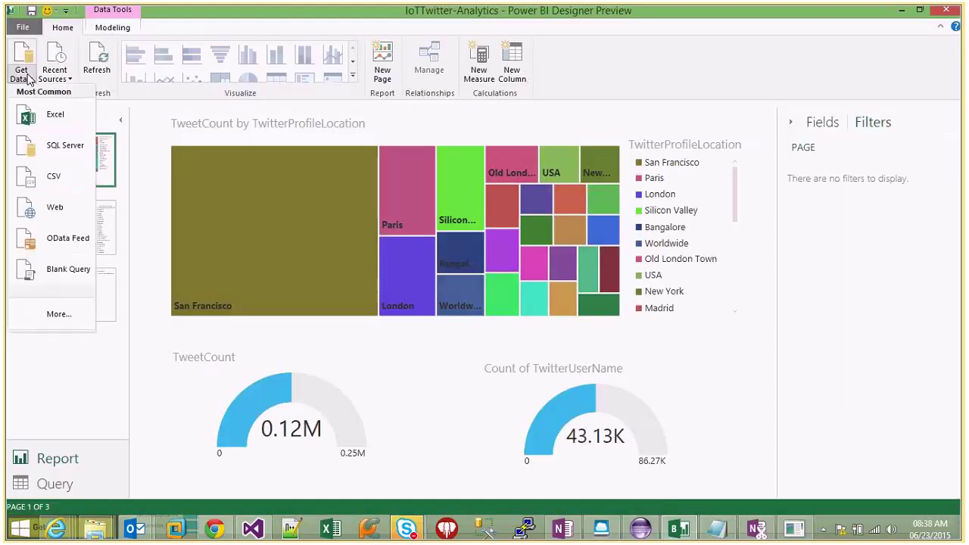
left_click(60, 316)
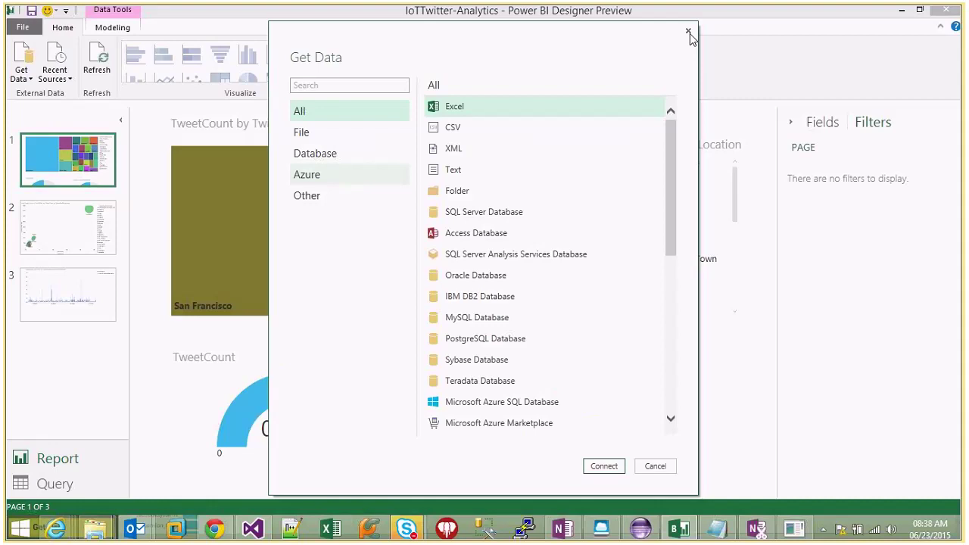
key("Return")
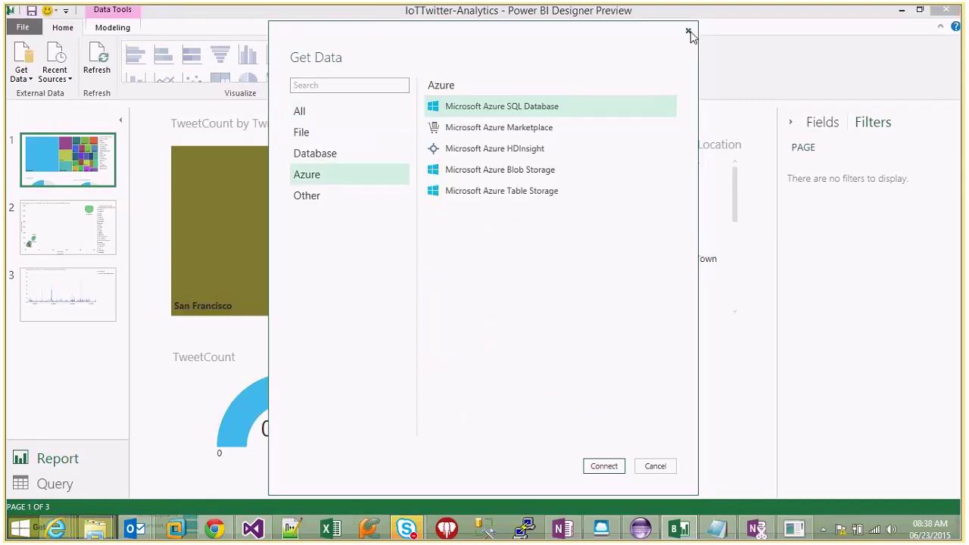
left_click(688, 32)
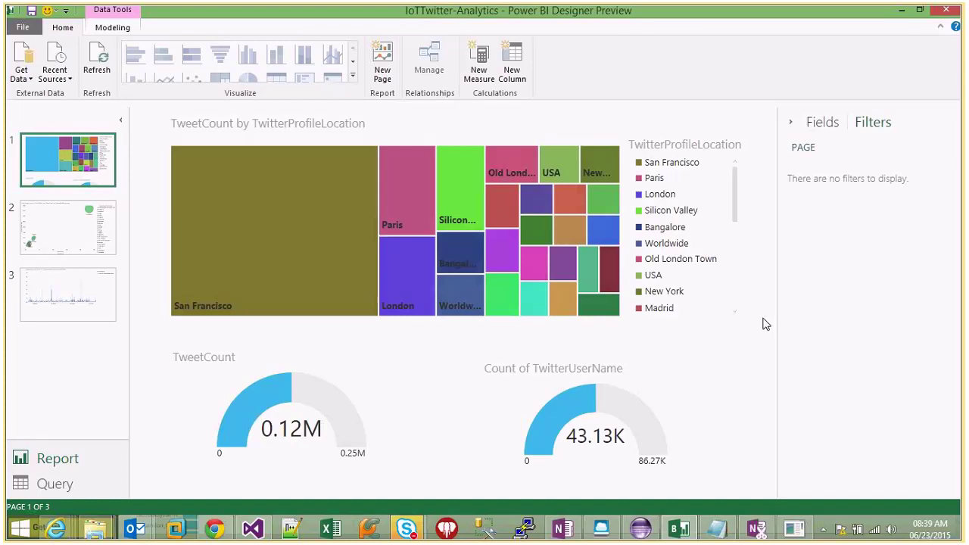
Refresh the asaoutput blob list in Azure Storage Explorer and check the TwiiterAnalytics job's status in the Azure portal.
left_click(602, 528)
left_click(236, 118)
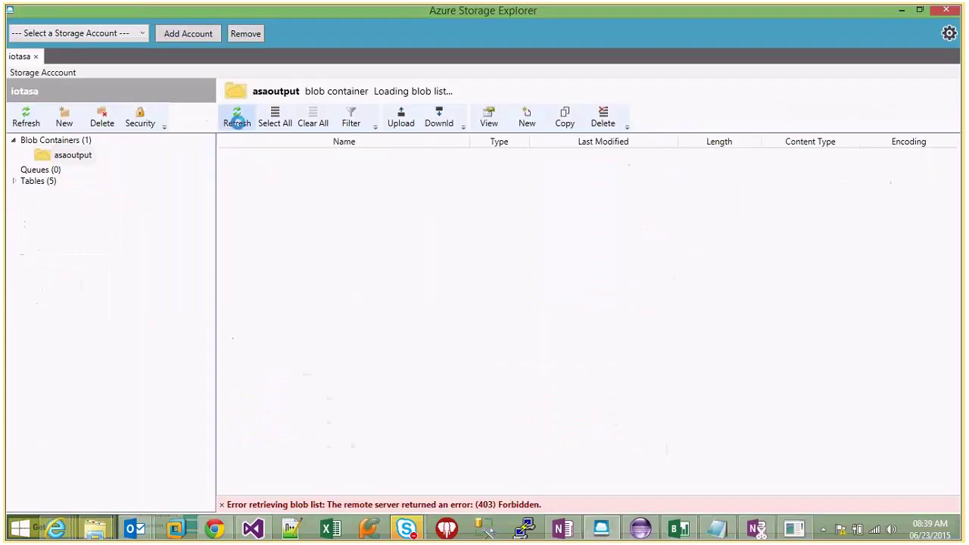
mouse_move(60, 534)
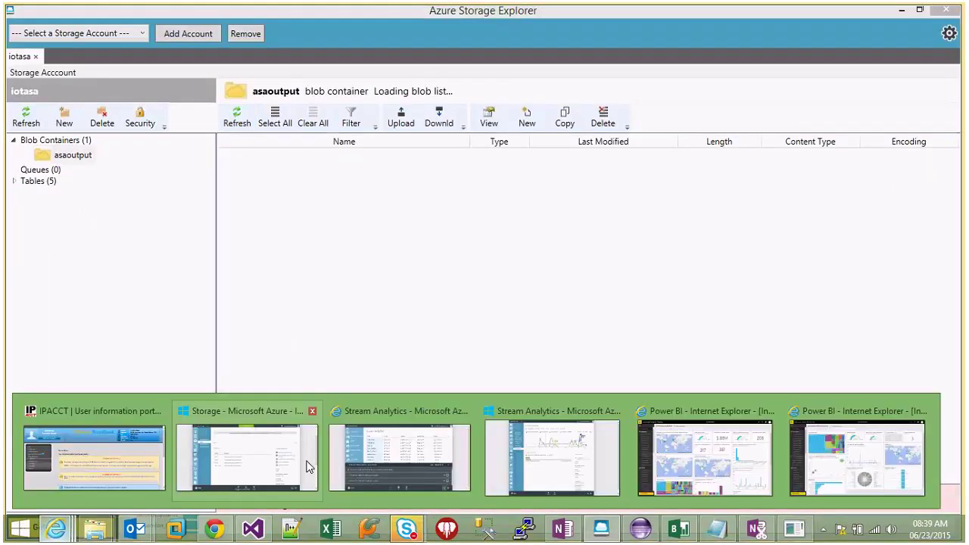
mouse_move(413, 458)
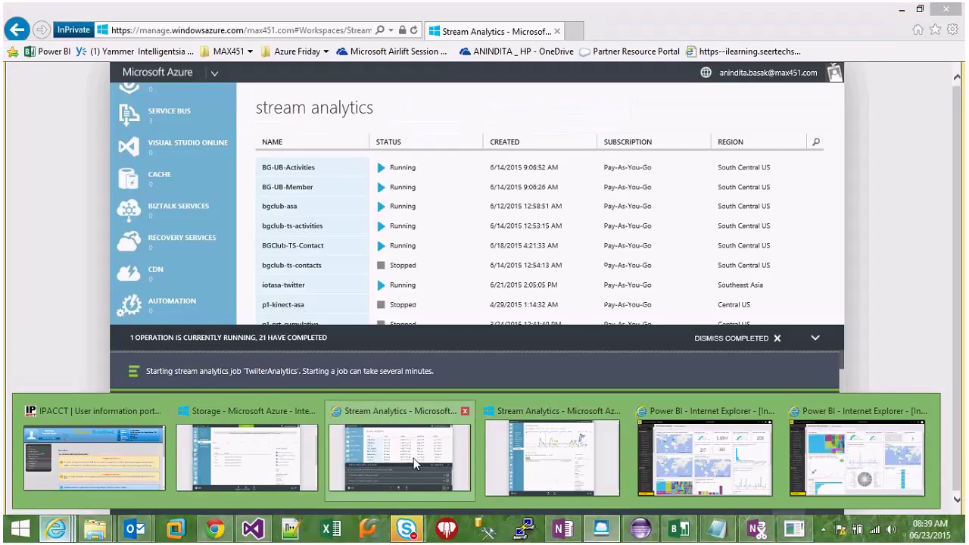
left_click(413, 458)
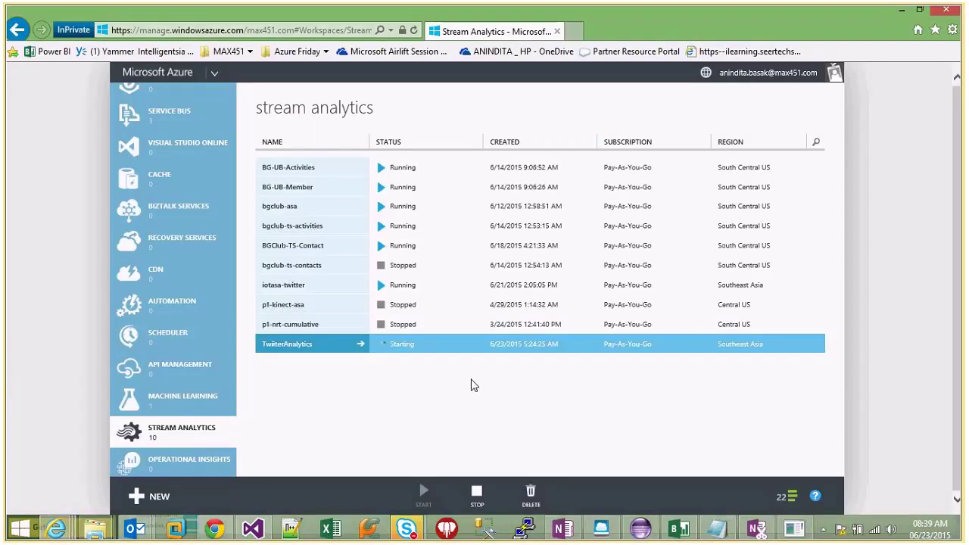
left_click(901, 12)
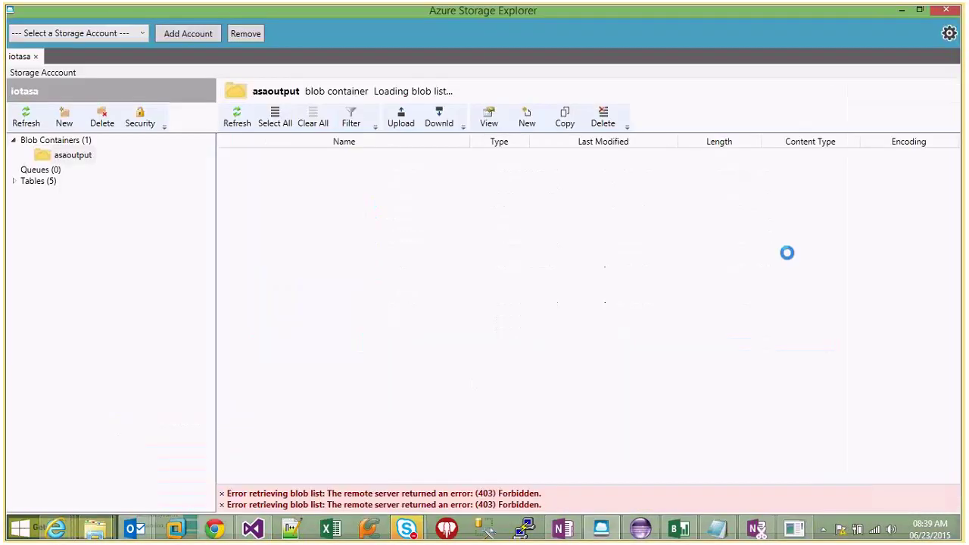
Switch to Power BI Designer and inspect the tweet counts of San Francisco, Paris, London and other locations in the first report page's treemap.
left_click(676, 530)
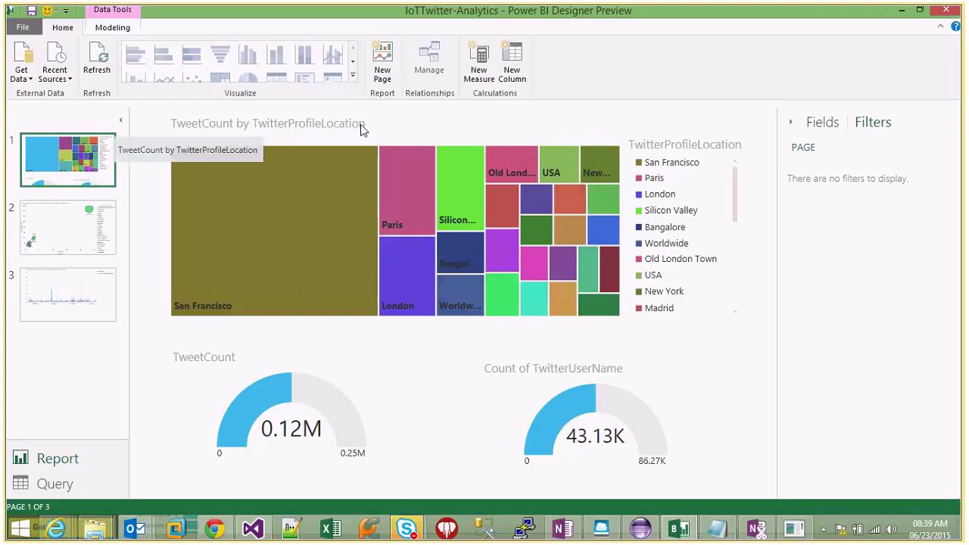
mouse_move(326, 192)
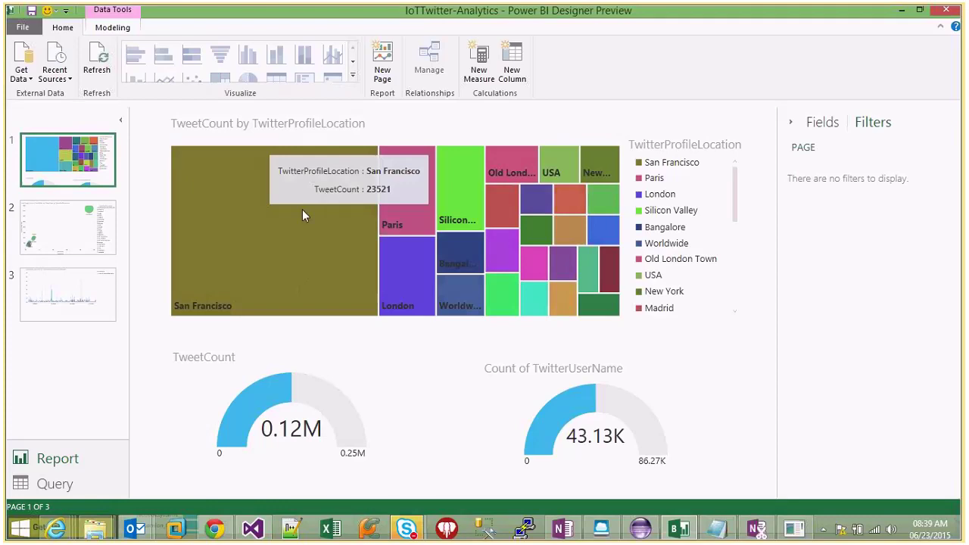
mouse_move(415, 209)
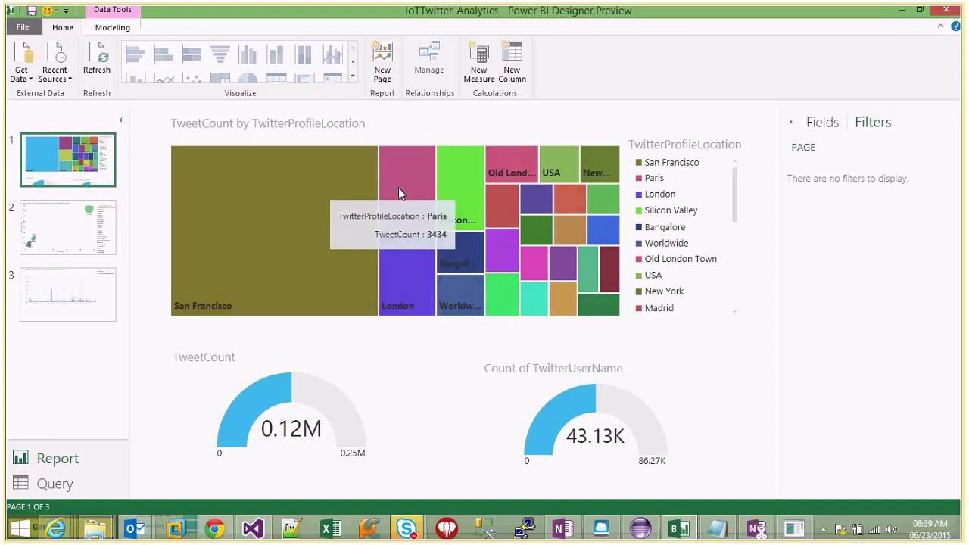
mouse_move(391, 279)
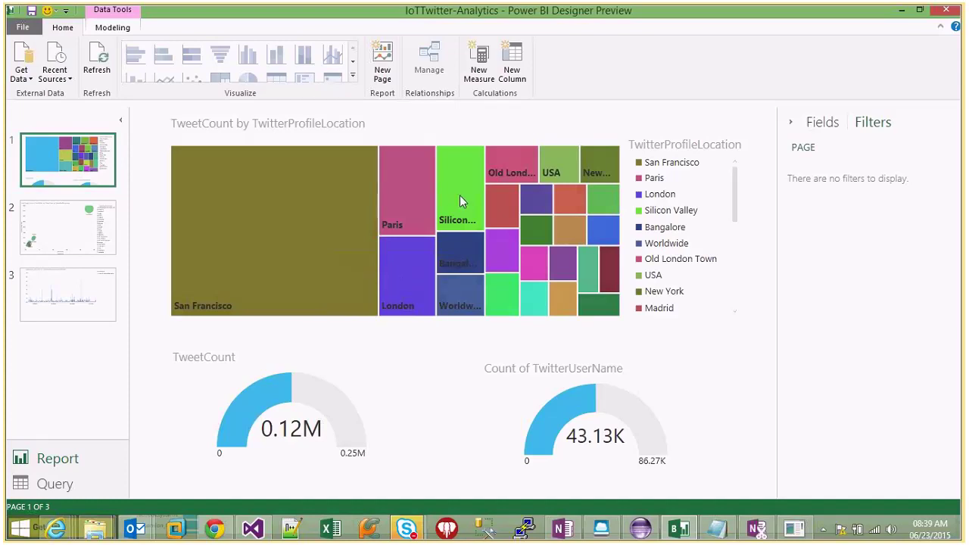
mouse_move(452, 259)
Examine the bubble chart and its location legend on report page 2, and open the TweetTime chart on page 3.
left_click(27, 236)
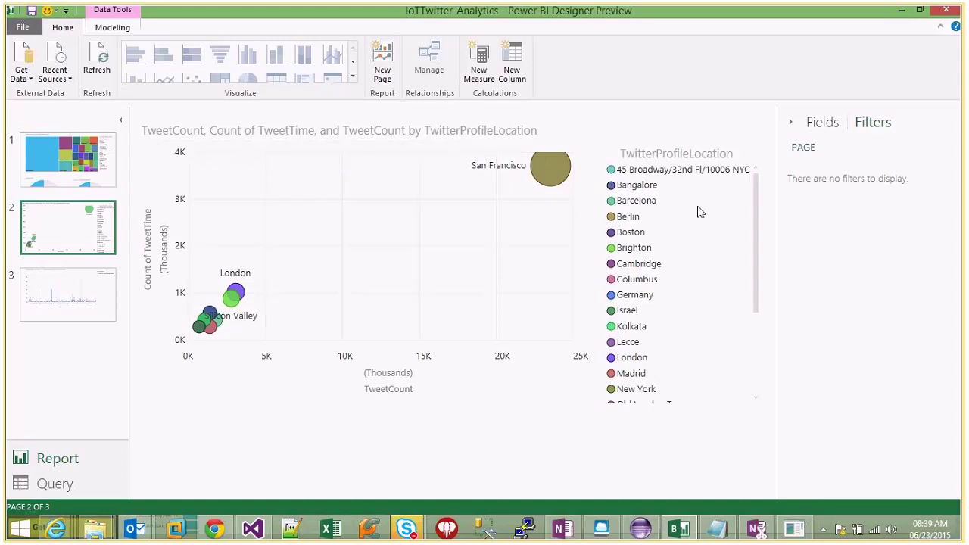
mouse_move(756, 235)
left_mouse_down()
mouse_move(756, 352)
mouse_move(759, 225)
left_mouse_up()
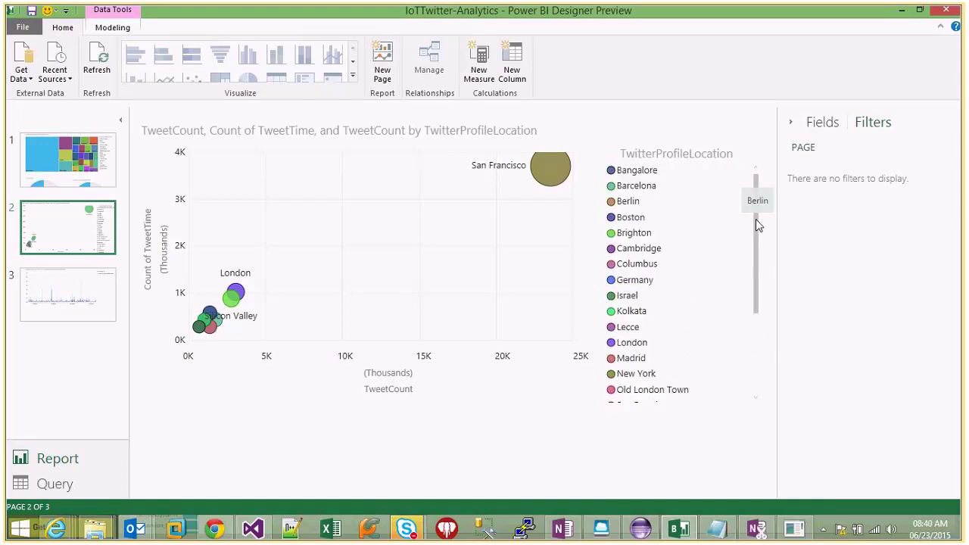
left_click(68, 295)
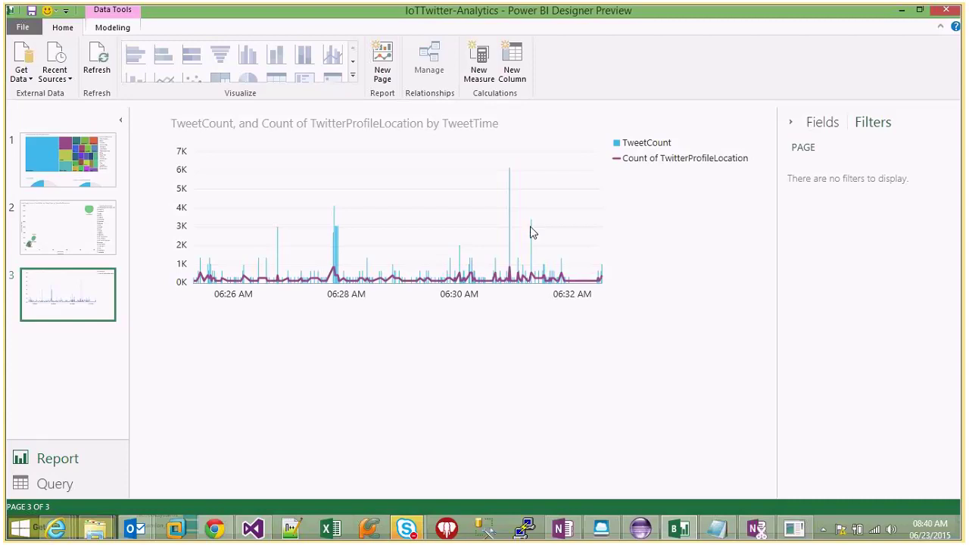
Switch to the IoTTwitterPBI-Analytics dashboard in Power BI, view the Power BI Designer File import option under Get Data, and return without connecting.
mouse_move(532, 222)
left_click(501, 457)
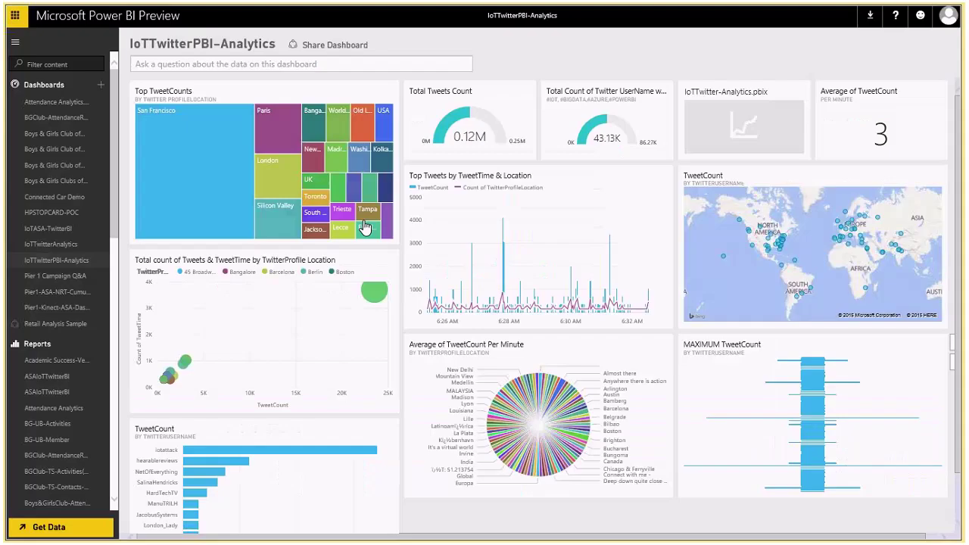
mouse_move(185, 31)
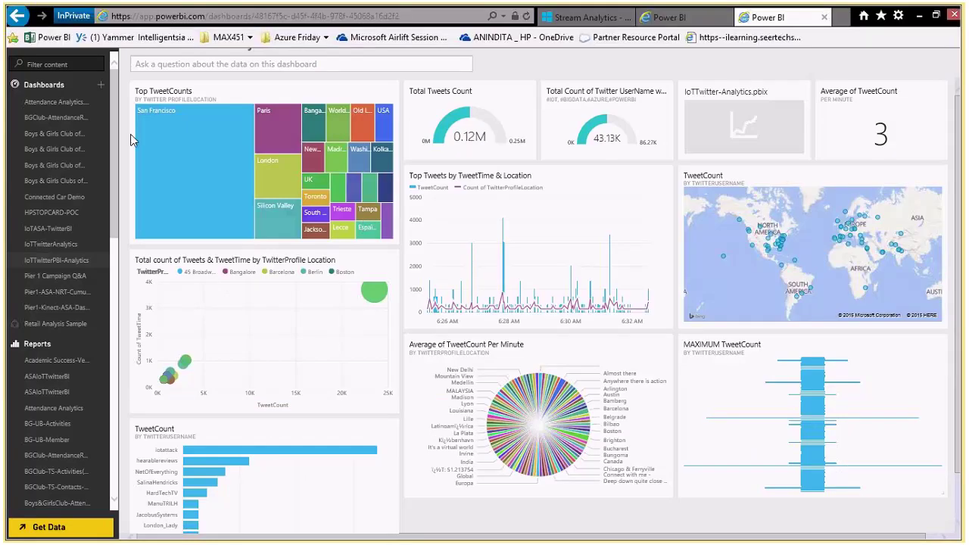
left_click(42, 528)
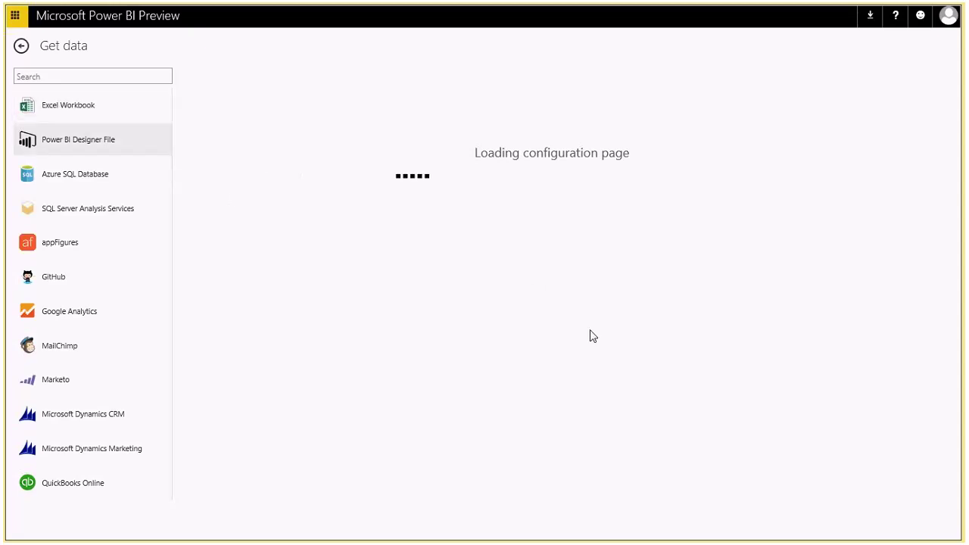
left_click(203, 135)
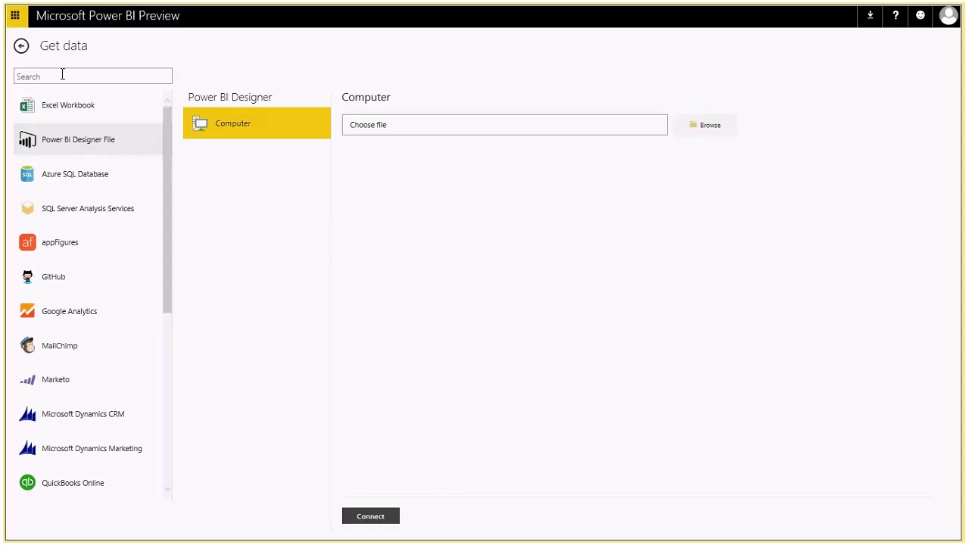
left_click(21, 46)
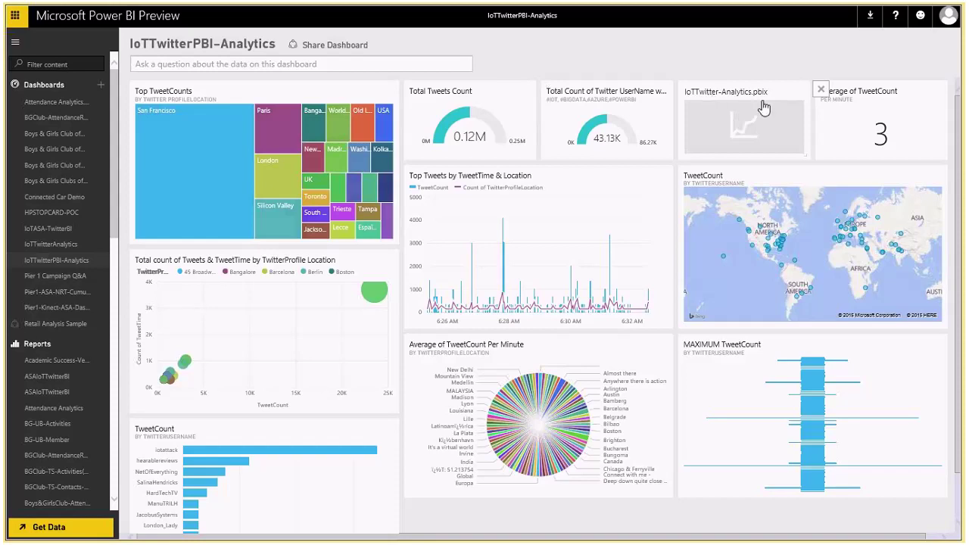
View the IoTTwitter-Analytics report behind the Top TweetCounts treemap tile and return to the IoTTwitterPBI-Analytics dashboard.
left_click(275, 217)
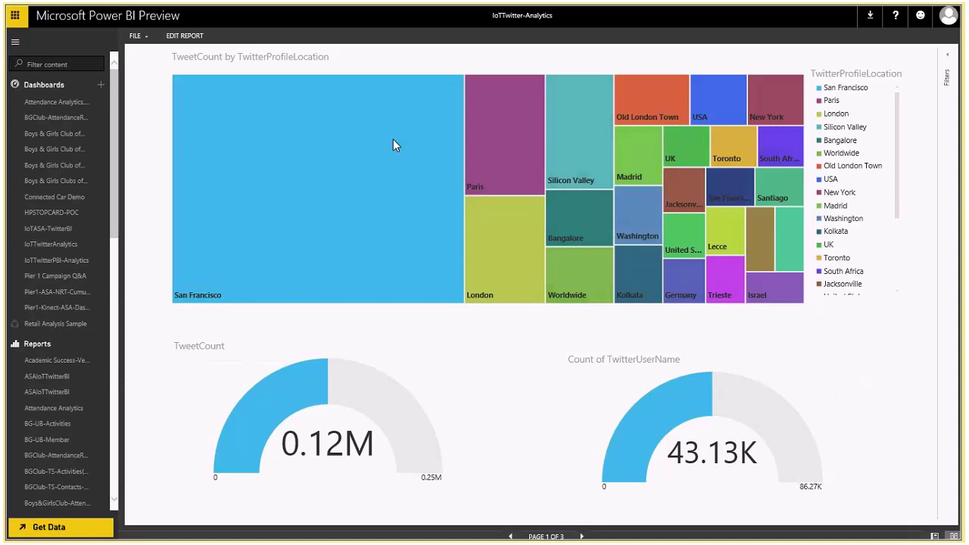
left_click(136, 36)
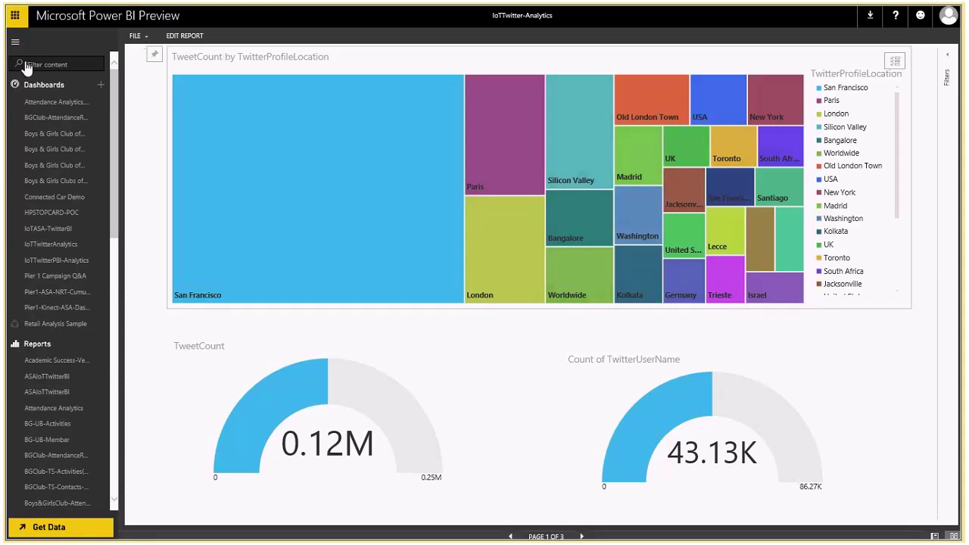
left_click(59, 259)
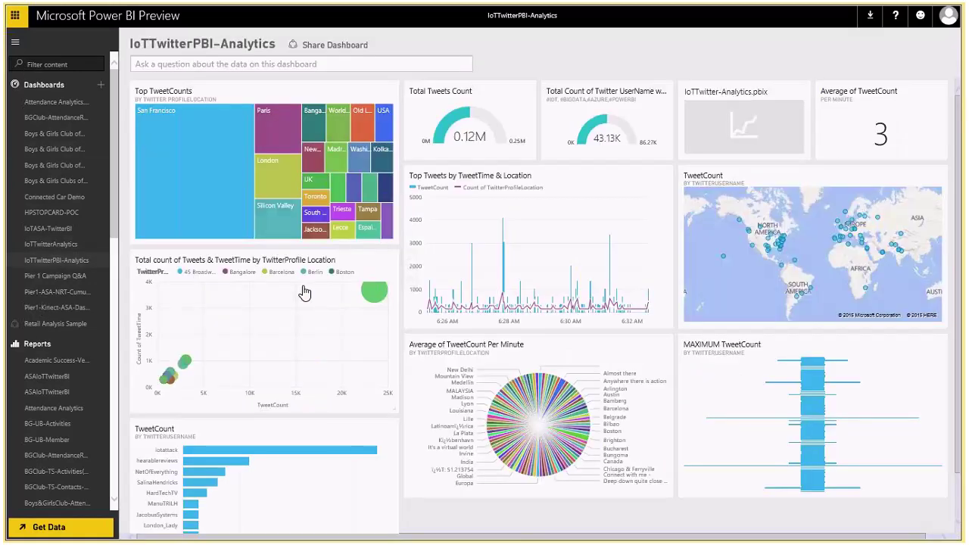
Try asking the dashboard the question "show total tweetcount" and go back to its tiles.
left_click(352, 64)
type("sh")
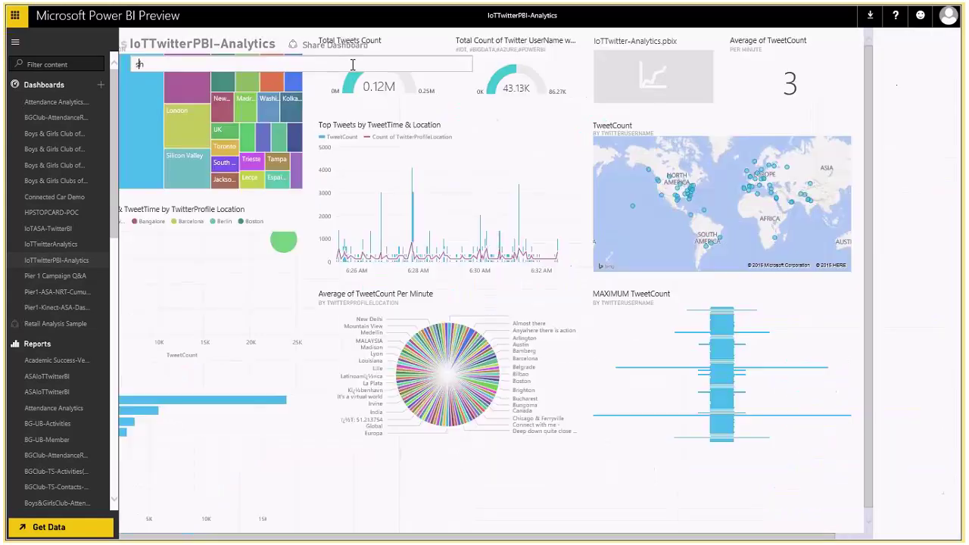
type("ow tota")
type("lcount")
key("BackSpace")
key("BackSpace")
key("BackSpace")
key("BackSpace")
key("BackSpace")
type("tww")
key("BackSpace")
type("eetcount")
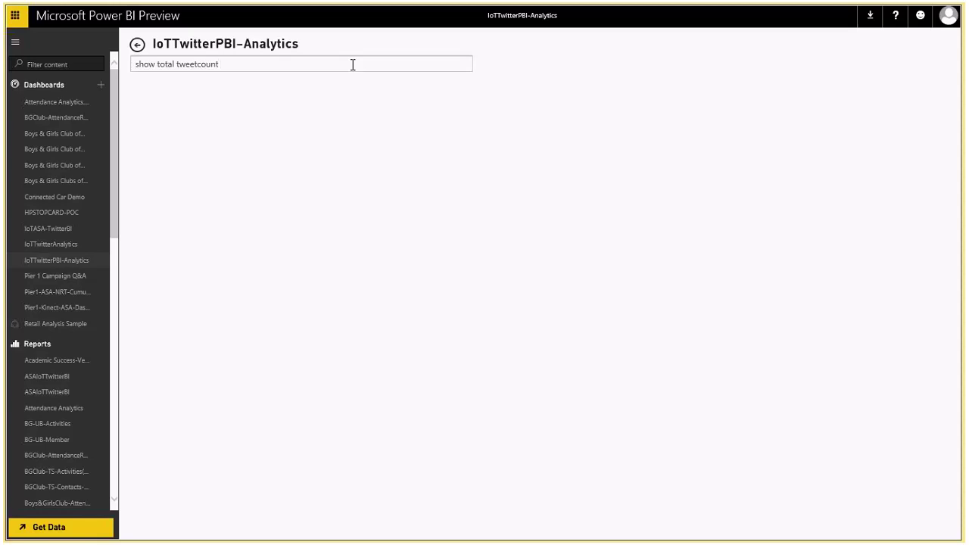
left_click(138, 45)
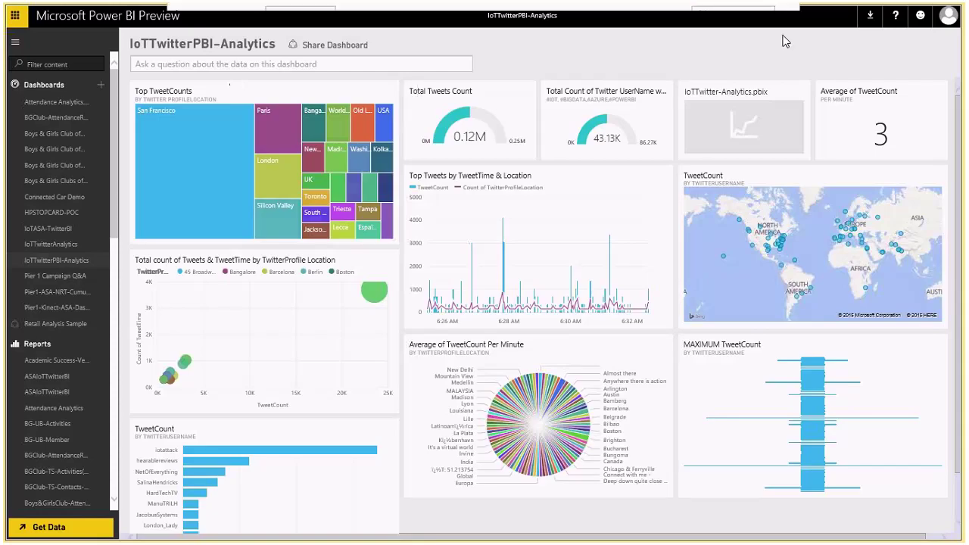
Reload the IoTTwitterPBI-Analytics dashboard and check the Stream Analytics job list in the Azure portal while it loads.
mouse_move(824, 15)
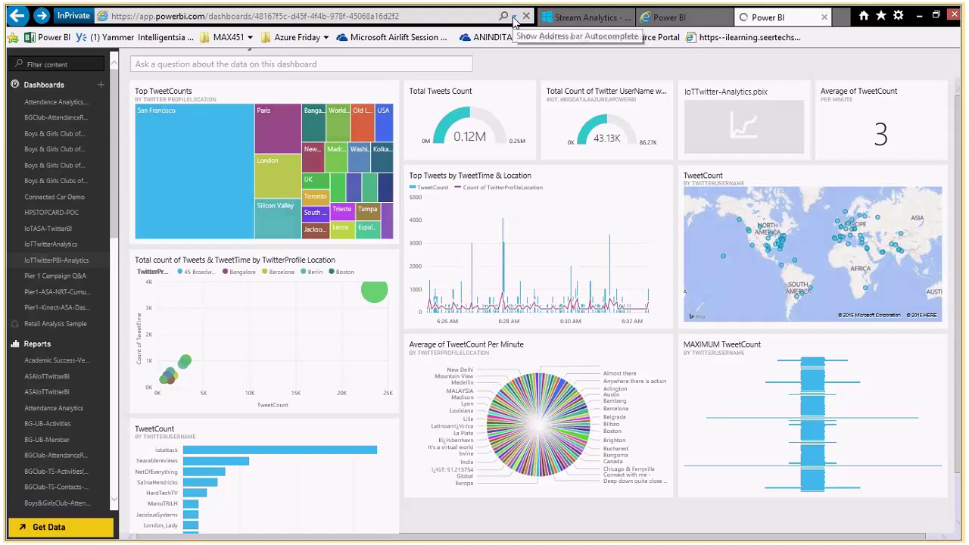
left_click(425, 15)
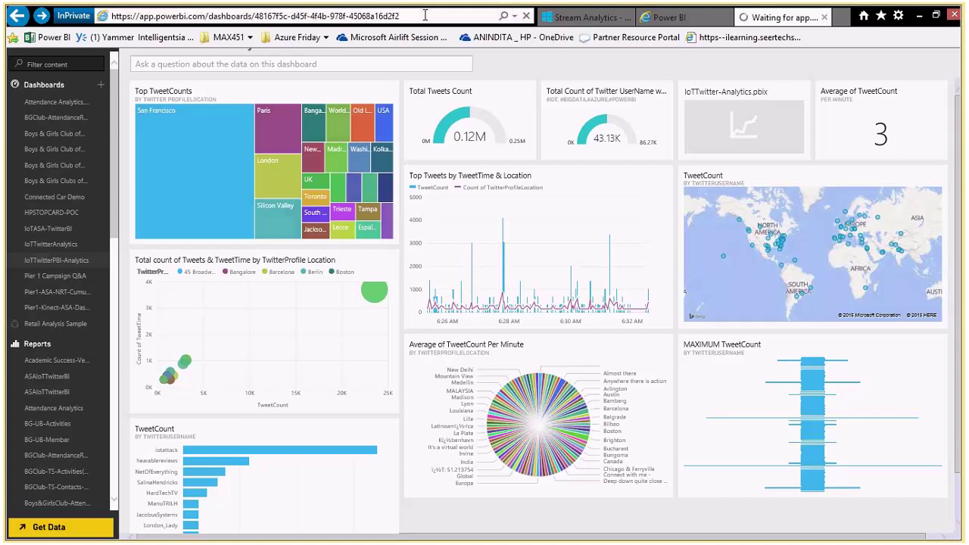
key("alt+Tab")
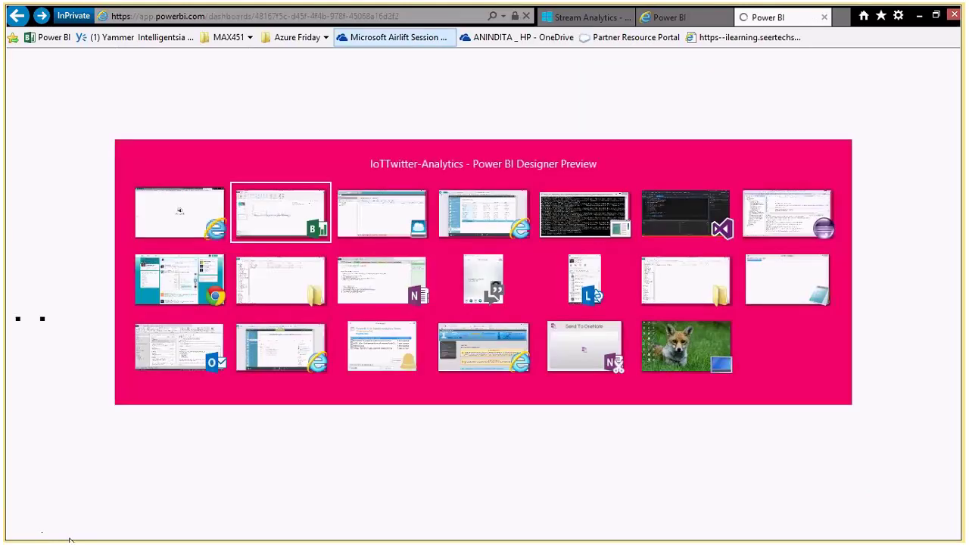
left_click(482, 218)
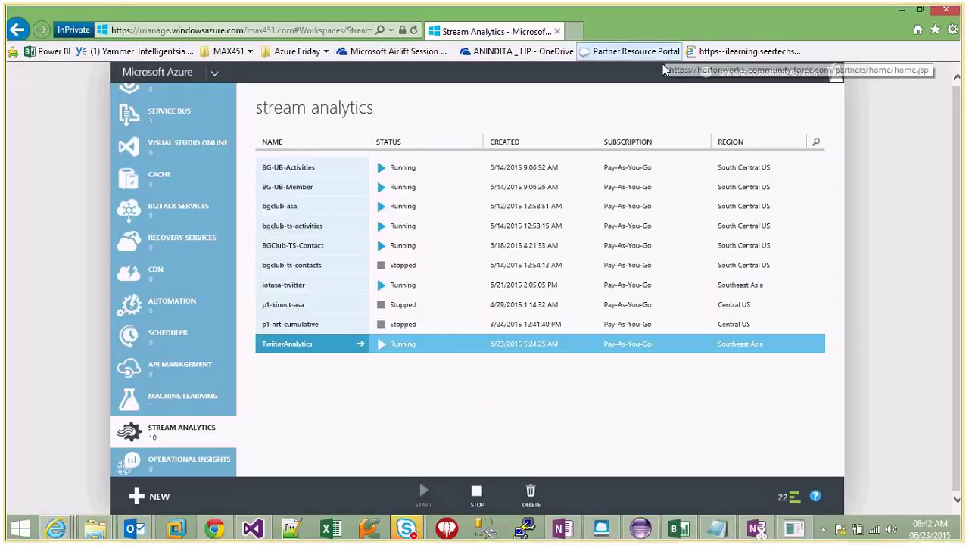
key("alt+Tab")
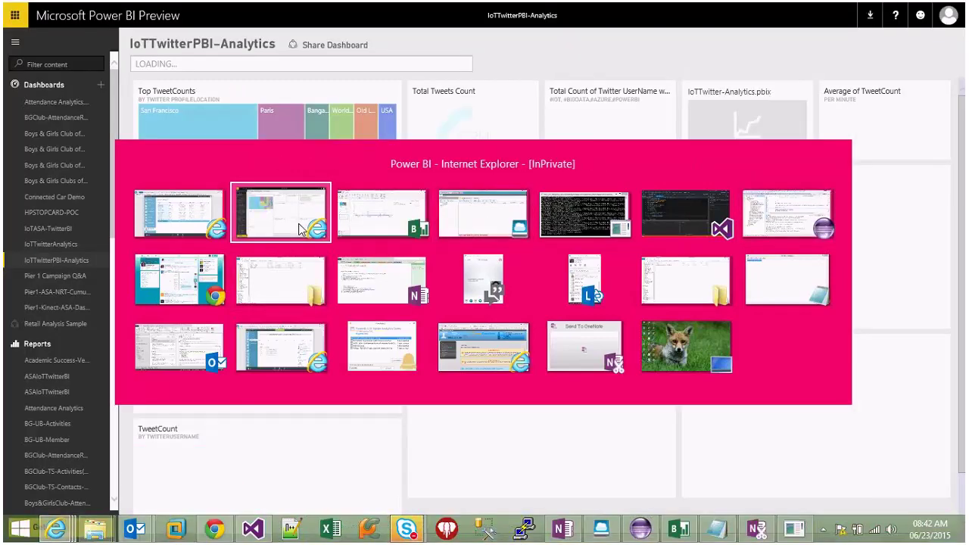
left_click(301, 229)
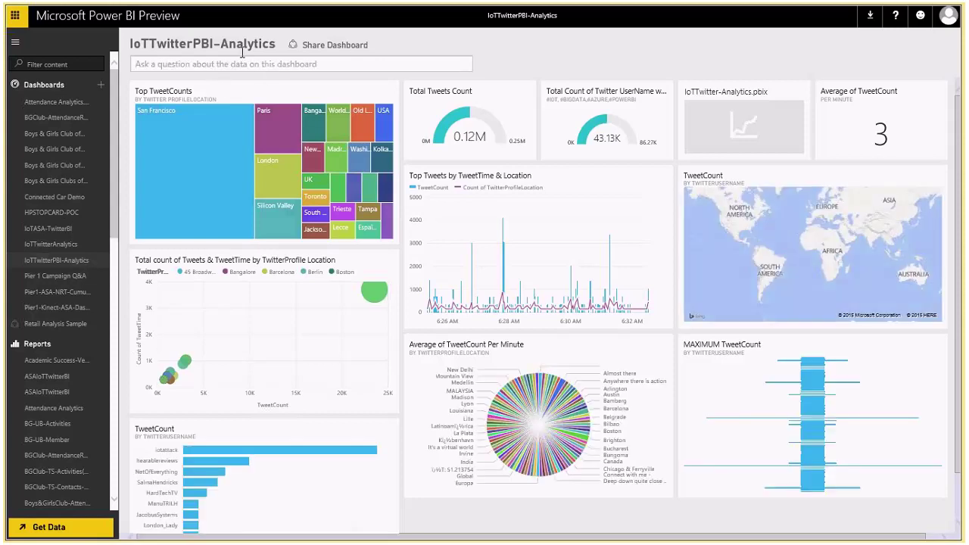
Ask the reloaded dashboard the question "show total tweetcount".
type("show")
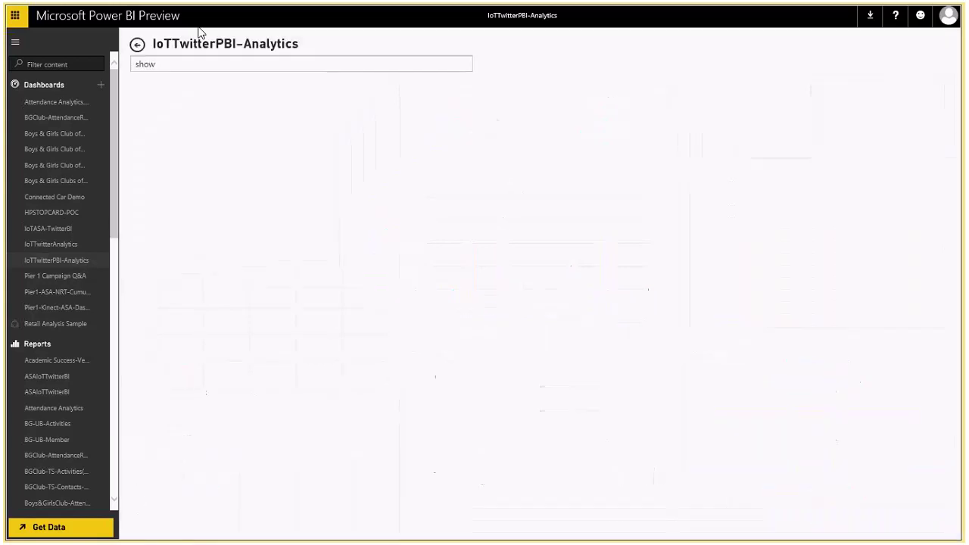
type(" total tweet")
key("BackSpace")
key("BackSpace")
key("BackSpace")
key("BackSpace")
type("weetcount")
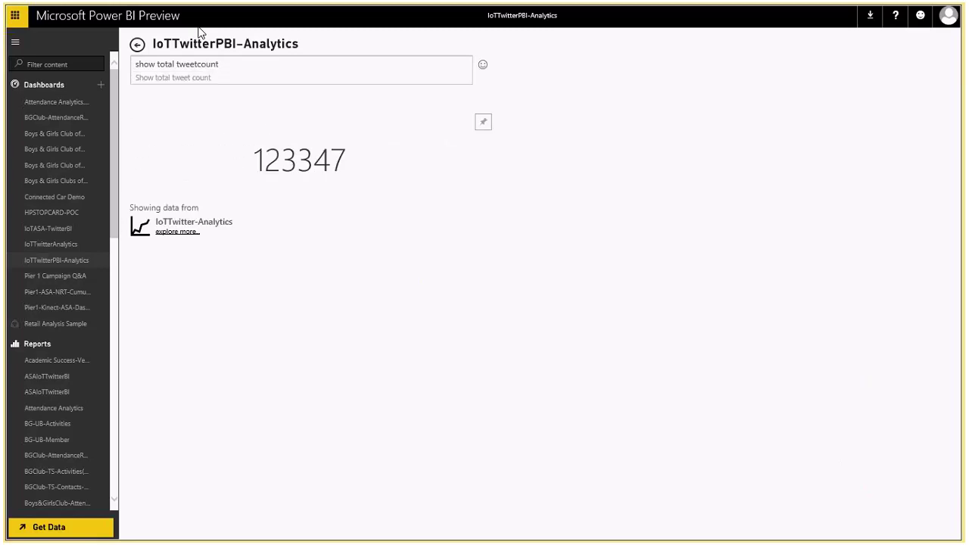
Extend the dashboard question with "by profilelocation as map".
type(" by profile")
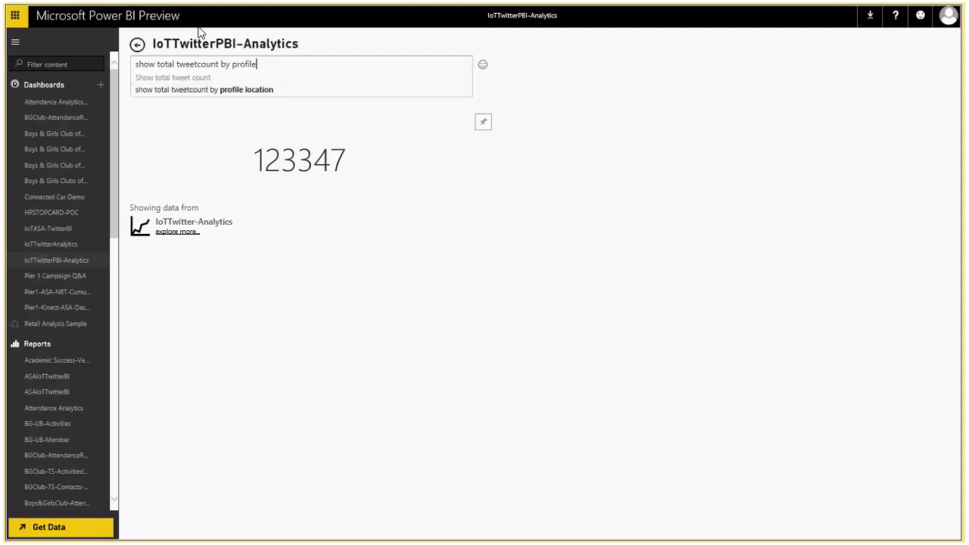
type("loca")
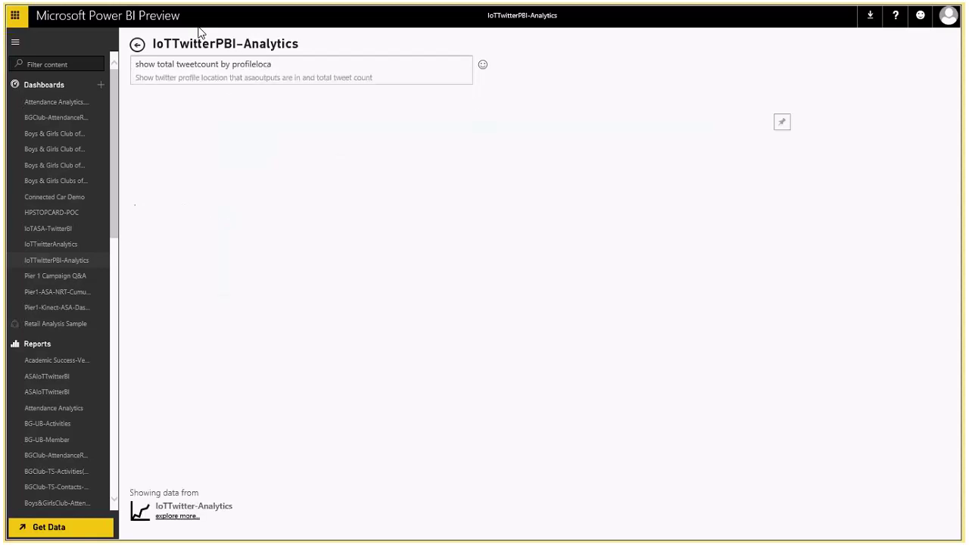
type("tion as ")
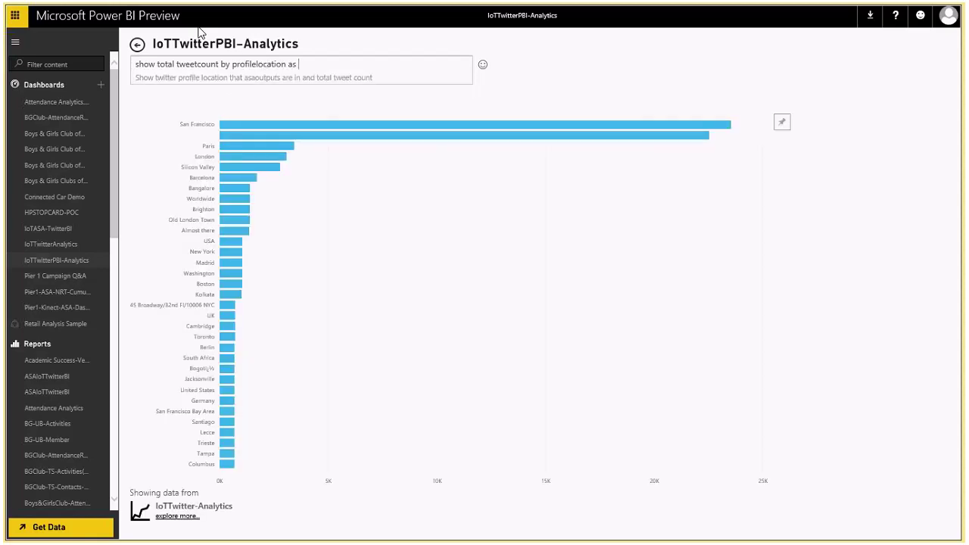
type("map")
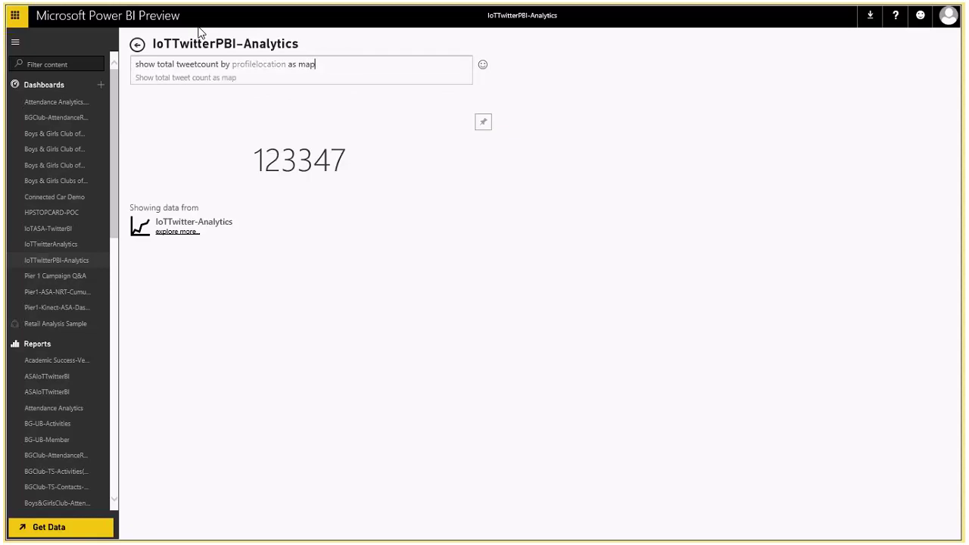
Remove the word "total" from the question to plot the tweet count by profile location on a map.
key("Left")
key("Left")
key("Left")
key("Left")
key("Left")
key("Left")
key("Left")
key("Left")
key("Left")
key("Left")
key("Left")
key("Left")
key("Left")
key("Left")
key("Left")
key("Left")
key("Left")
key("Left")
key("Left")
key("Left")
key("Left")
key("Left")
key("Left")
key("Left")
key("Left")
key("Left")
key("Left")
key("Left")
key("Left")
key("Left")
key("Left")
key("Left")
key("Left")
key("Left")
key("Left")
key("Left")
key("BackSpace")
key("BackSpace")
key("BackSpace")
key("BackSpace")
key("BackSpace")
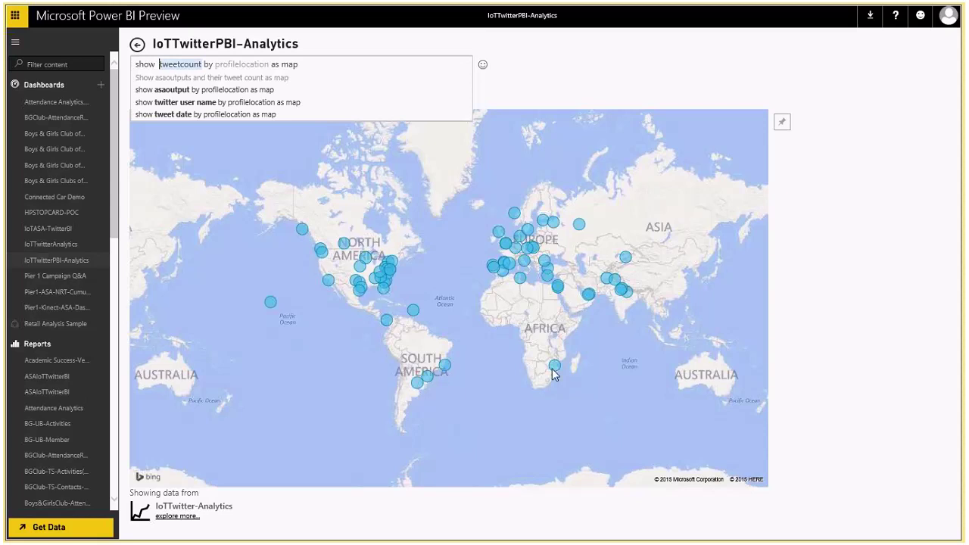
Open the IoTTwitterAnalytics dashboard, then switch to Visual Studio and restart the SendTweetsToEventHub program to send the tweets again.
left_click(62, 252)
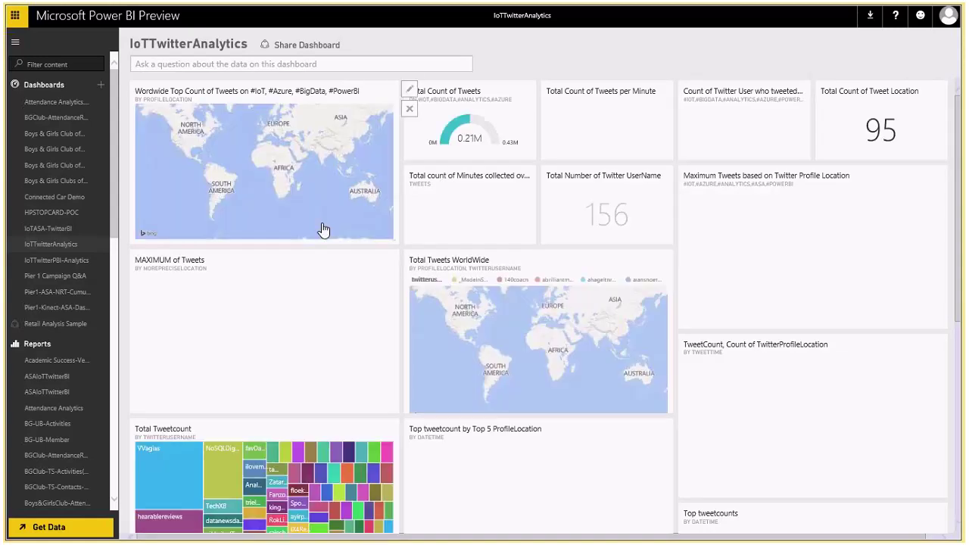
mouse_move(926, 9)
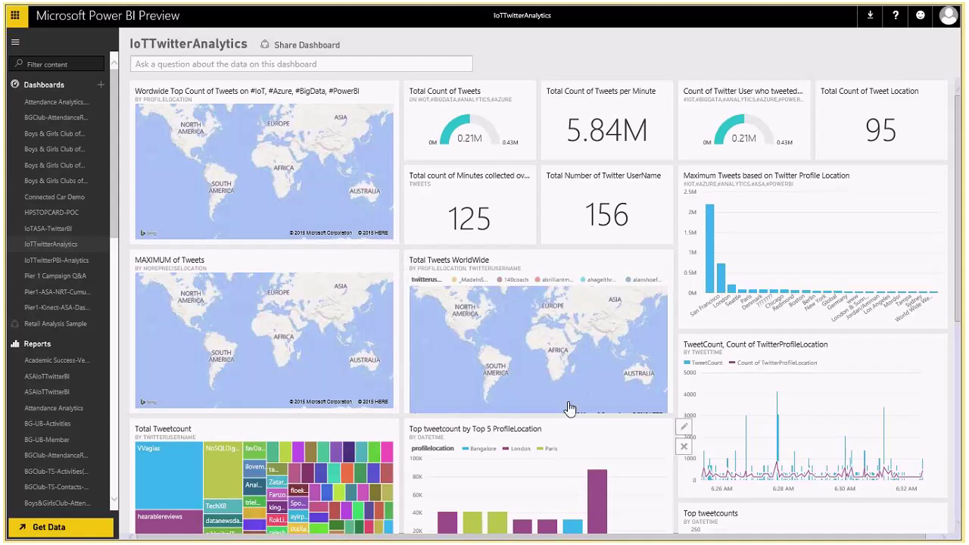
key("alt+Tab")
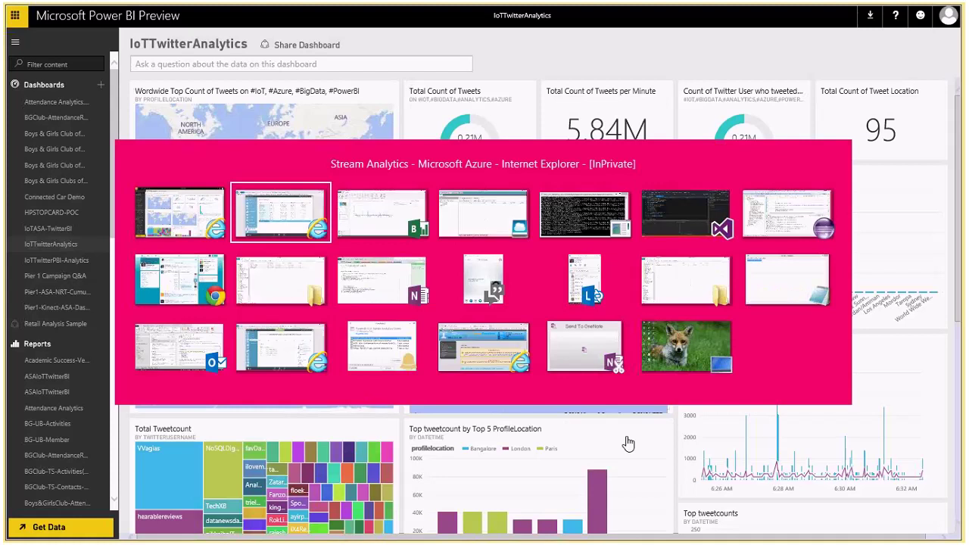
left_click(659, 217)
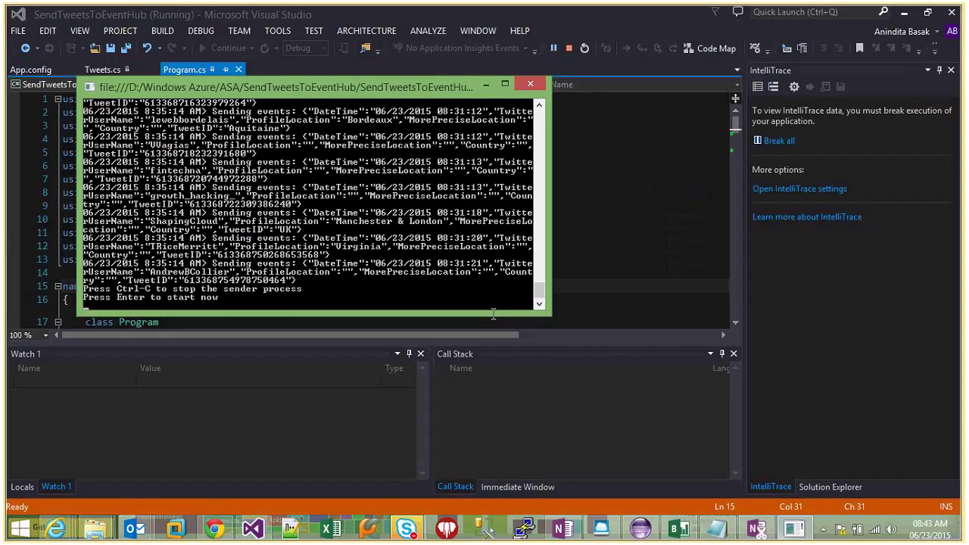
key("shift+F5")
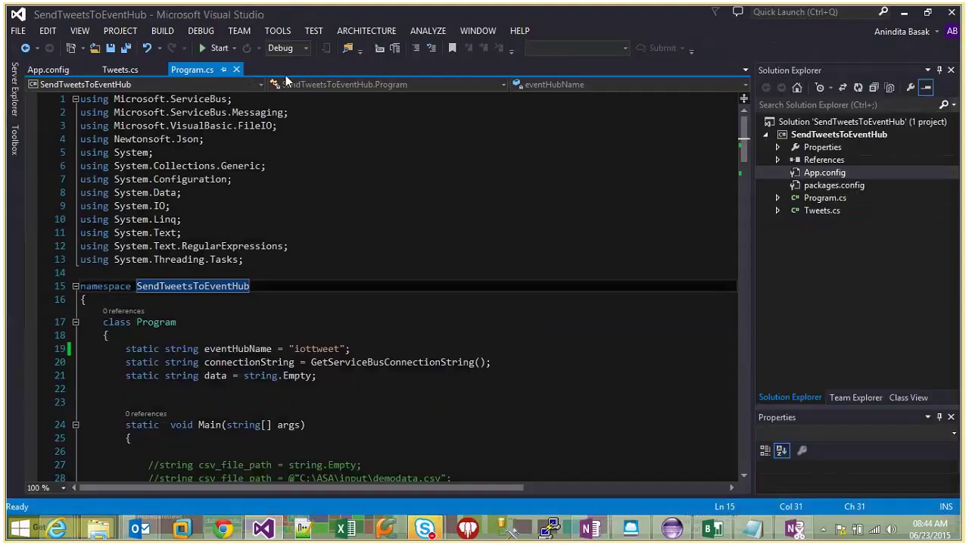
key("F5")
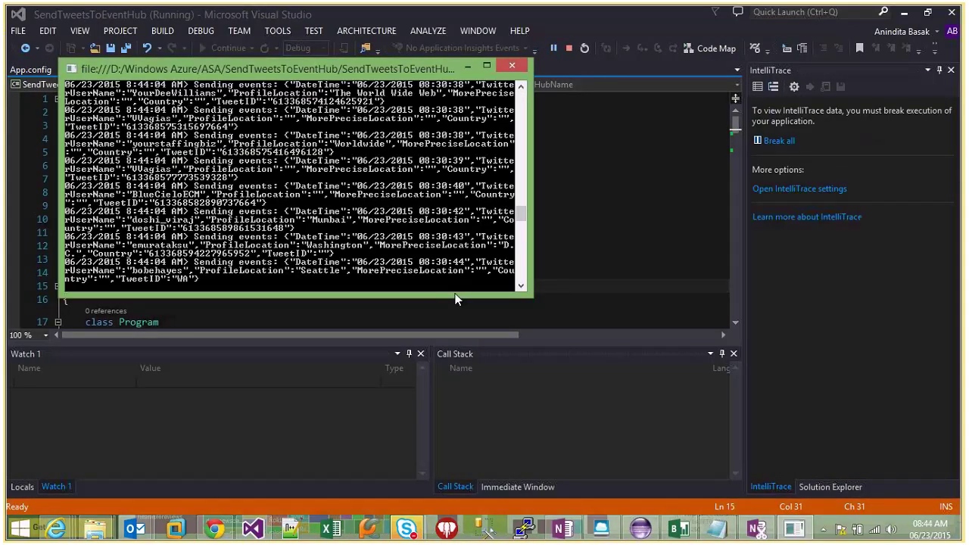
Switch back to the IoTTwitterAnalytics dashboard in Power BI and open the report behind the worldwide tweet-count map tile.
key("alt+Tab")
left_click(394, 226)
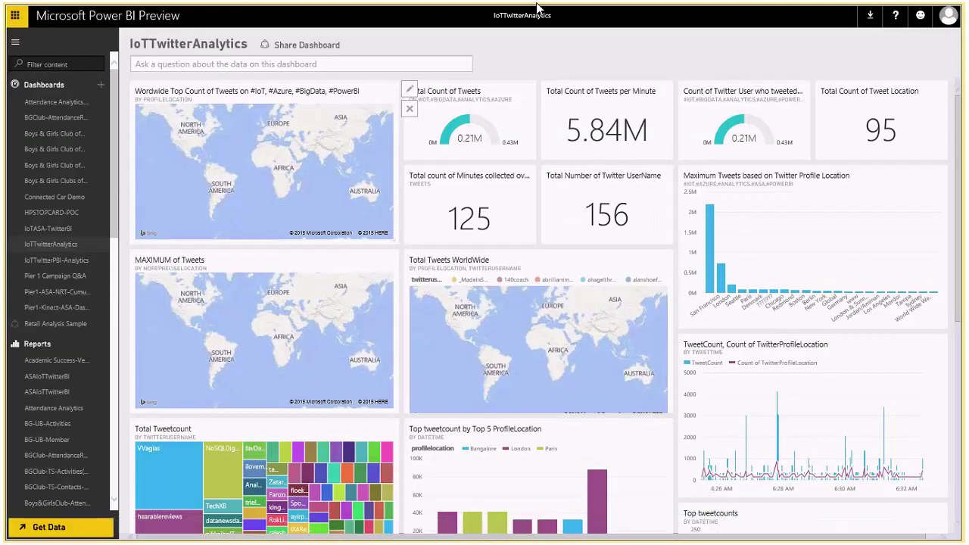
mouse_move(537, 6)
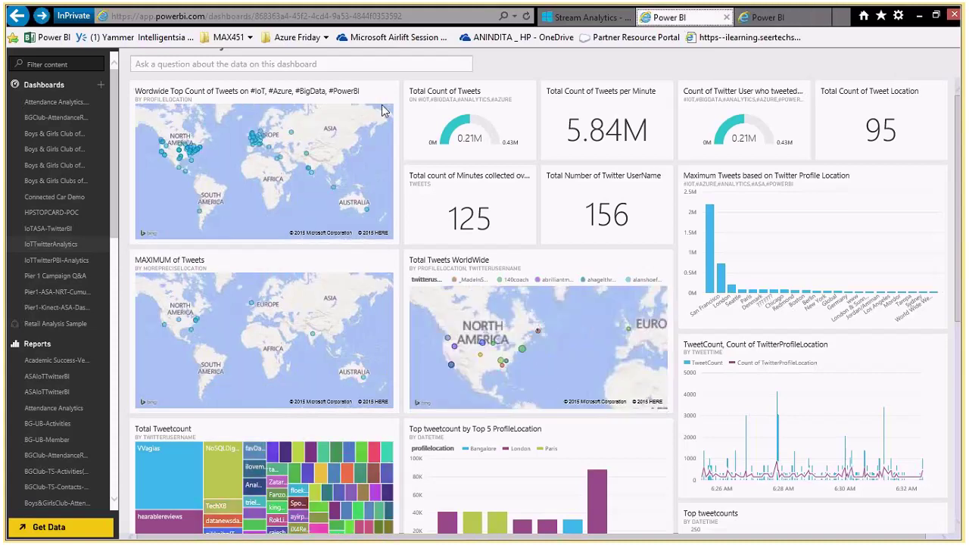
left_click(286, 167)
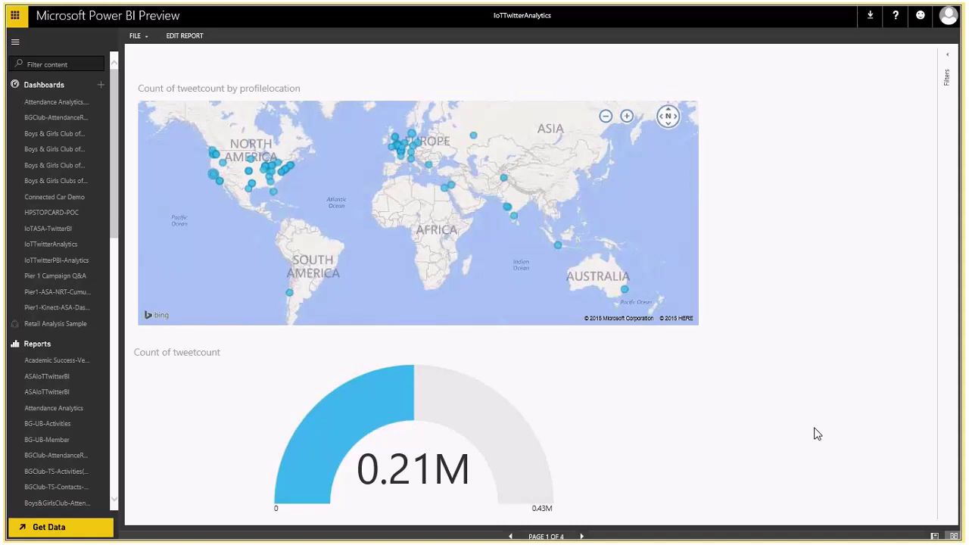
Inspect the tweet counts of map locations in Australia, India, the United States and Europe, and return to the IoTTwitterAnalytics dashboard.
mouse_move(626, 291)
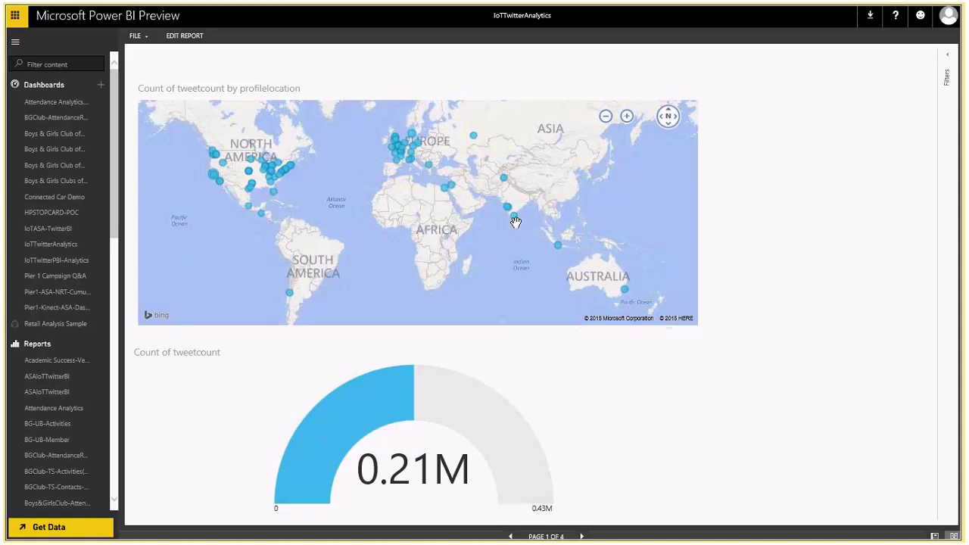
mouse_move(513, 221)
mouse_move(216, 175)
mouse_move(252, 175)
mouse_move(399, 152)
left_click(53, 245)
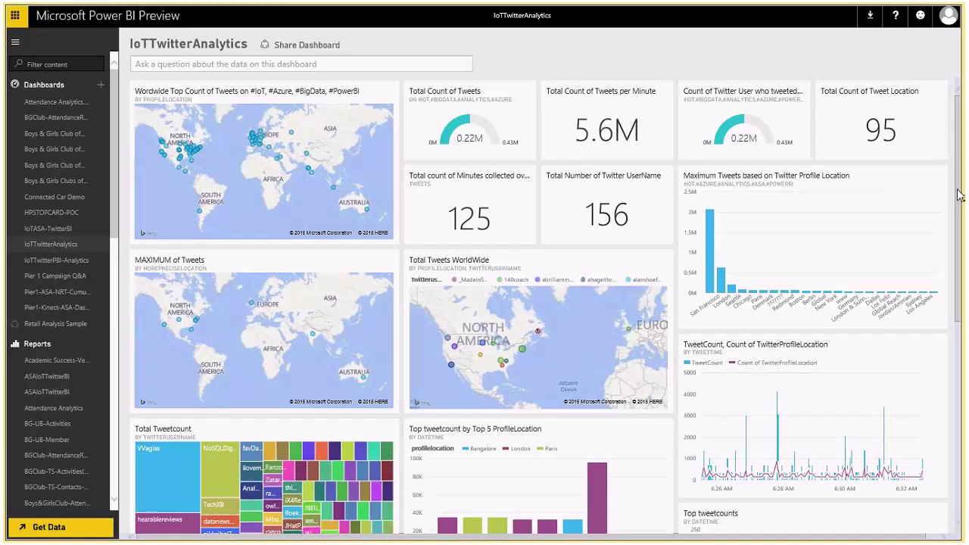
Open the IoTTwitterPBI-Analytics dashboard and go to its settings.
left_click_drag(959, 195, 959, 164)
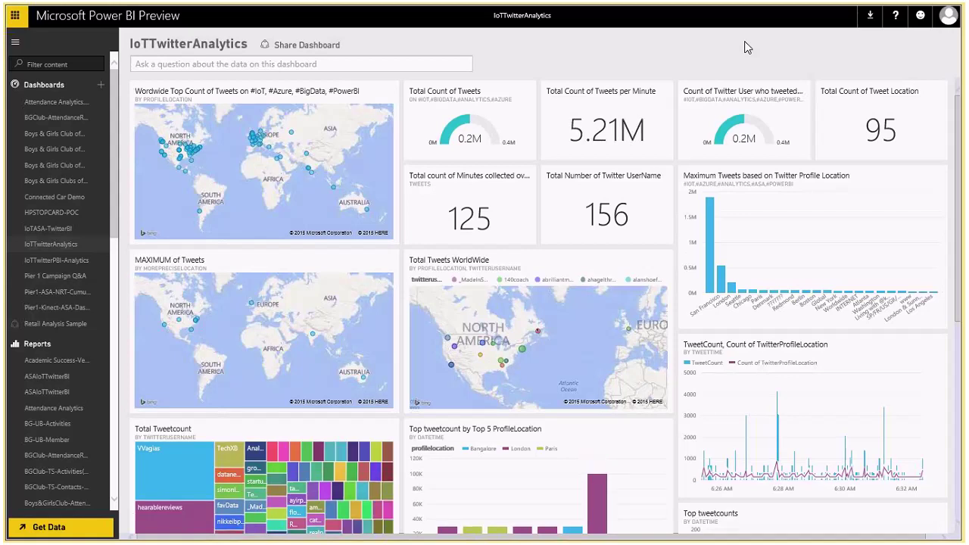
left_click(50, 265)
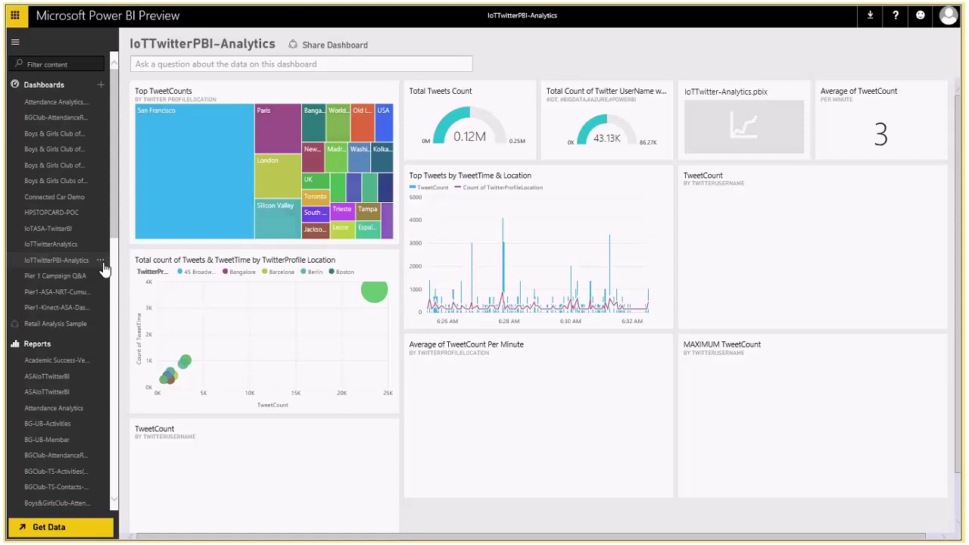
left_click(101, 261)
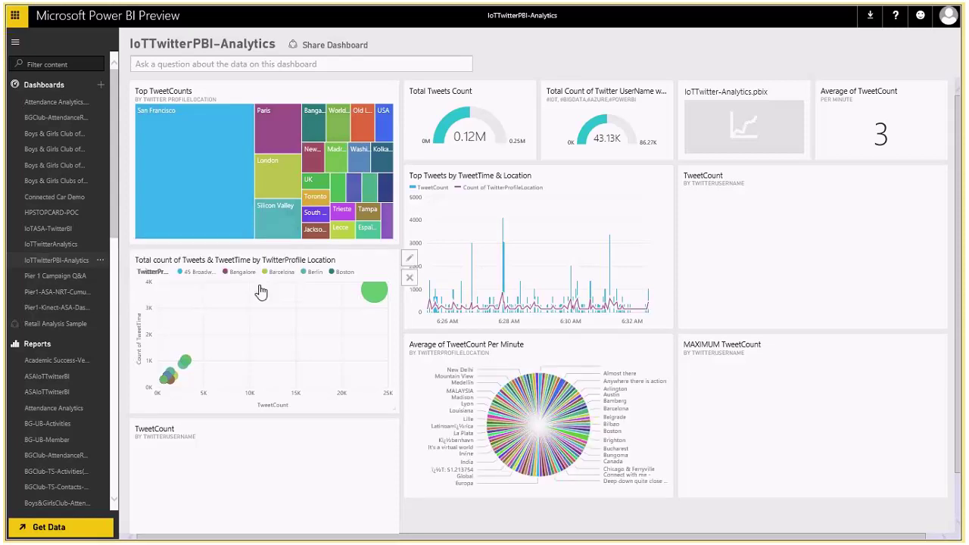
left_click(270, 282)
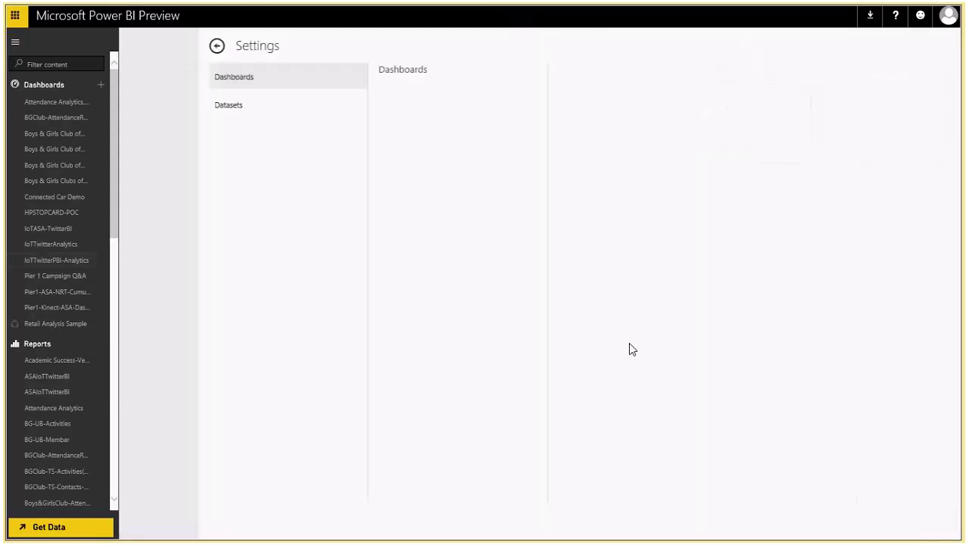
Look through the datasets in the settings and open the schedule refresh settings of the first IoTTwitter-Analytics dataset.
left_click(166, 113)
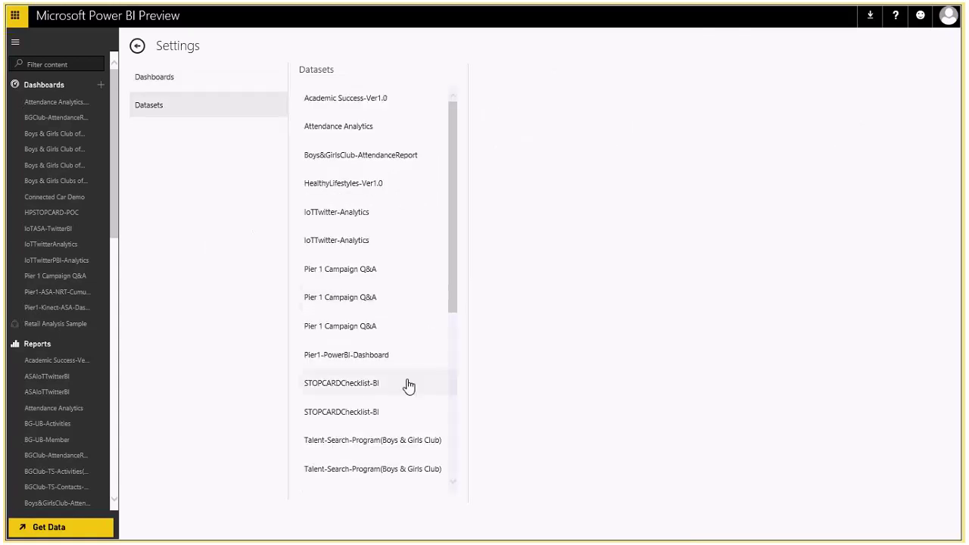
scroll(409, 386, "down", 3)
scroll(372, 260, "up", 3)
left_click(353, 213)
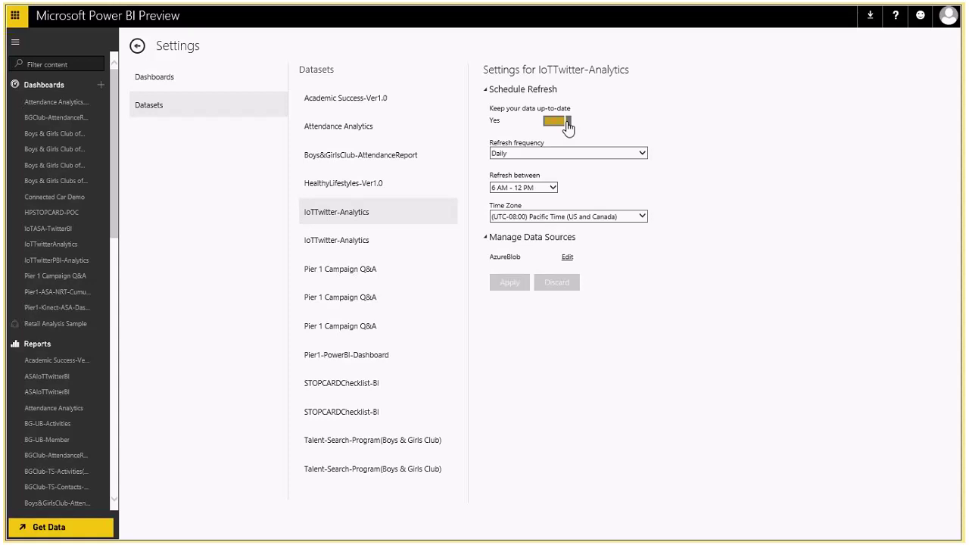
Review the dataset's refresh frequency and time window choices without changing them, and return to the IoTTwitterPBI-Analytics dashboard.
left_click(644, 155)
left_click(699, 152)
left_click(554, 191)
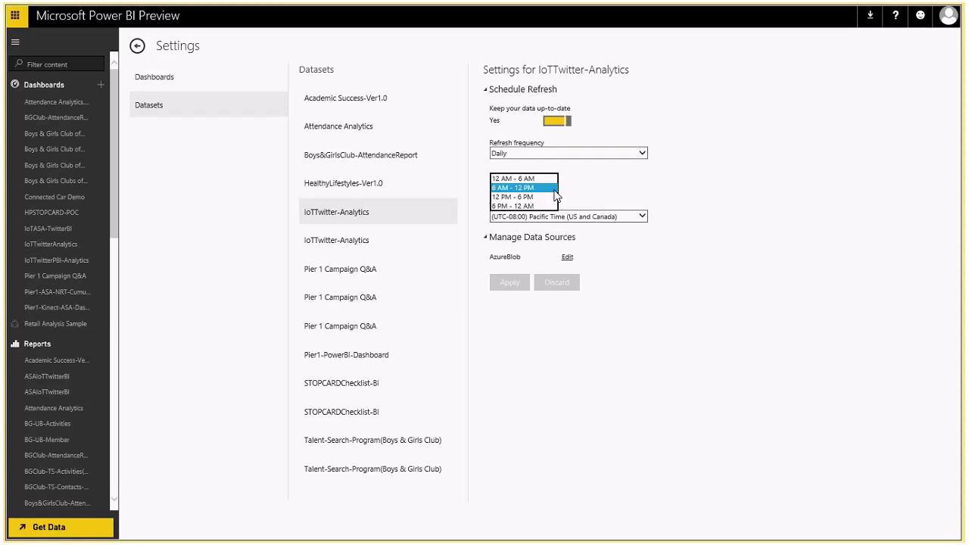
left_click(581, 195)
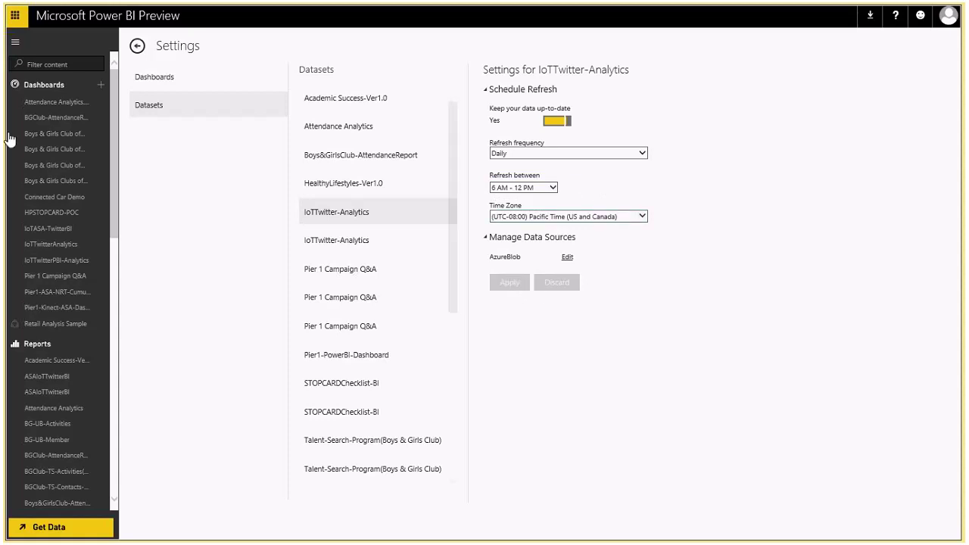
left_click(55, 262)
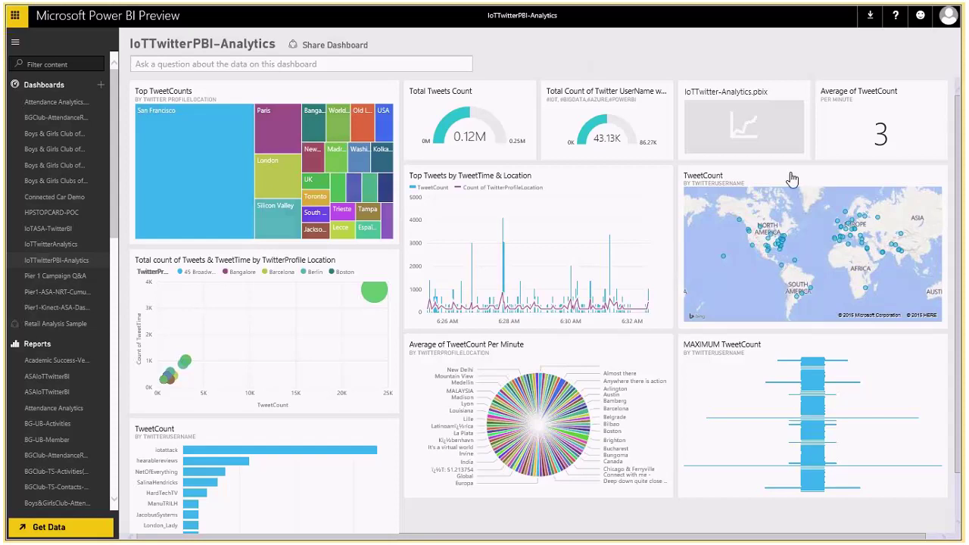
Look over the IoTTwitterPBI-Analytics dashboard and the IoTTwitterAnalytics dashboard, including the latter's table of Twitter user names and profile locations.
left_click_drag(963, 205, 963, 121)
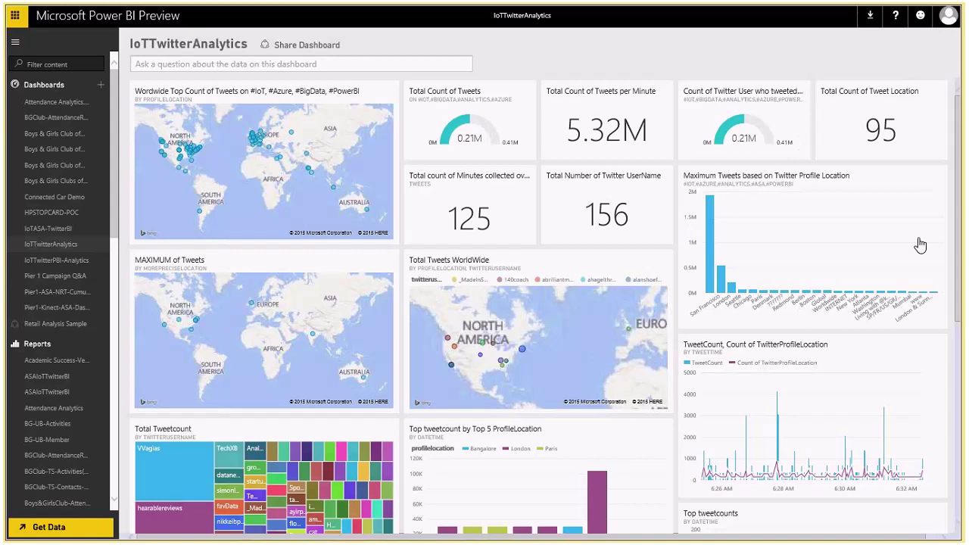
left_click_drag(959, 245, 963, 427)
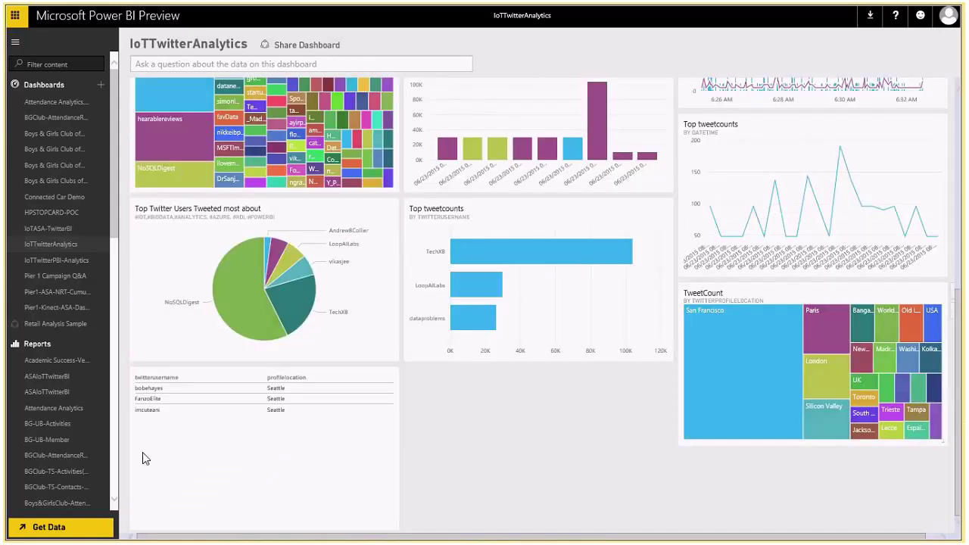
mouse_move(169, 418)
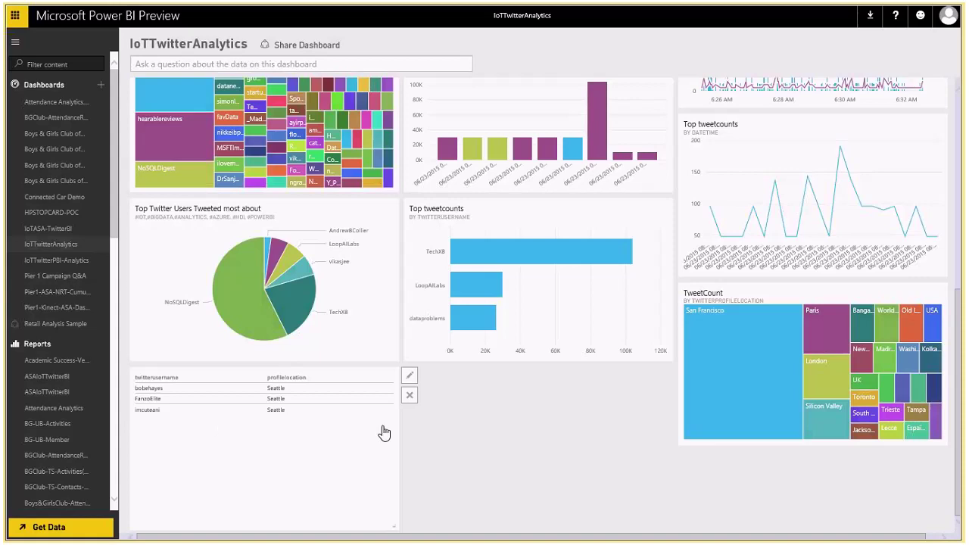
left_click_drag(958, 415, 958, 149)
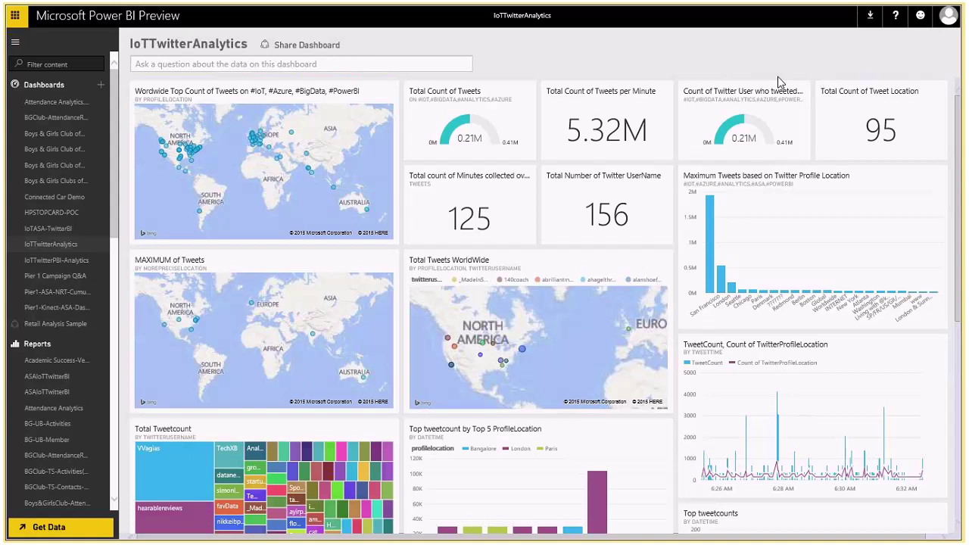
mouse_move(821, 8)
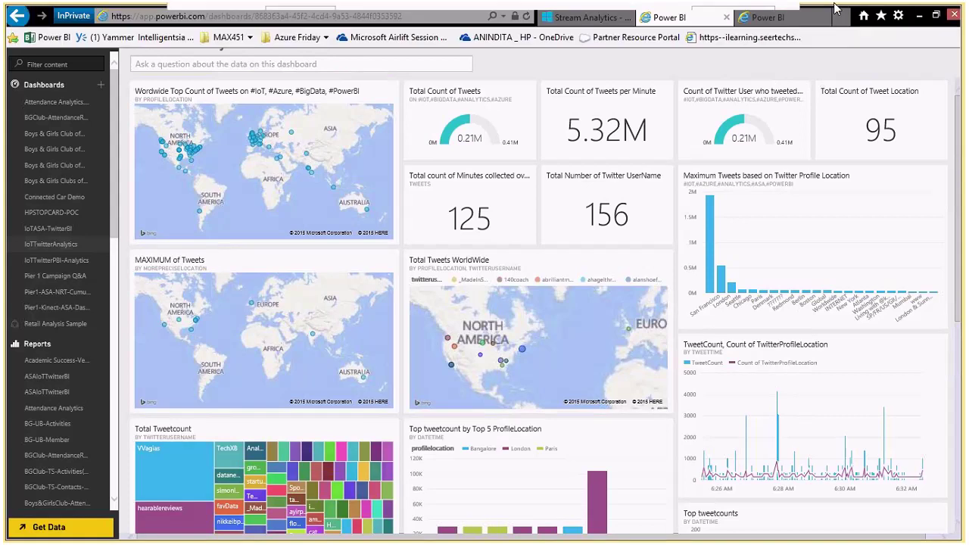